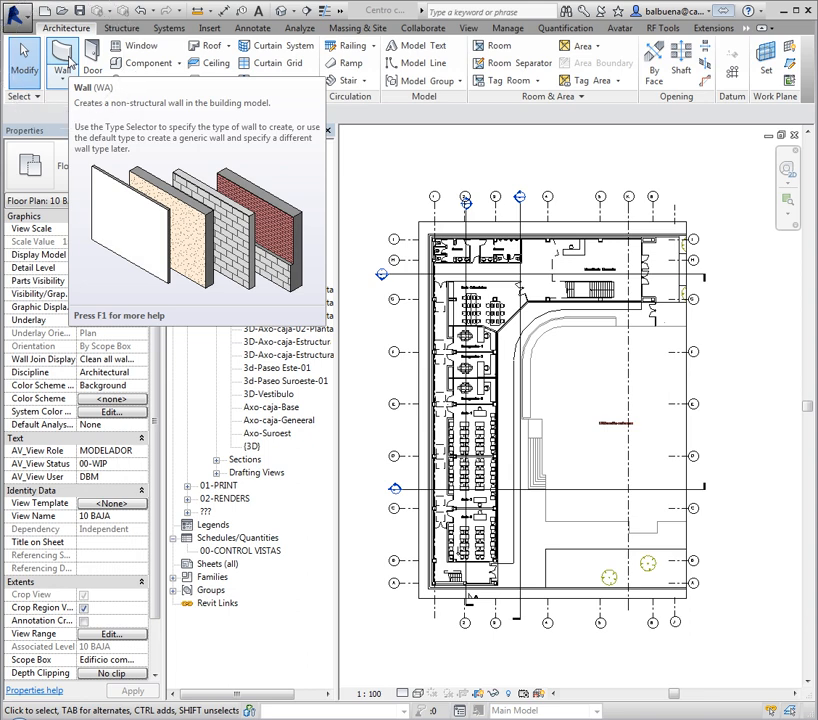
Start an architectural wall in the open courtyard and draw its first chained straight segments: one horizontal, followed by one sloping down
click(64, 78)
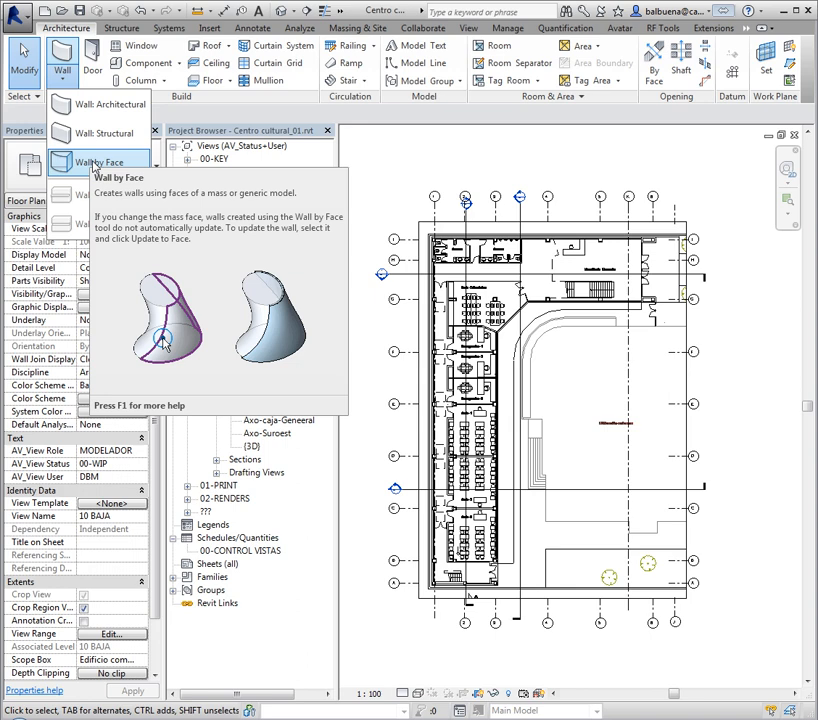
click(113, 106)
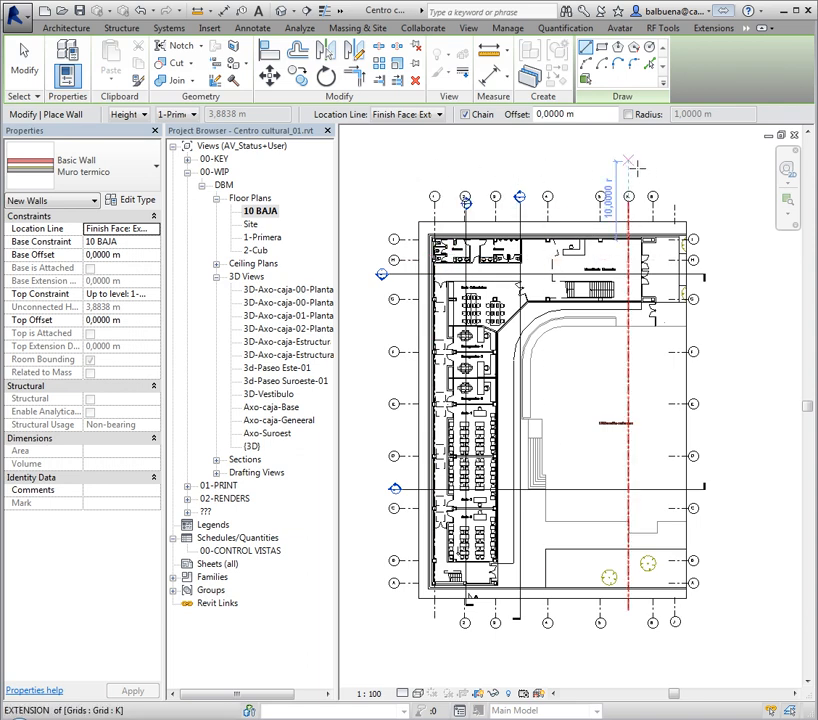
middle_drag(670, 176, 660, 176)
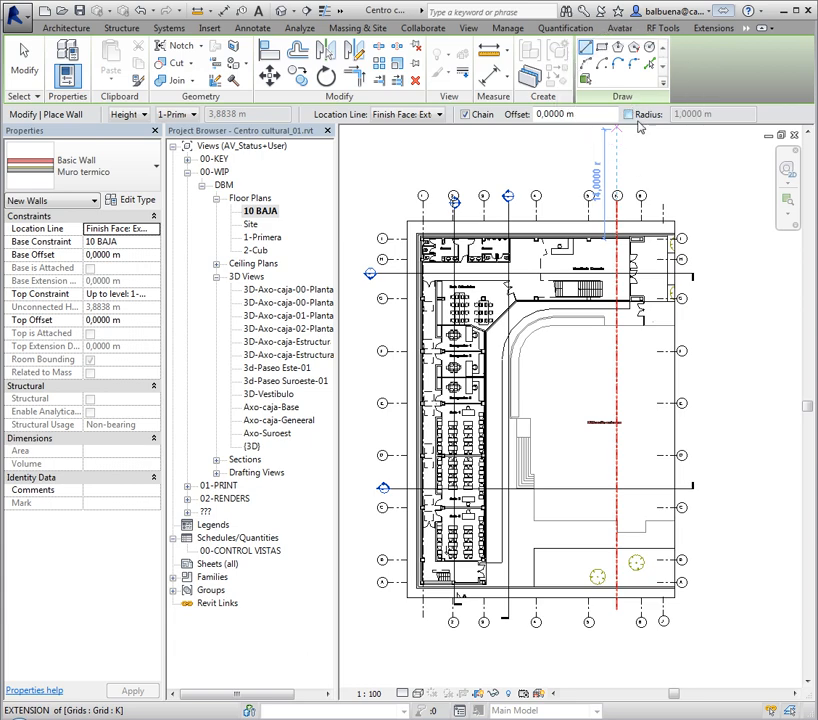
scroll(685, 215, down, 5)
middle_drag(703, 226, 350, 236)
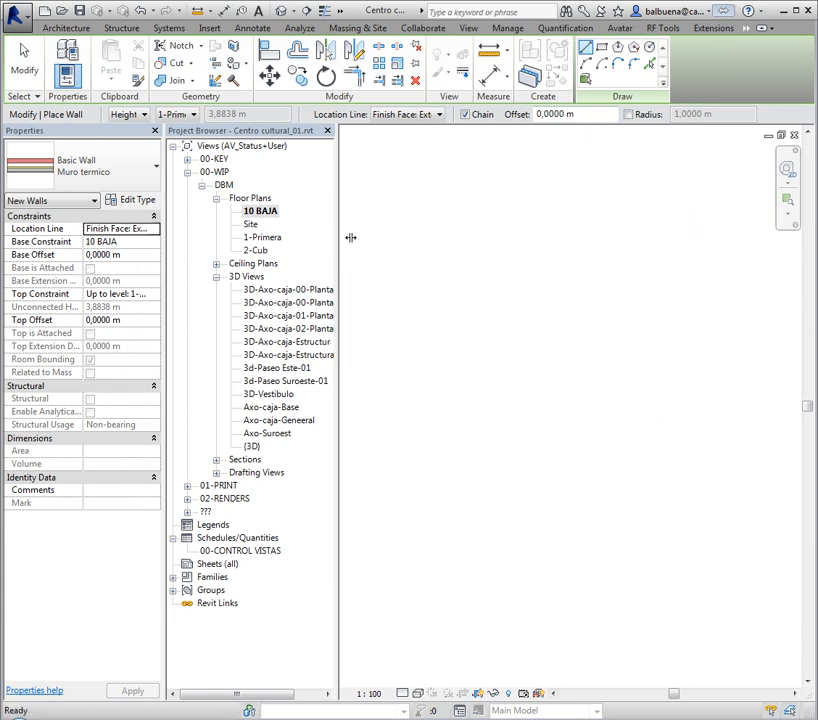
middle_drag(465, 198, 787, 214)
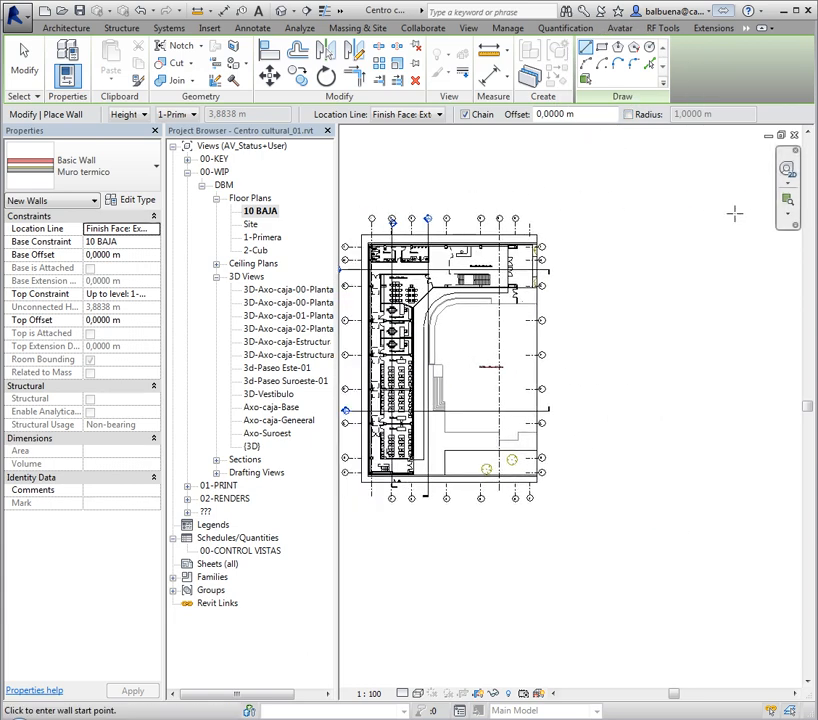
scroll(465, 368, up, 4)
scroll(465, 368, up, 4)
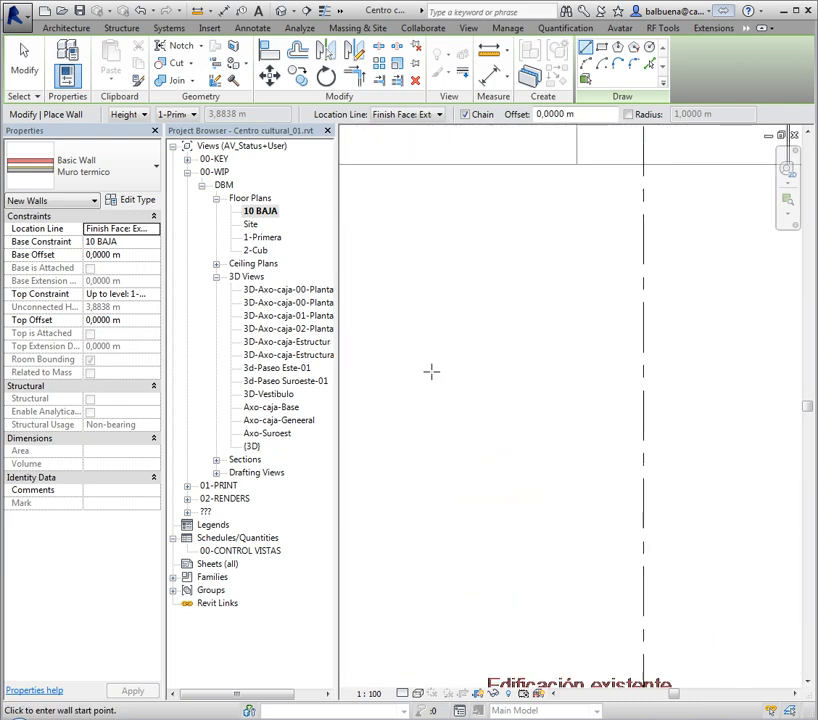
middle_drag(431, 371, 672, 232)
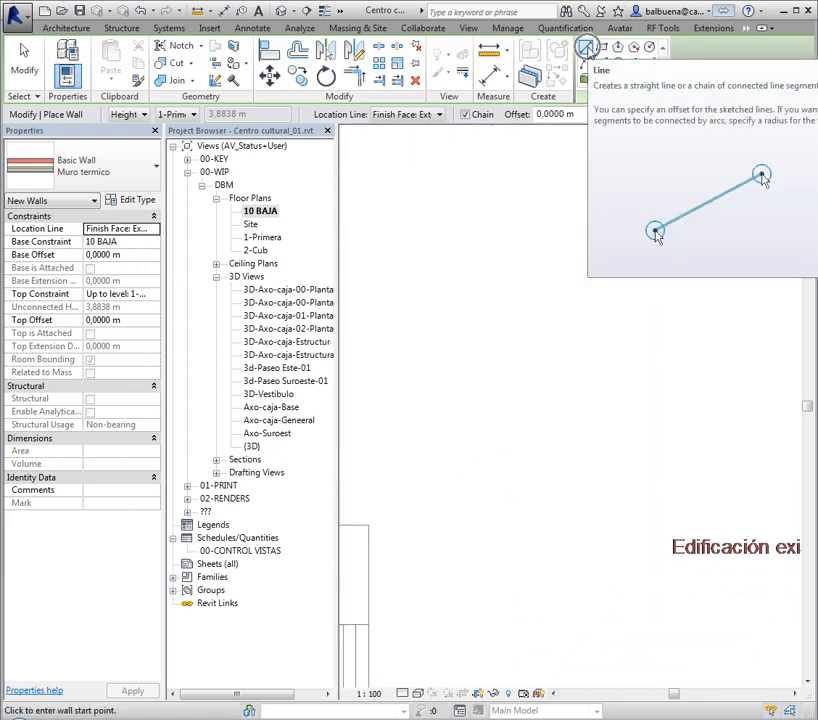
click(465, 257)
click(606, 257)
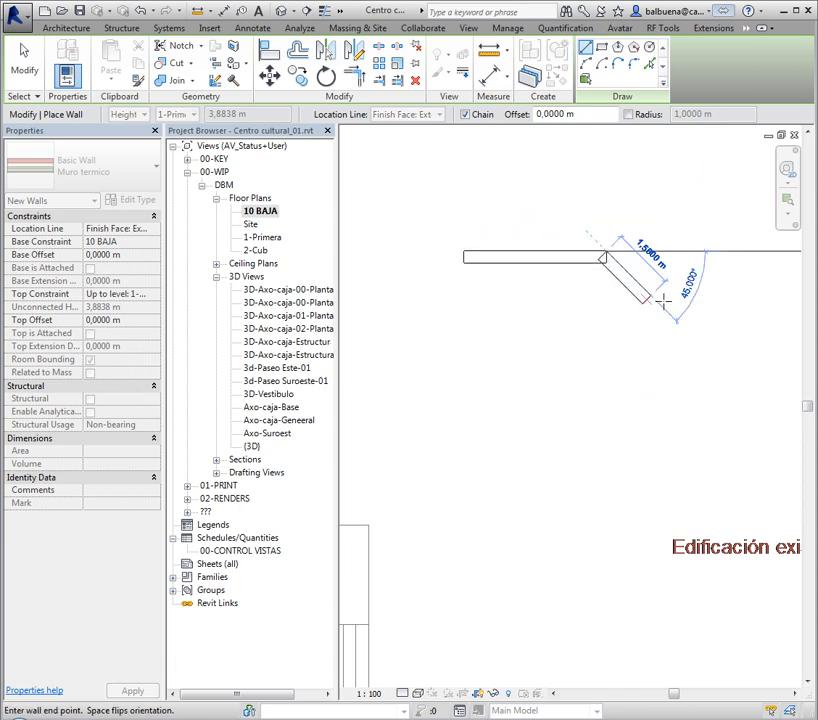
click(735, 349)
Continue the wall chain with a horizontal segment, a short vertical one and a slightly tilted return segment, and end the chain
middle_drag(735, 349, 463, 282)
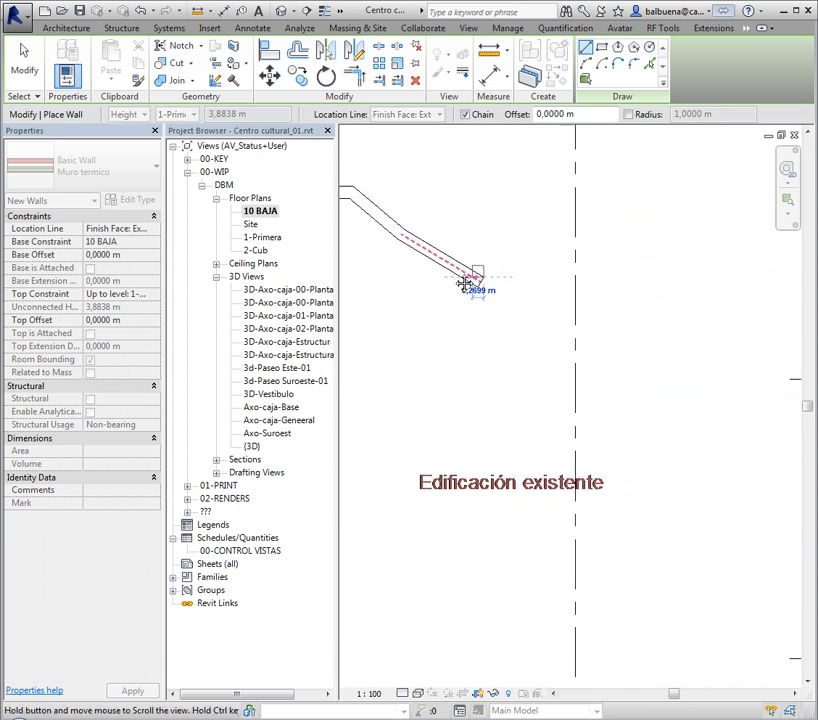
click(639, 279)
click(635, 376)
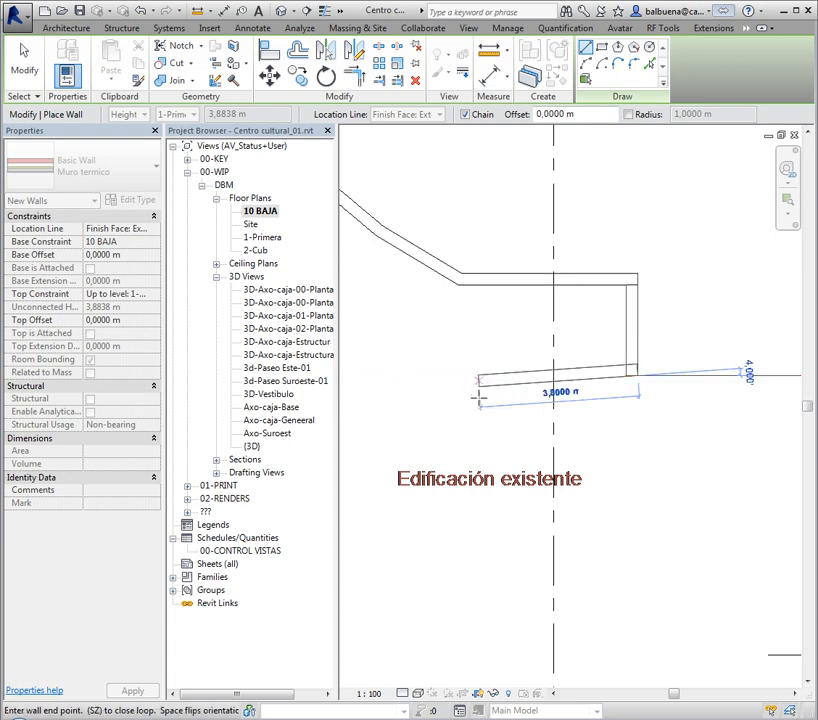
click(472, 388)
middle_drag(530, 333, 668, 303)
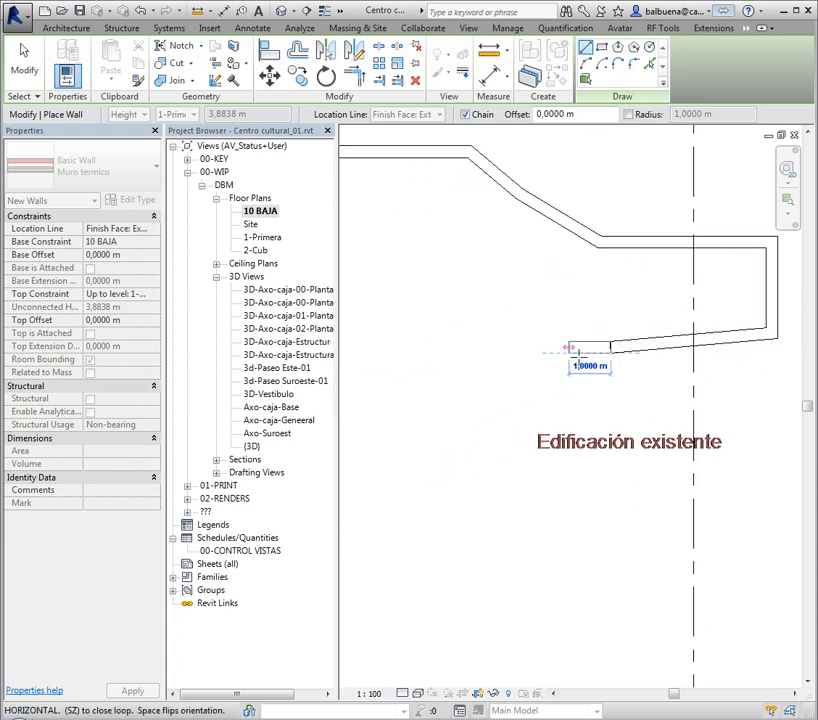
key(Escape)
scroll(560, 323, down, 1)
middle_drag(593, 330, 622, 299)
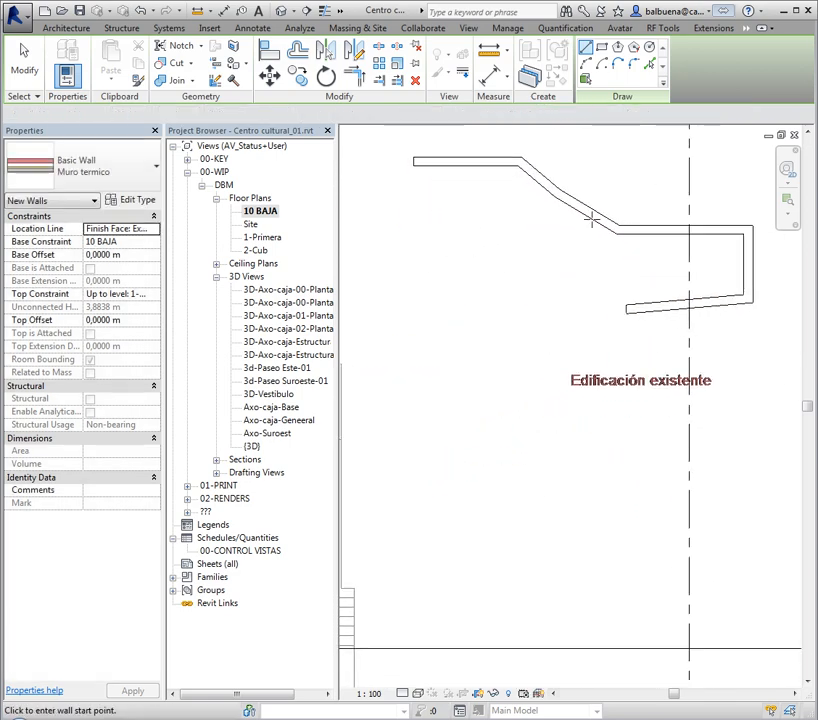
Draw a rectangular wall enclosure below the wall chain, about 3.8 by 2.4 m inside
click(602, 48)
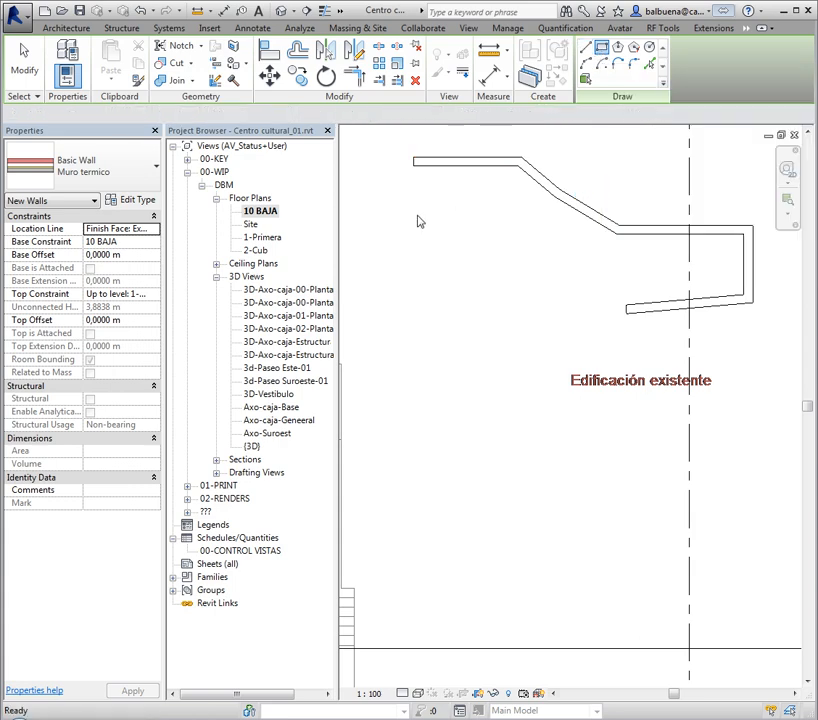
click(430, 240)
click(576, 342)
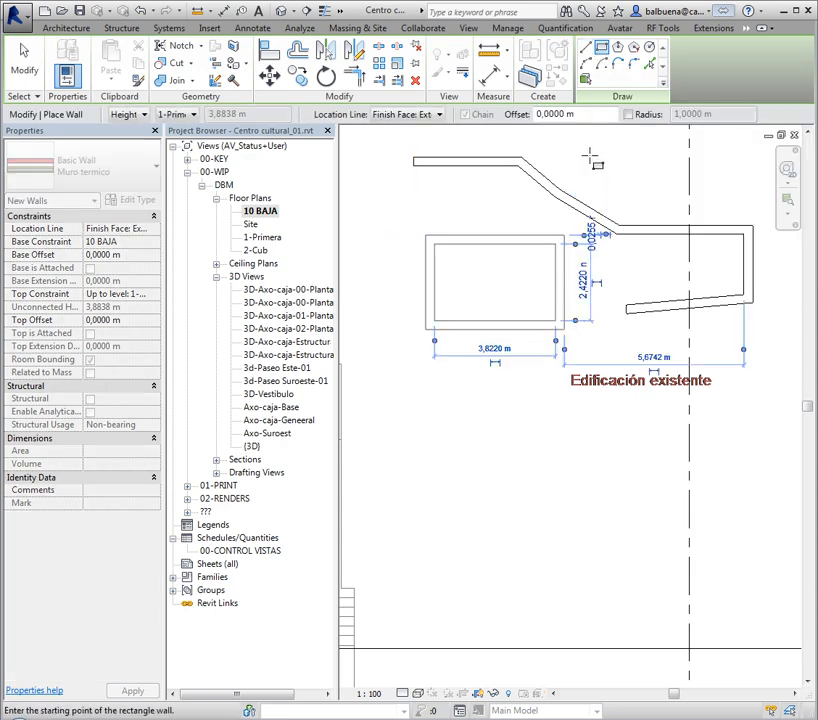
Draw a six-sided polygon of walls below the rectangular enclosure, using the inscribed polygon option
click(618, 48)
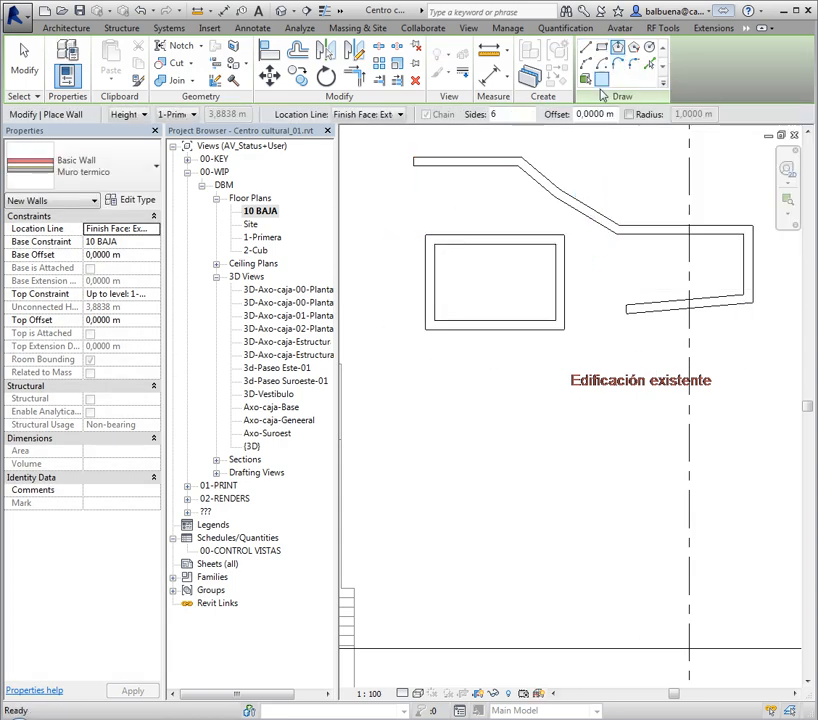
click(490, 467)
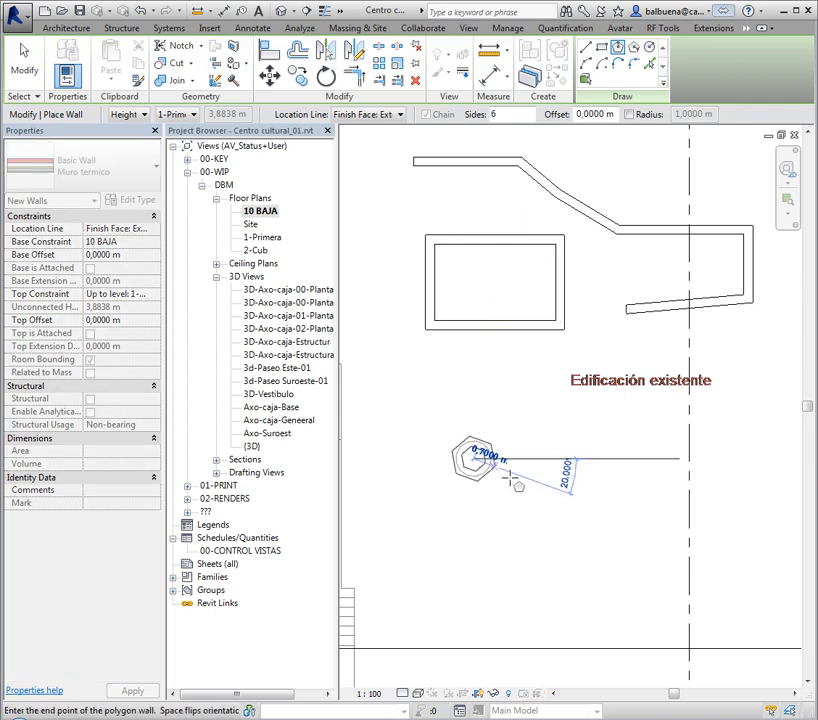
click(569, 507)
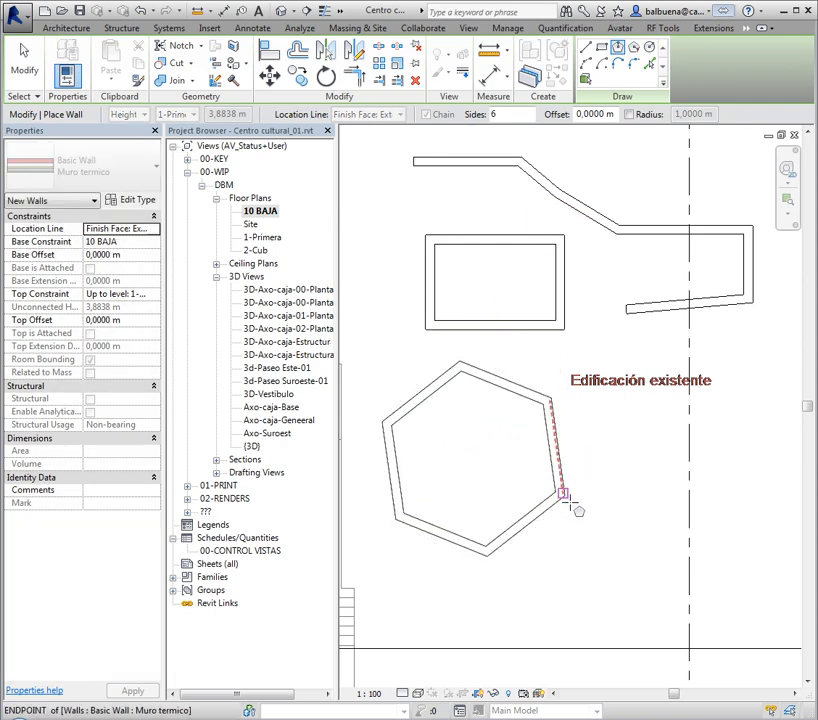
Draw a circular wall beside the hexagon, with a radius of about 1.22 m
click(651, 48)
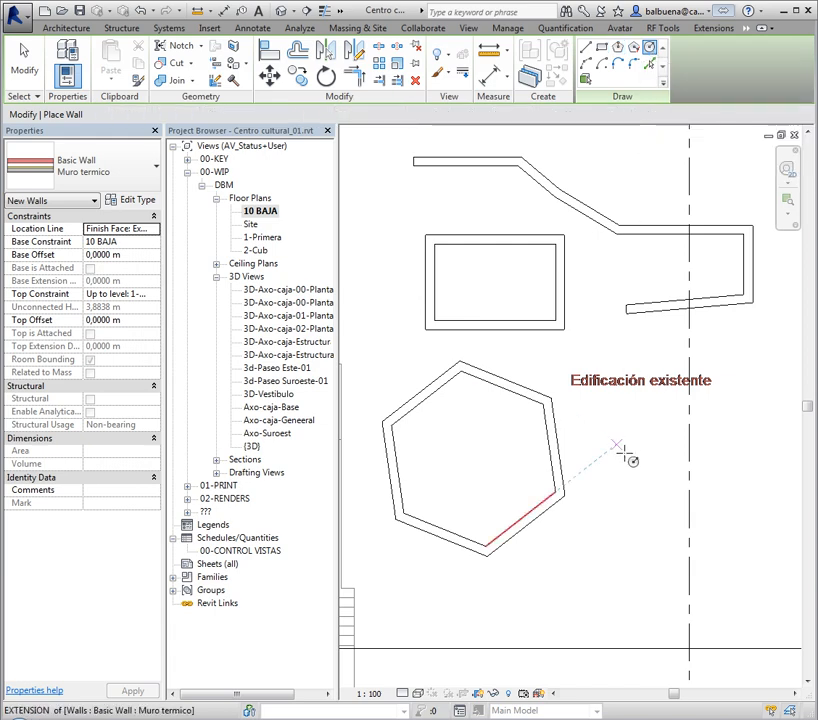
click(617, 449)
click(655, 485)
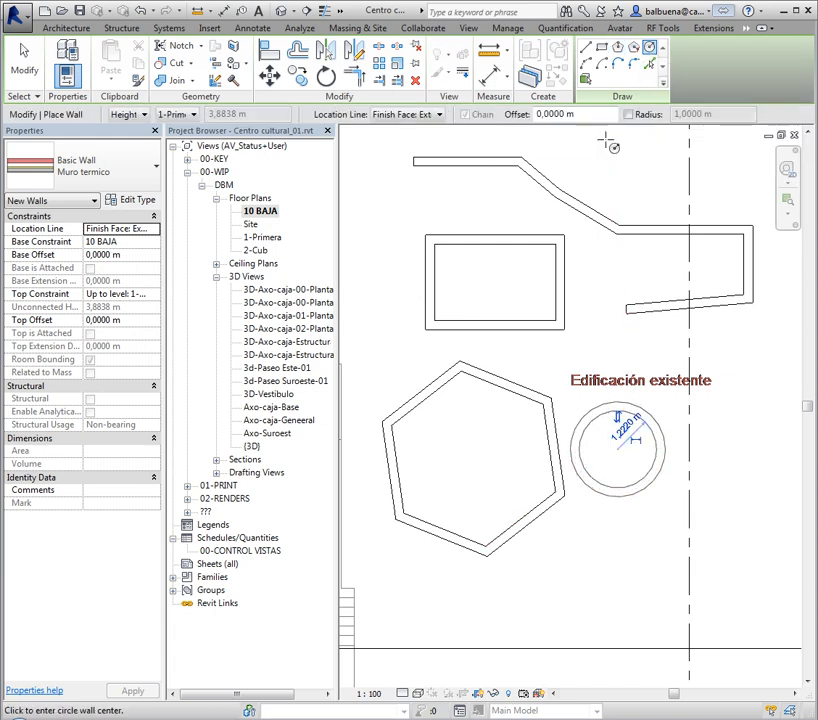
Draw a small start-end-radius arc wall below the circular wall and end the wall command
click(585, 63)
click(575, 604)
click(625, 605)
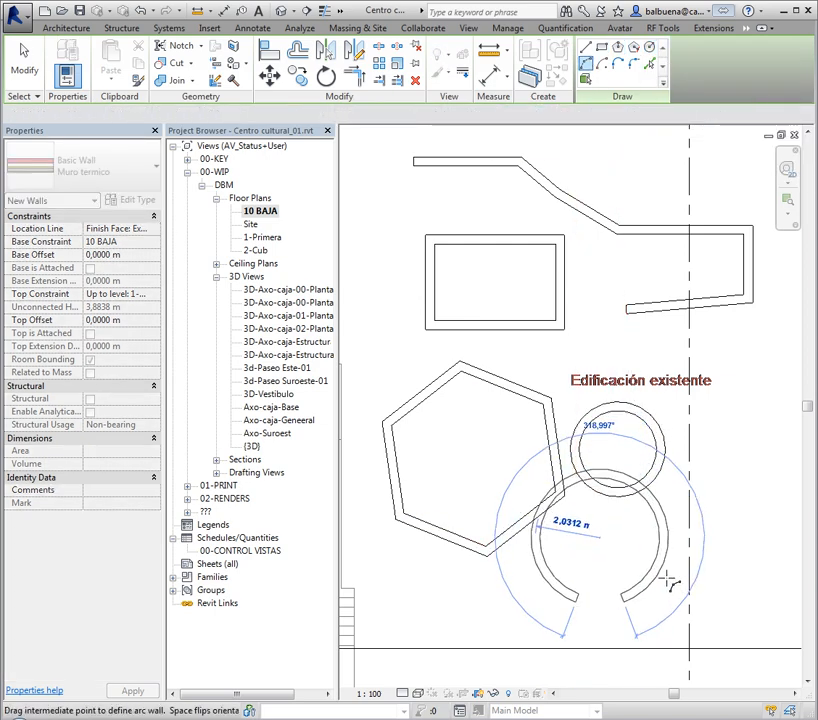
click(627, 580)
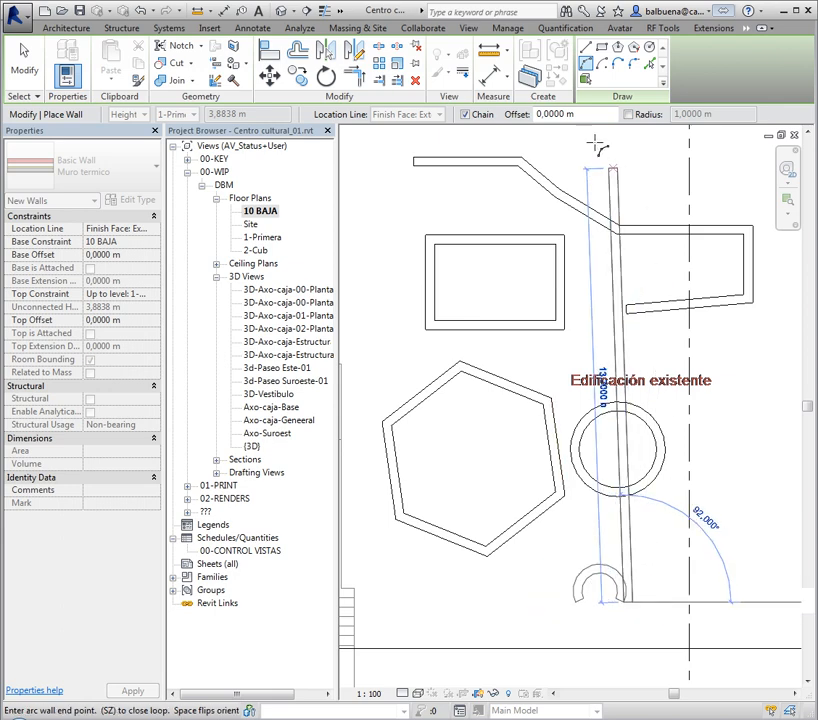
key(Escape)
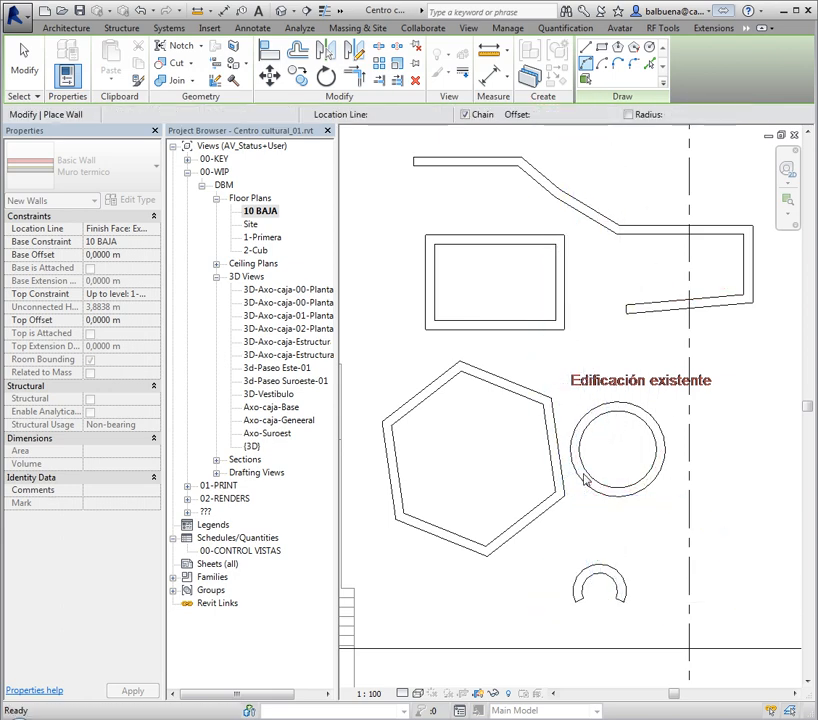
key(Escape)
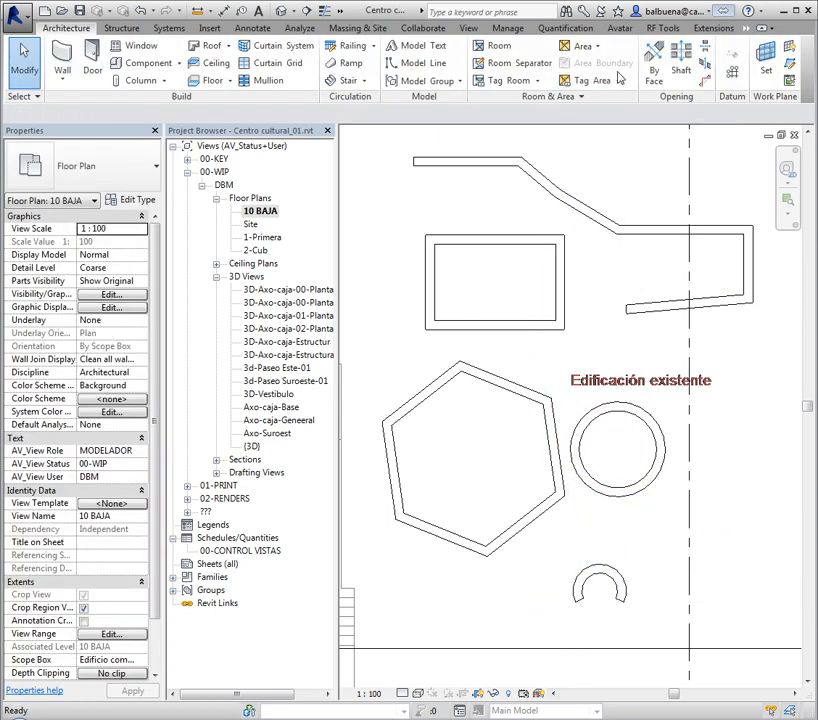
Restart the Wall command with Pick Lines and place walls along the imported plan lines below Aseos, above Sala Ofimática and beside its door
click(64, 62)
scroll(617, 110, down, 2)
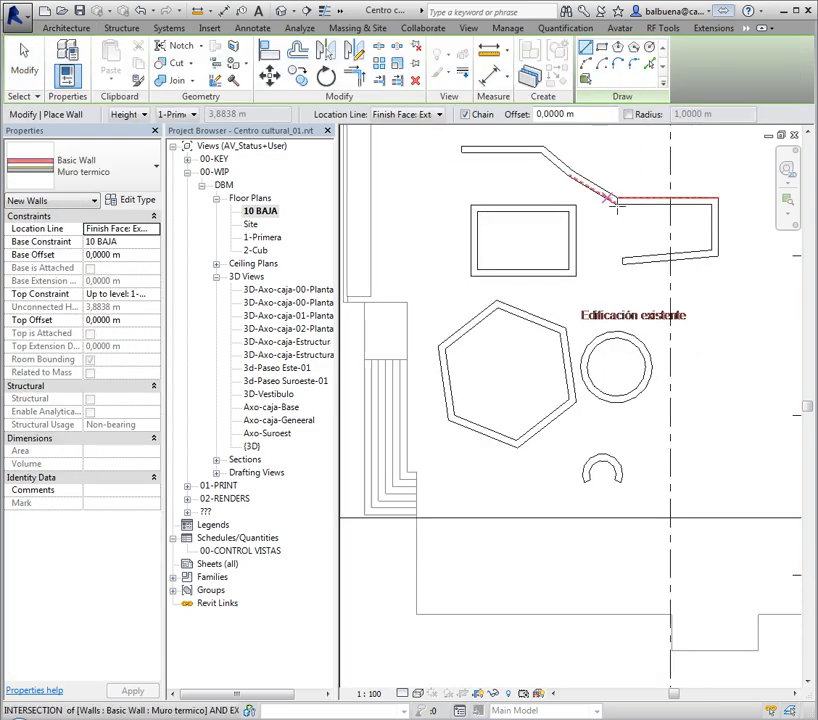
scroll(623, 175, down, 2)
middle_drag(637, 184, 612, 234)
scroll(608, 224, up, 3)
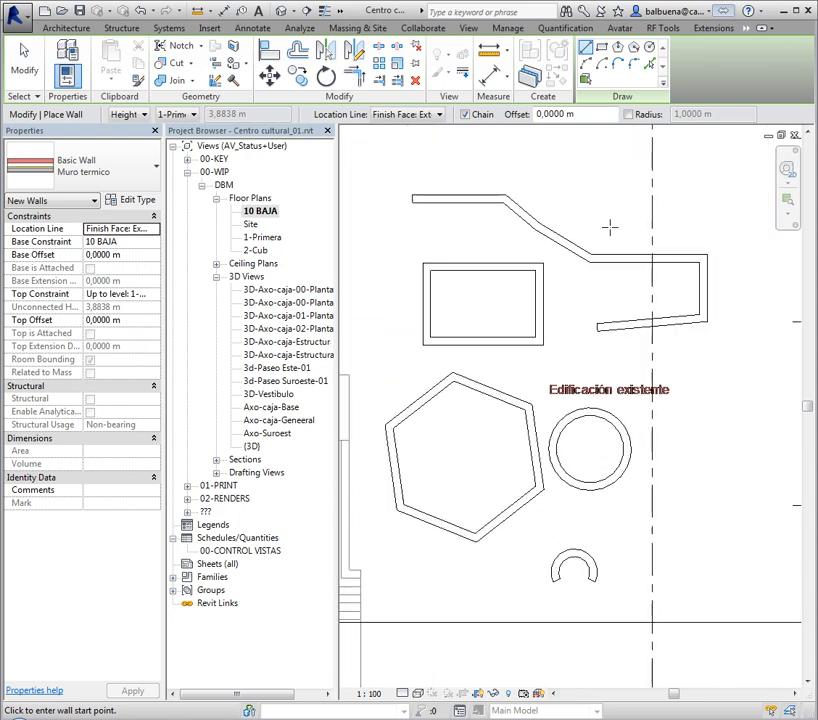
scroll(609, 228, up, 2)
scroll(609, 228, down, 2)
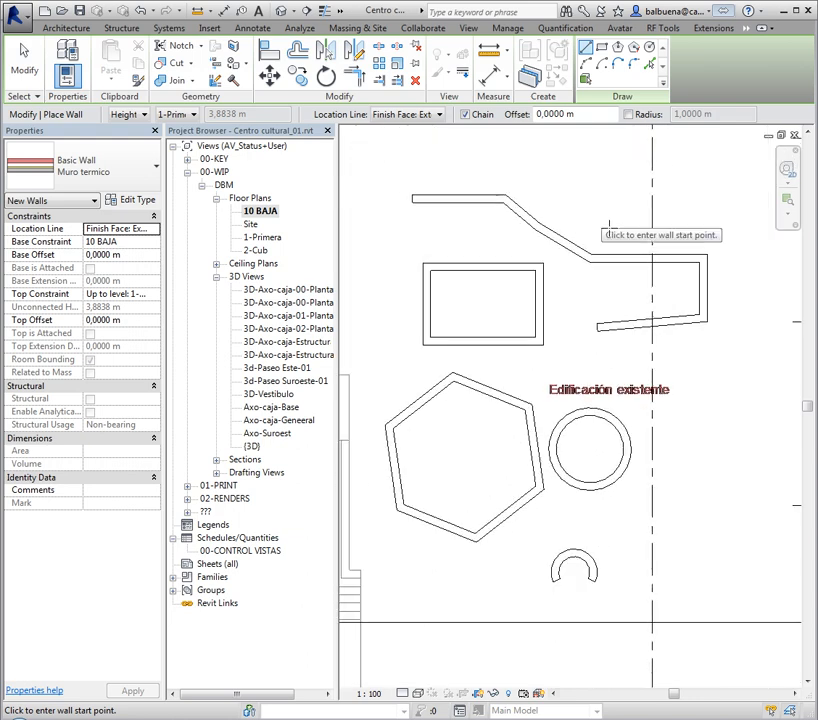
click(650, 65)
scroll(635, 207, down, 5)
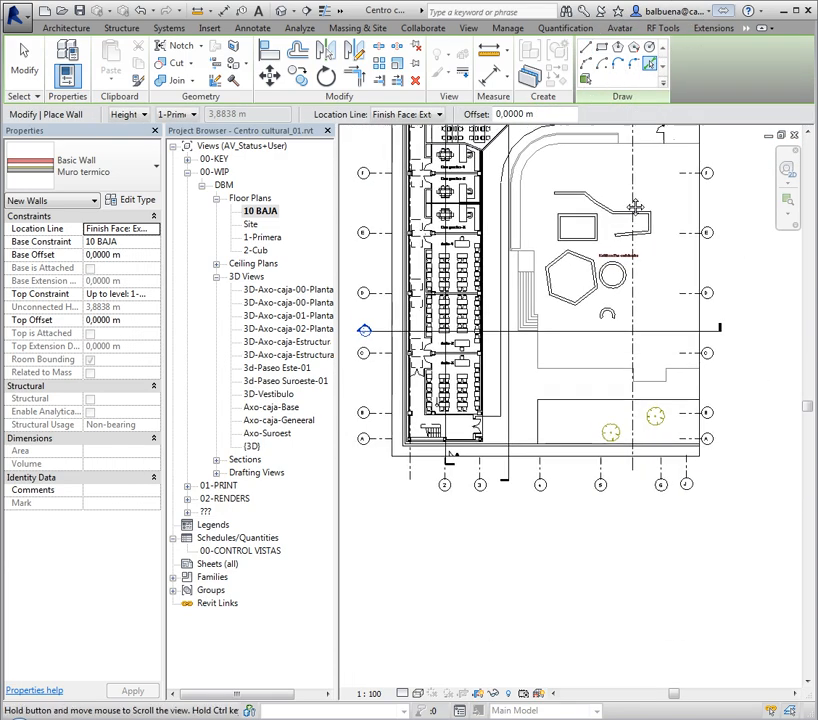
scroll(635, 207, up, 6)
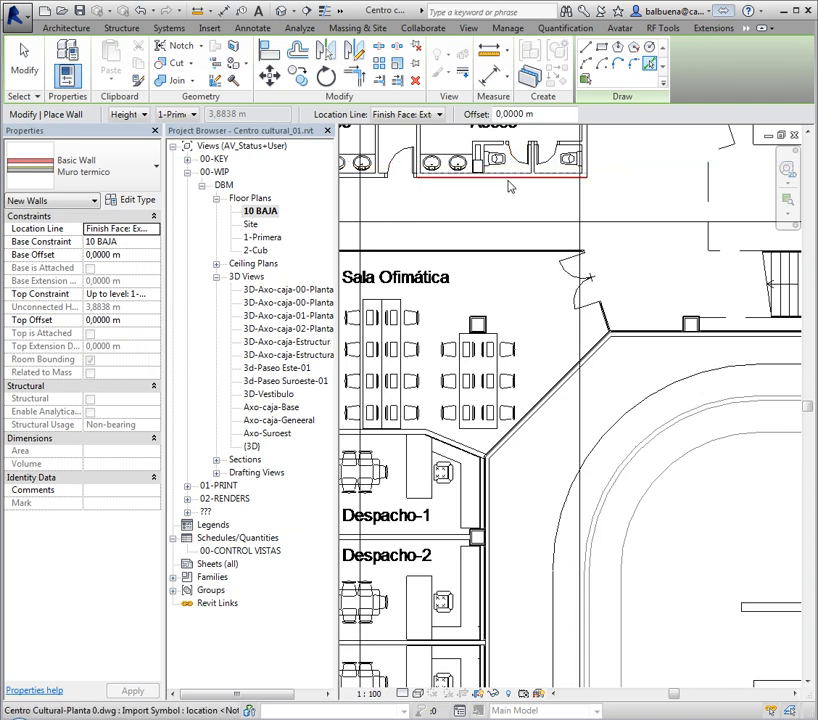
click(513, 184)
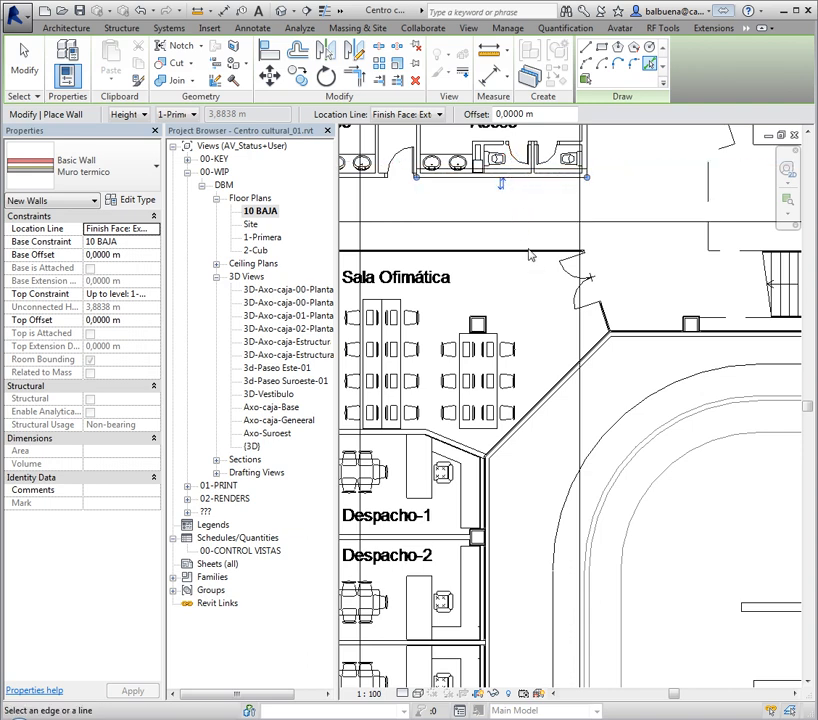
click(546, 258)
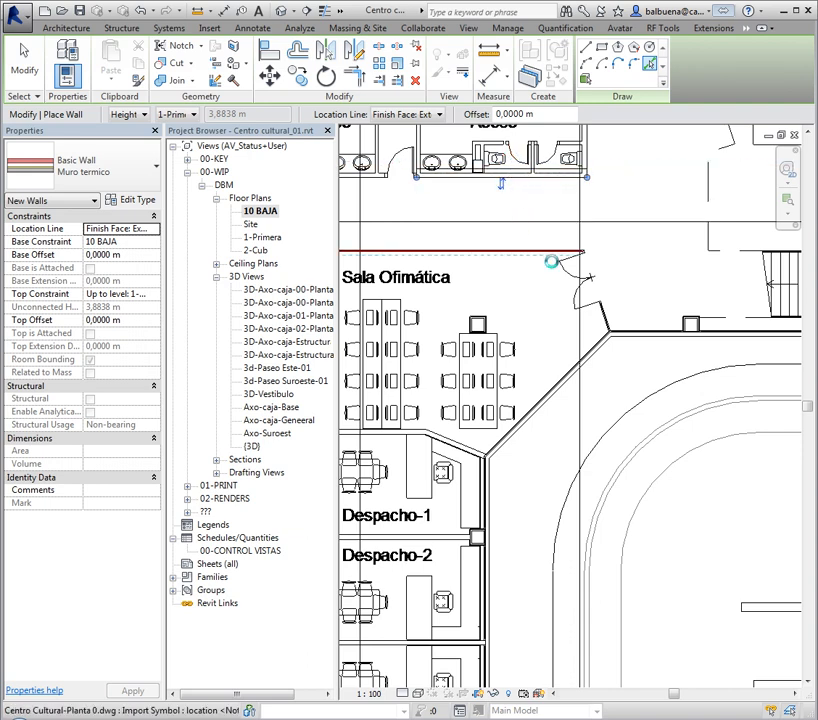
click(591, 318)
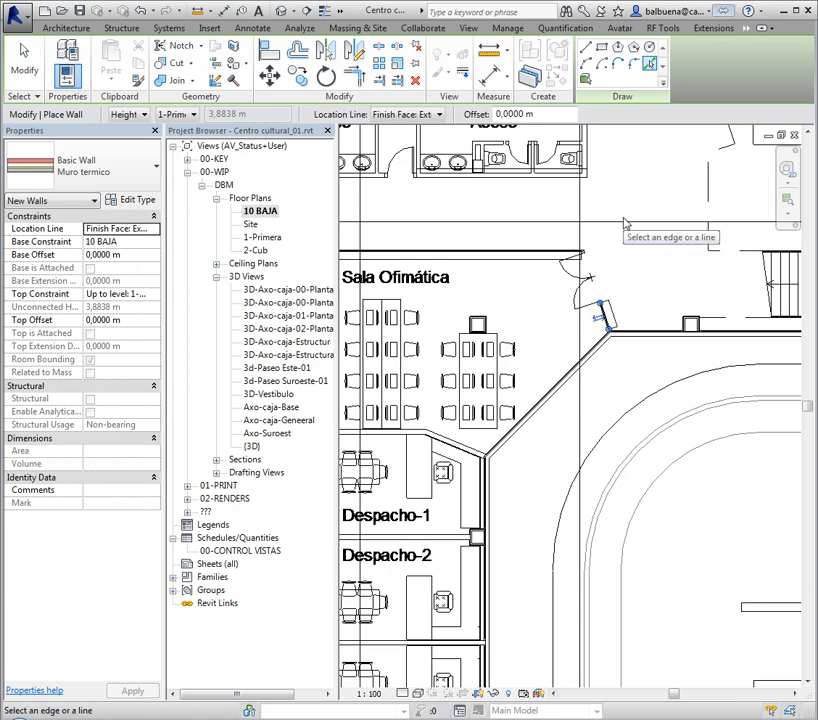
Place picked-line walls along the diagonal facade of Sala Ofimática and along the building's long west boundary line
scroll(625, 222, down, 3)
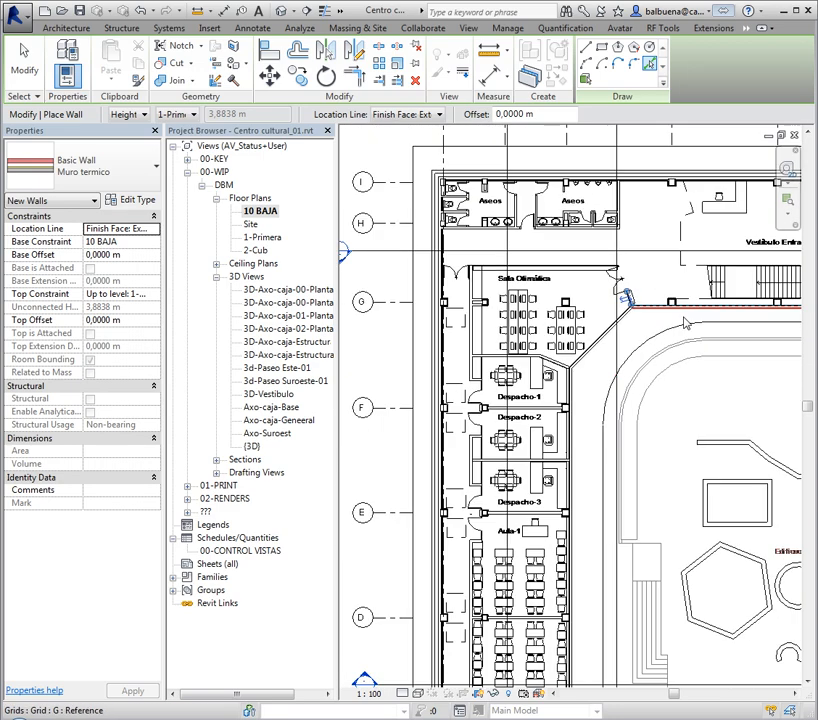
click(601, 345)
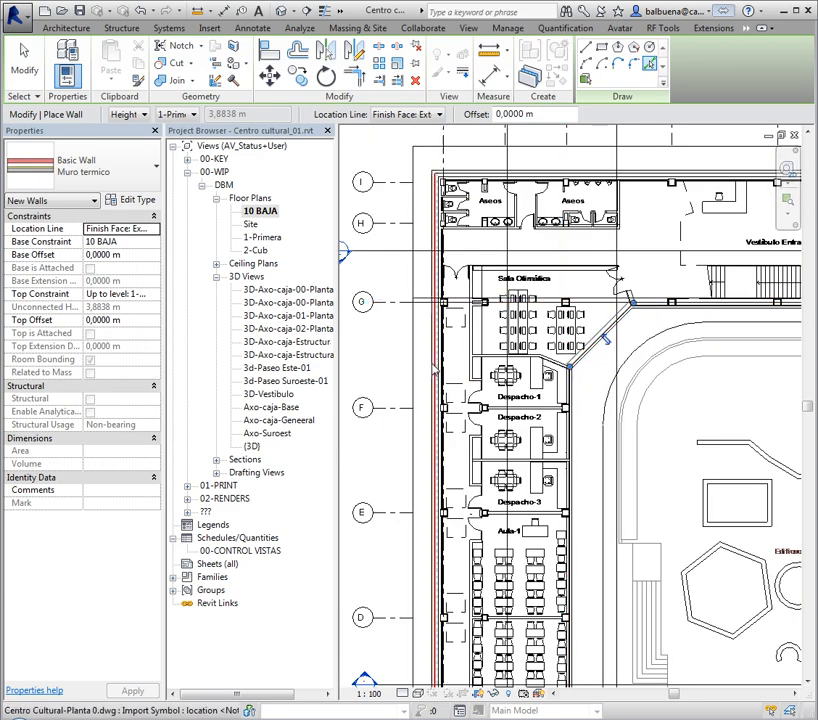
scroll(437, 232, down, 4)
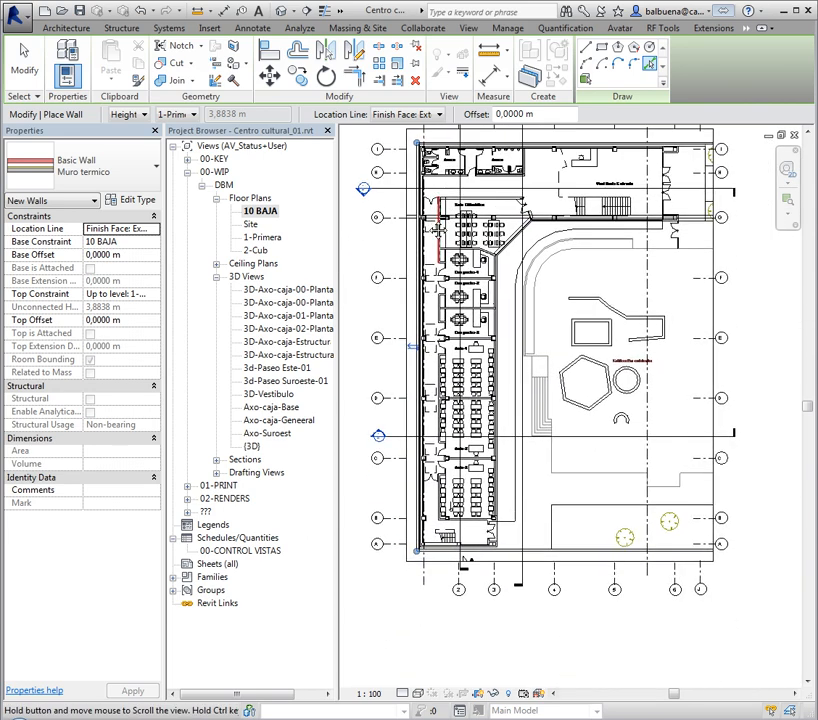
Set the floor plan view's visual style to Hidden Line
middle_drag(436, 229, 433, 212)
click(416, 693)
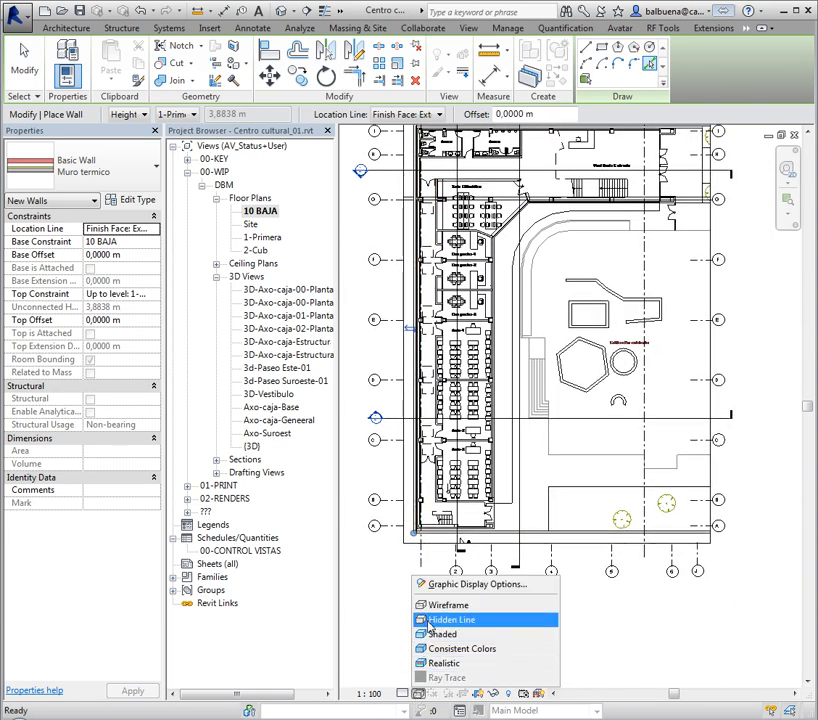
click(428, 622)
scroll(424, 255, up, 3)
scroll(478, 323, down, 2)
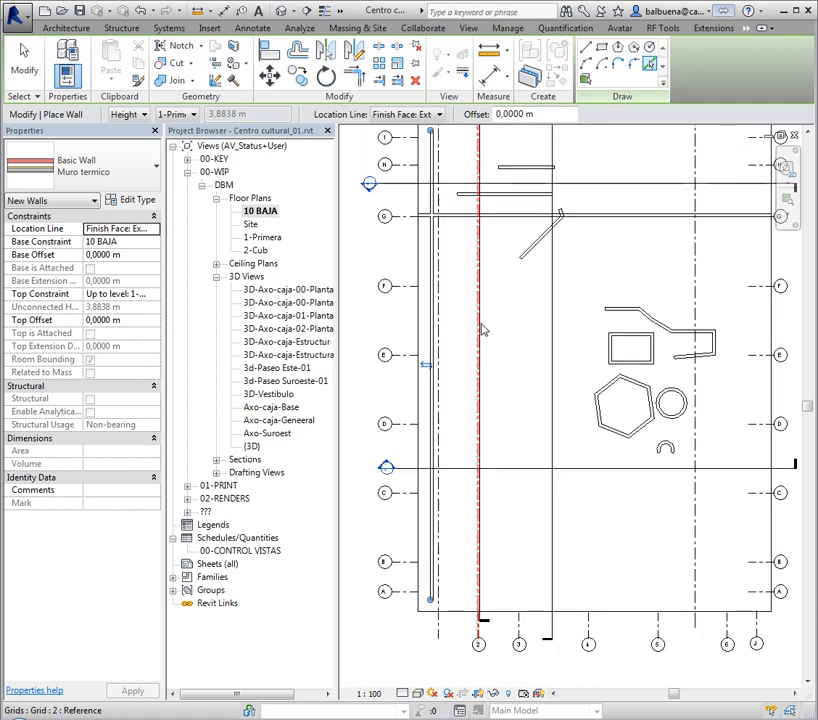
scroll(481, 330, down, 2)
scroll(563, 331, up, 1)
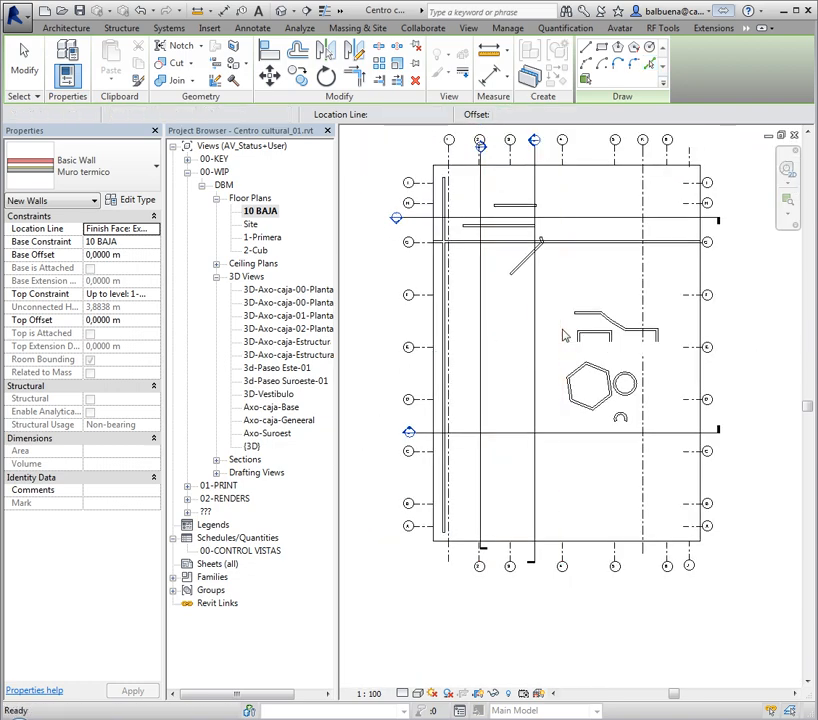
End the wall command and undo the practice walls drawn in the plan
middle_drag(563, 331, 502, 394)
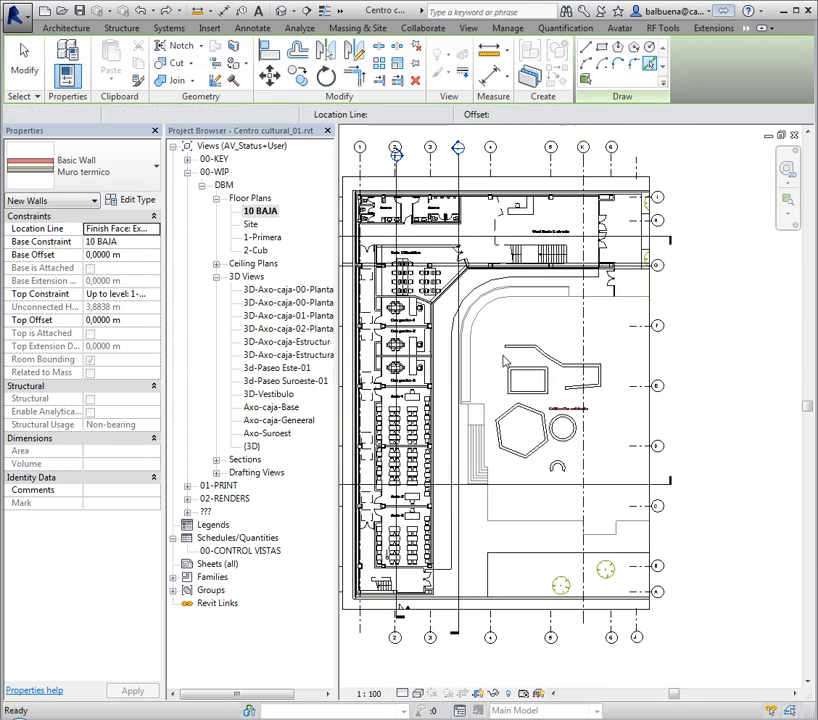
scroll(560, 366, up, 3)
scroll(624, 374, up, 4)
key(Escape)
key(Escape)
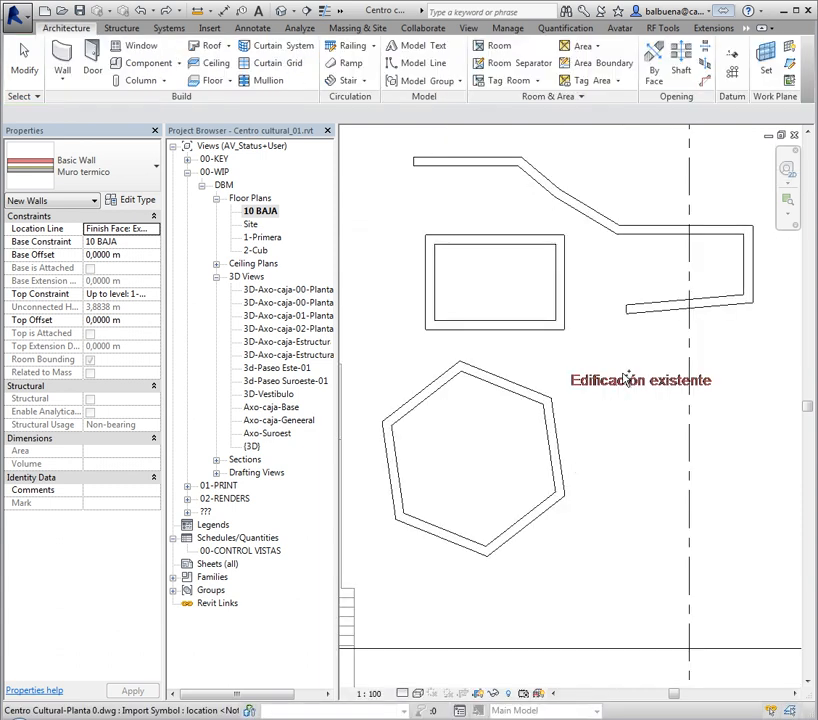
key(ctrl+z)
key(ctrl+z)
key(ctrl+z)
key(ctrl+z)
key(ctrl+z)
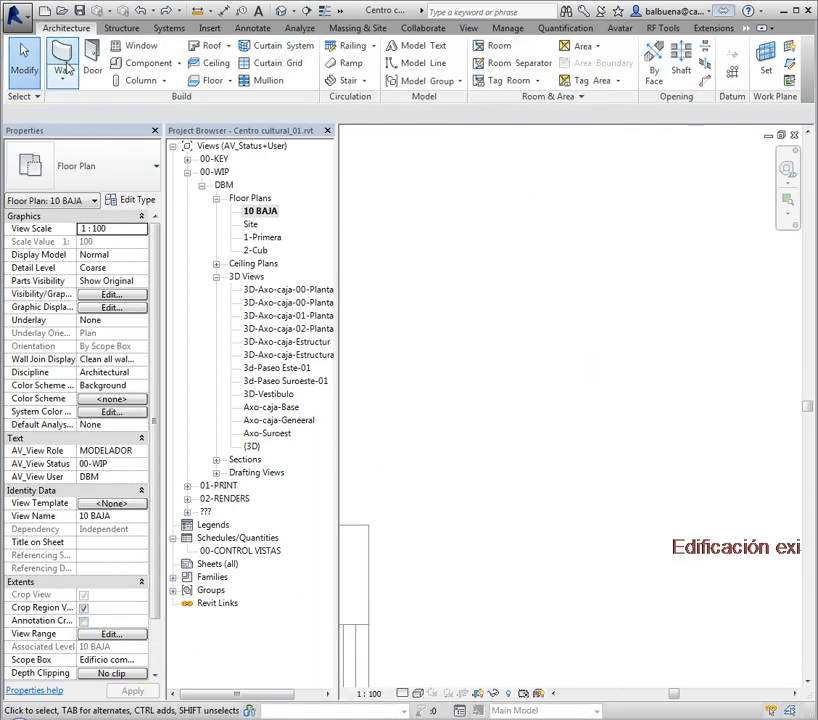
Start the Wall command and choose Height as the direction in which new walls extend from level 10 BAJA
key(w)
key(a)
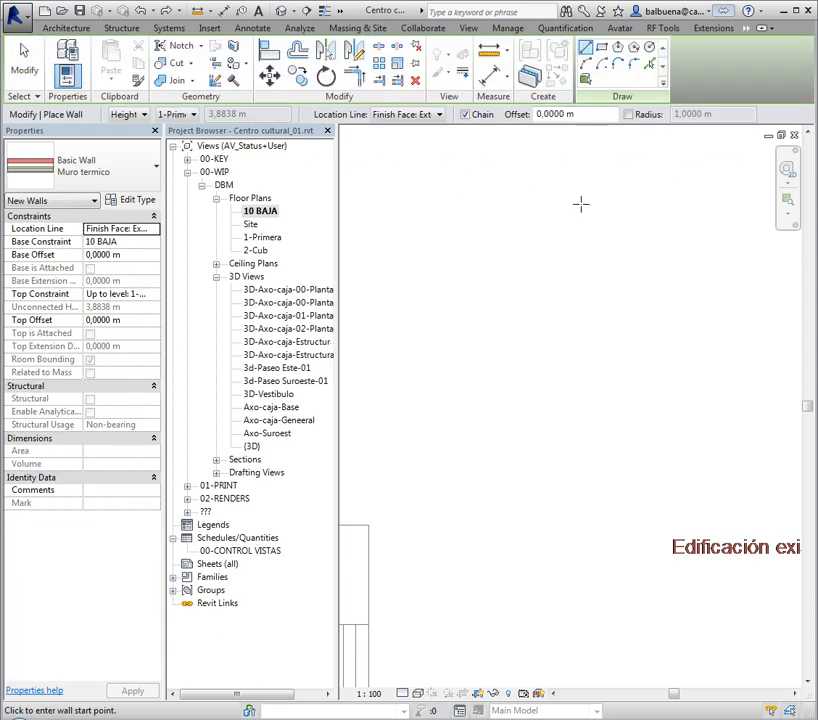
middle_drag(581, 203, 507, 262)
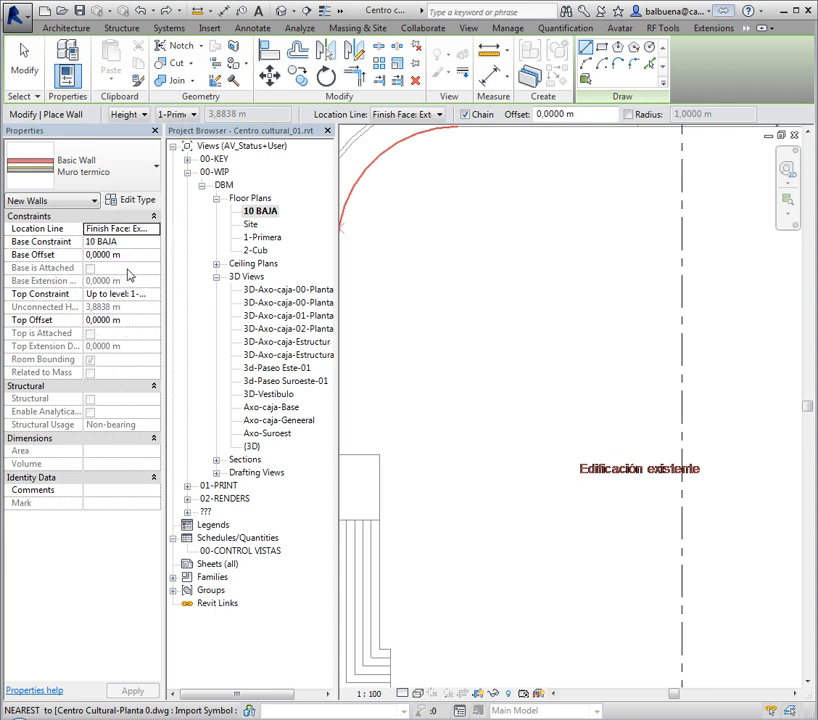
click(126, 268)
key(ctrl)
key(ctrl)
key(ctrl)
key(ctrl)
key(ctrl)
click(142, 116)
click(110, 116)
click(145, 115)
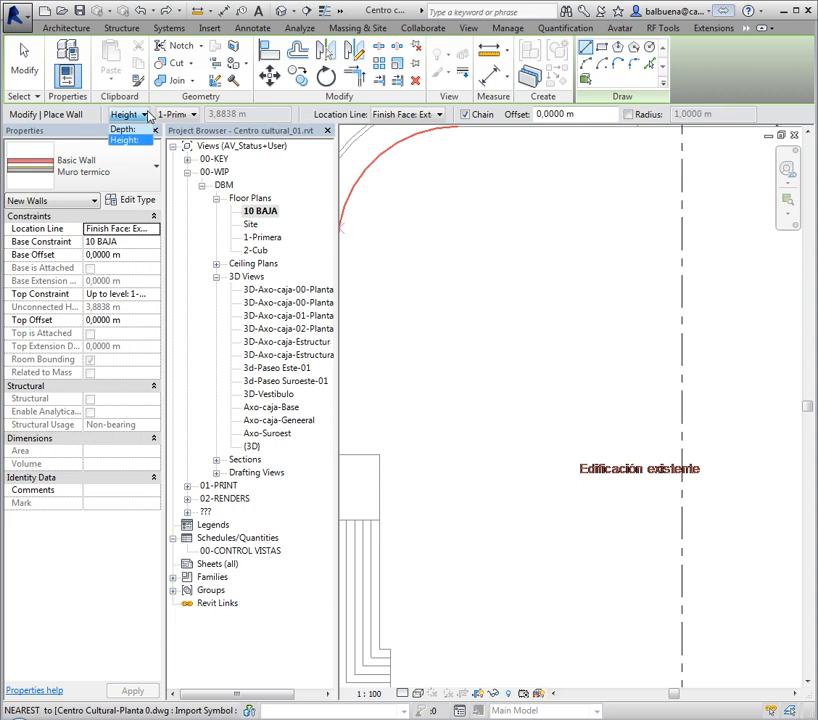
click(143, 141)
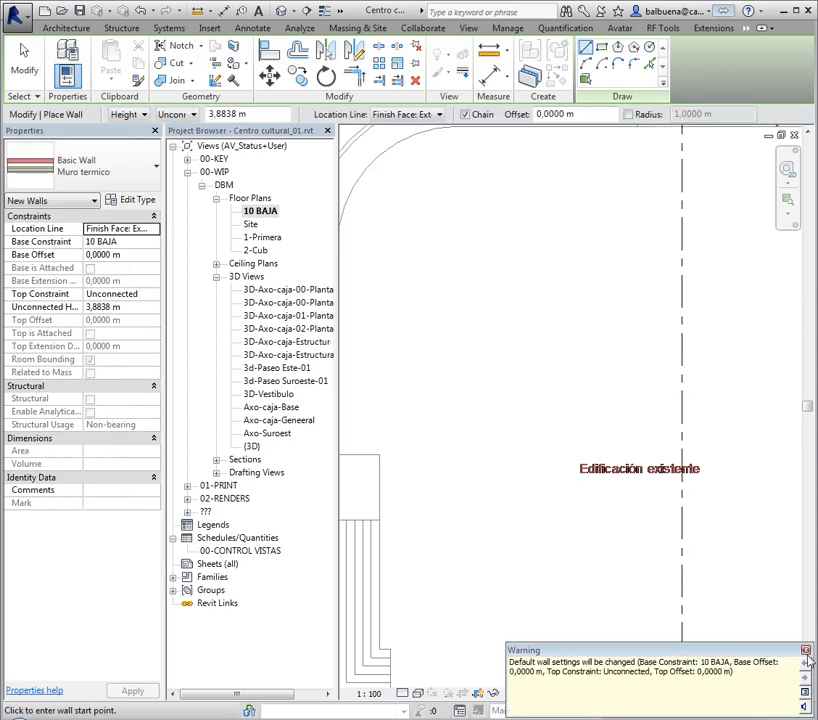
Dismiss the default wall settings warning and constrain the top of new walls to level 1-Primera
click(806, 651)
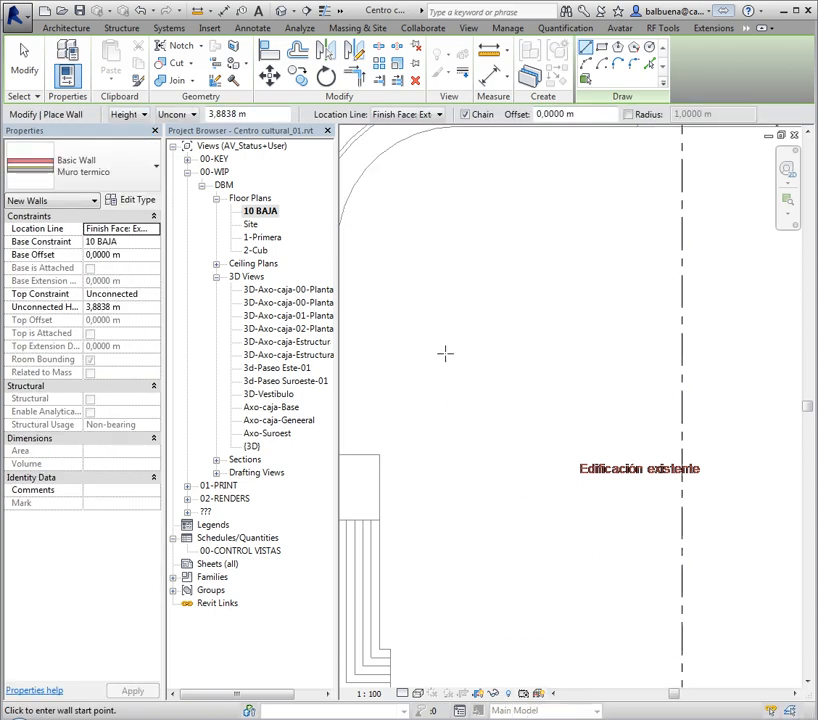
click(193, 117)
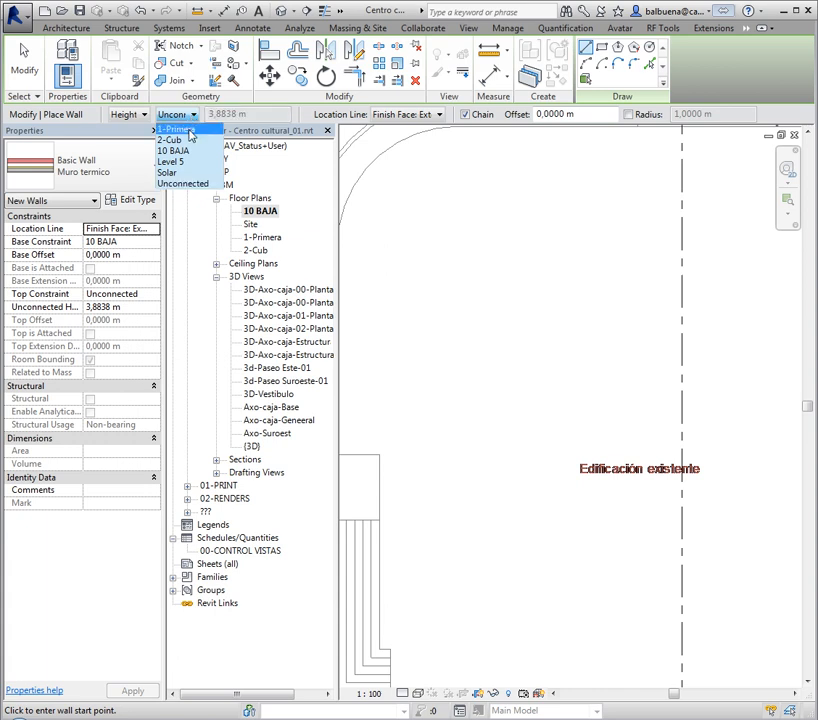
click(177, 129)
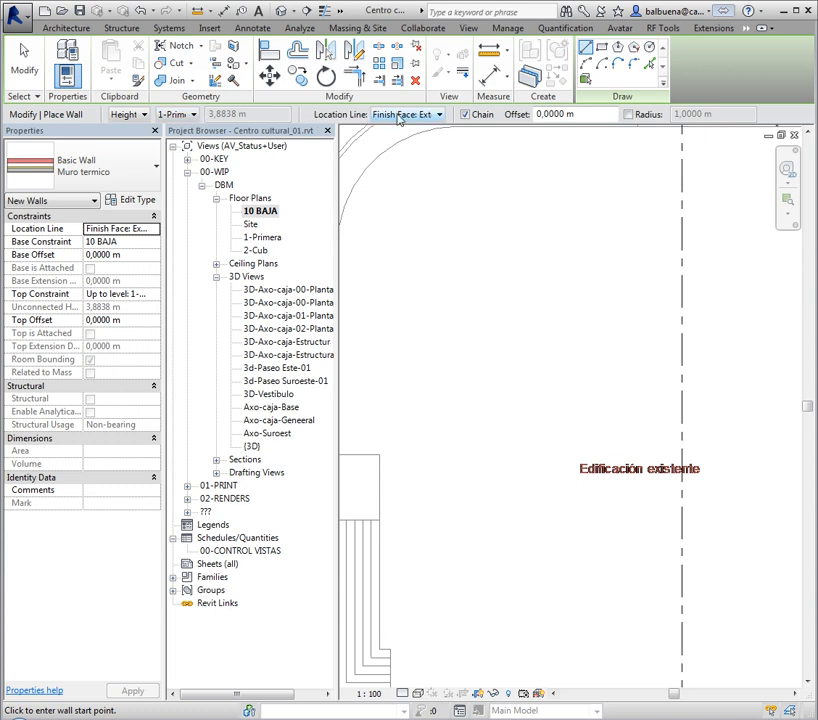
Draw a horizontal Muro termico wall about 5.7 m long above the Edificación existente label, with location line Finish Face: Exterior
click(440, 116)
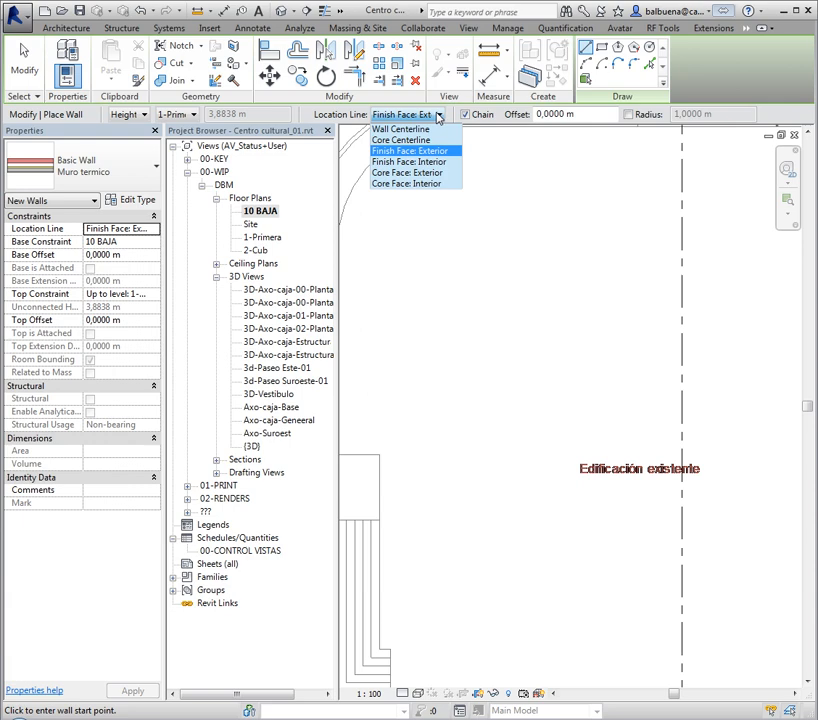
click(395, 152)
click(455, 229)
click(613, 229)
key(Escape)
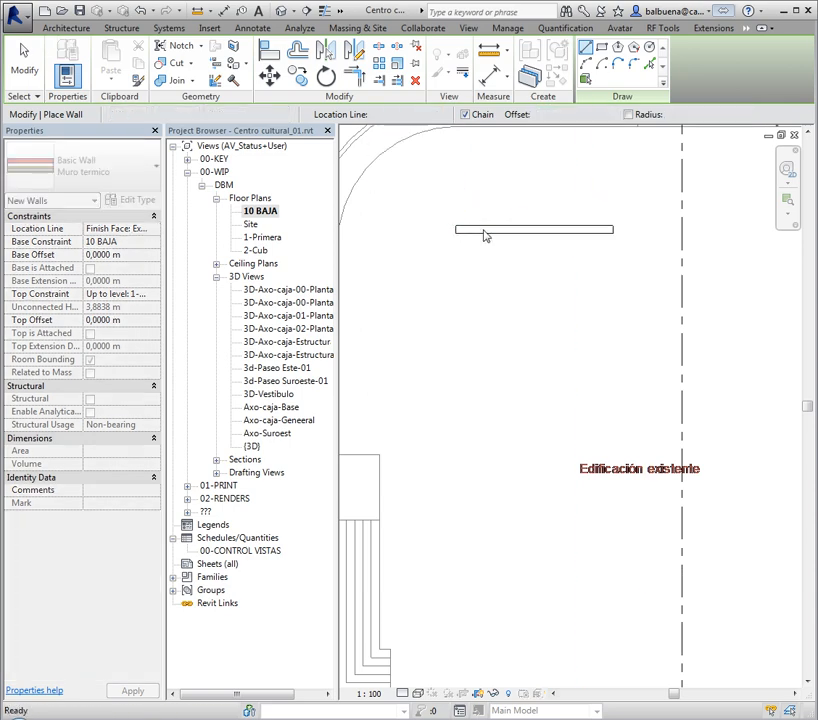
scroll(483, 235, up, 4)
key(Escape)
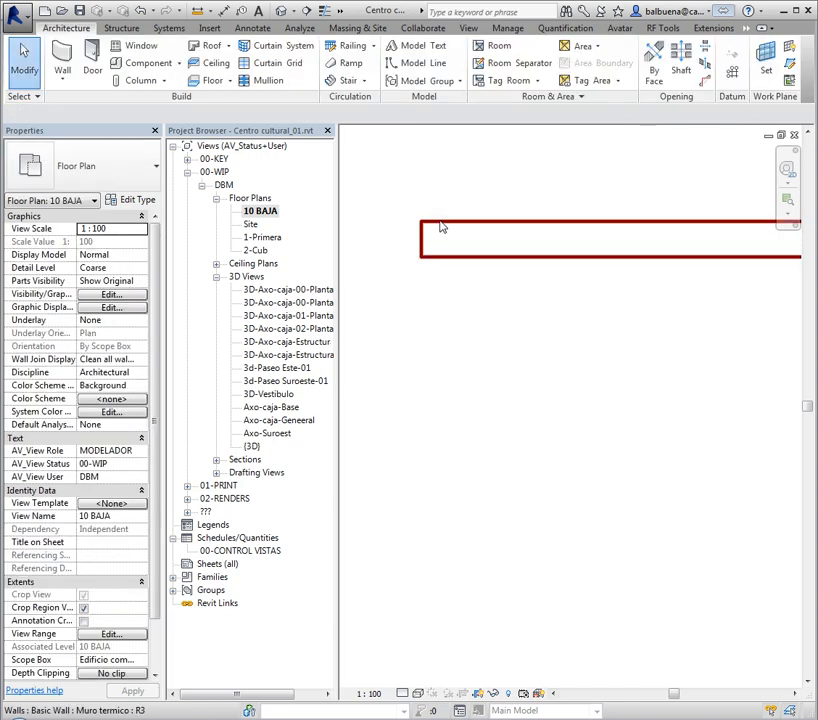
click(443, 228)
key(Escape)
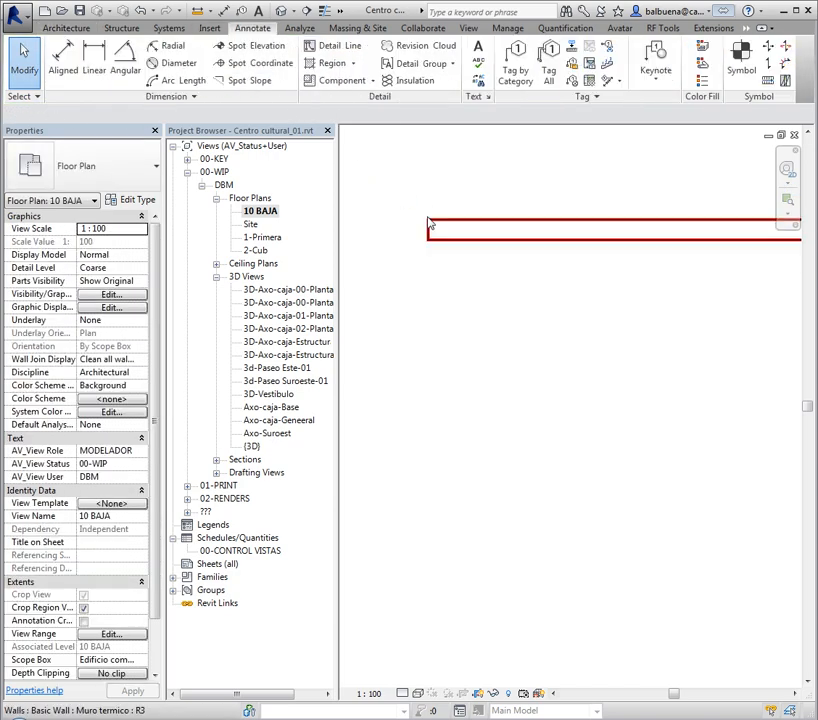
Draw a Hidden-style detail line along the wall's upper face, extending past the wall's left end
click(365, 67)
scroll(641, 226, down, 2)
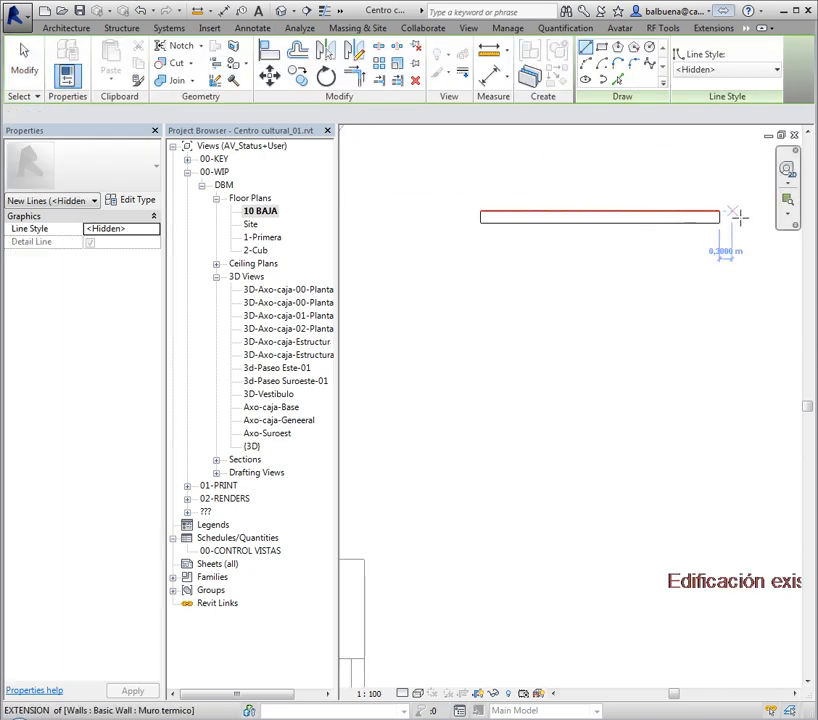
click(720, 212)
key(Escape)
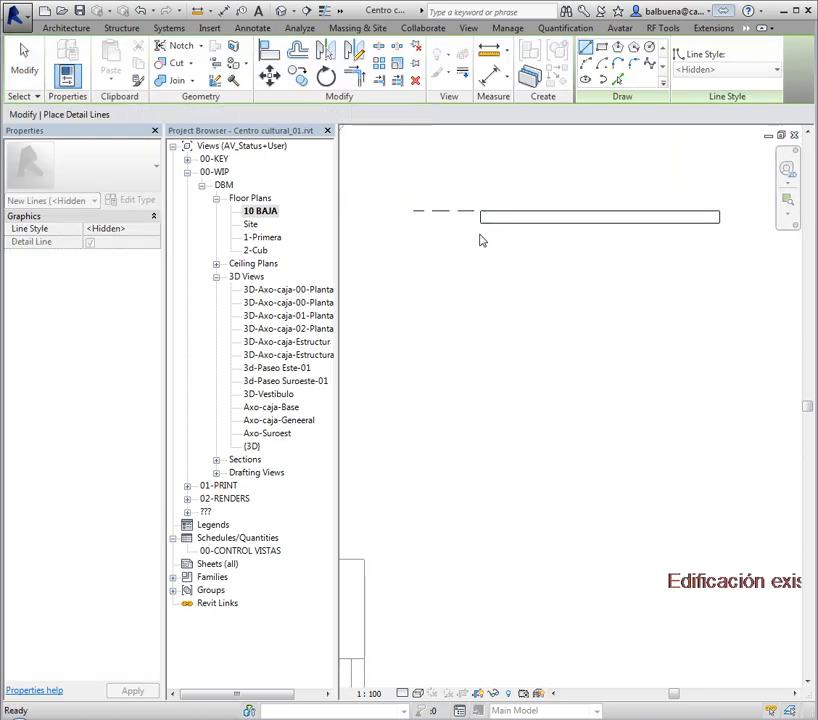
key(Escape)
Change the 5.7 m wall's type to Partn - 120 - 1Hr
scroll(490, 230, up, 2)
middle_drag(498, 294, 504, 398)
scroll(455, 342, up, 2)
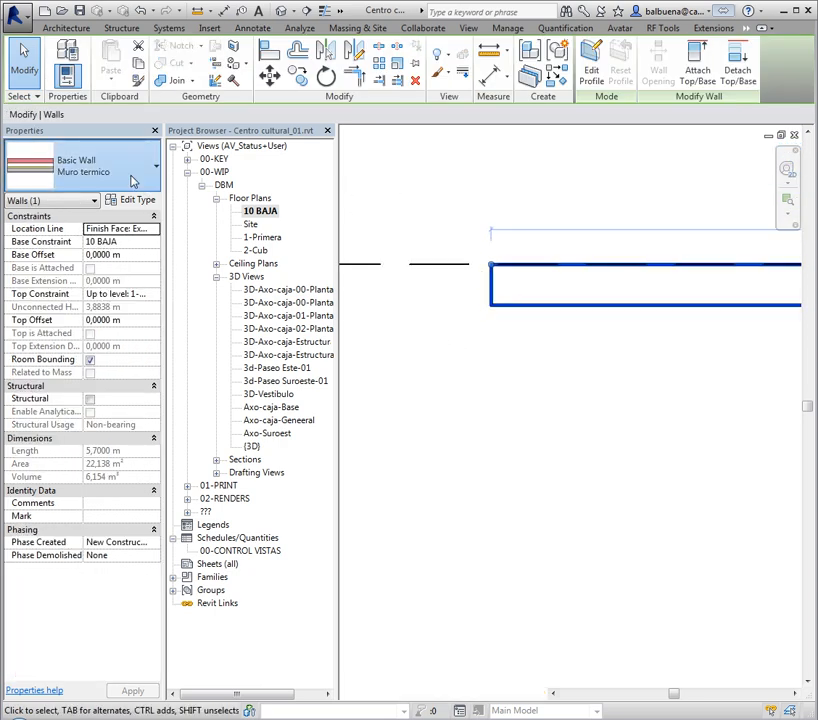
click(132, 180)
click(68, 283)
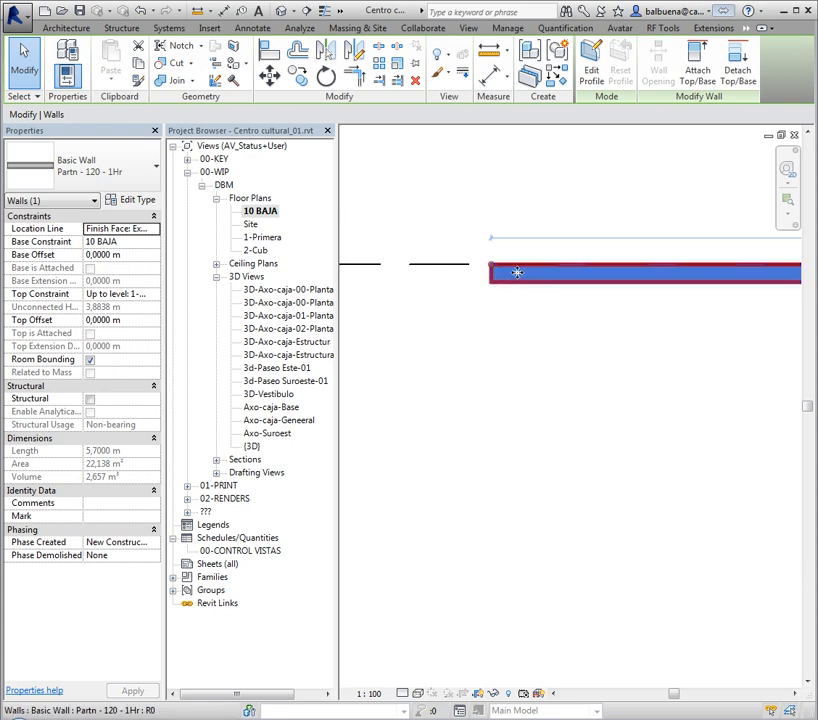
click(524, 318)
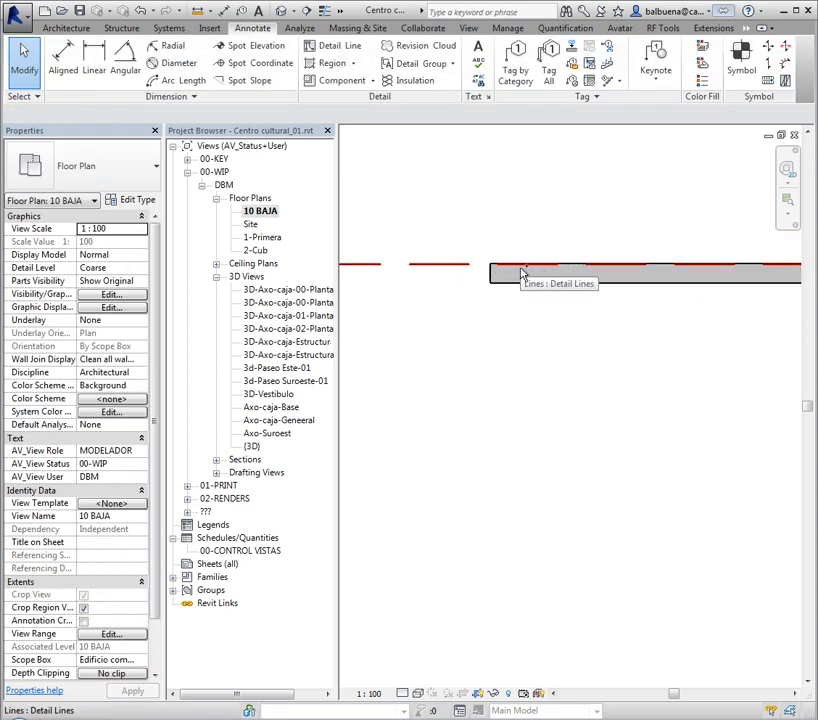
Change the 5.7 m wall's type to Site - 215 - Brick w Footing
click(520, 278)
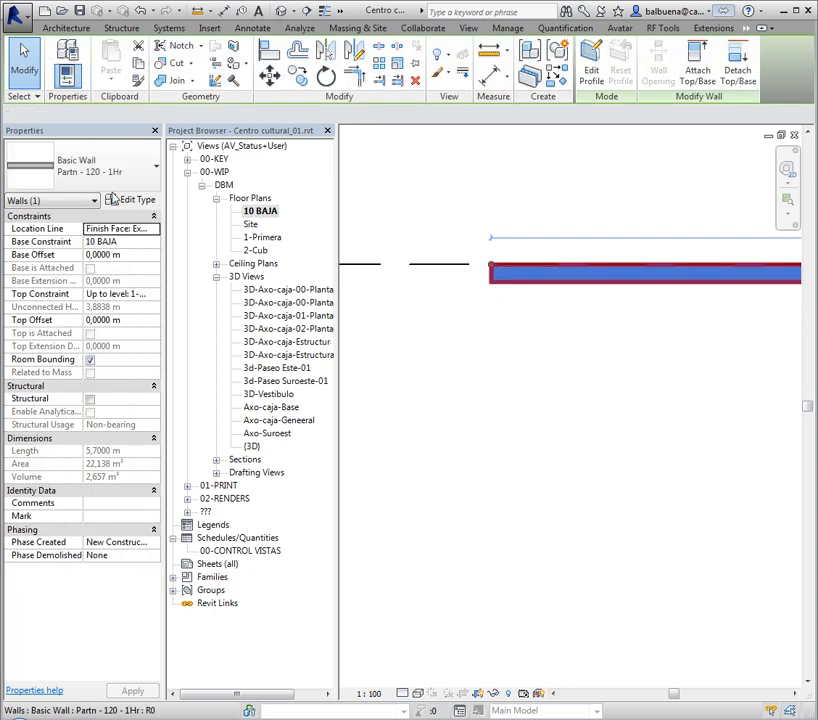
click(100, 168)
click(80, 389)
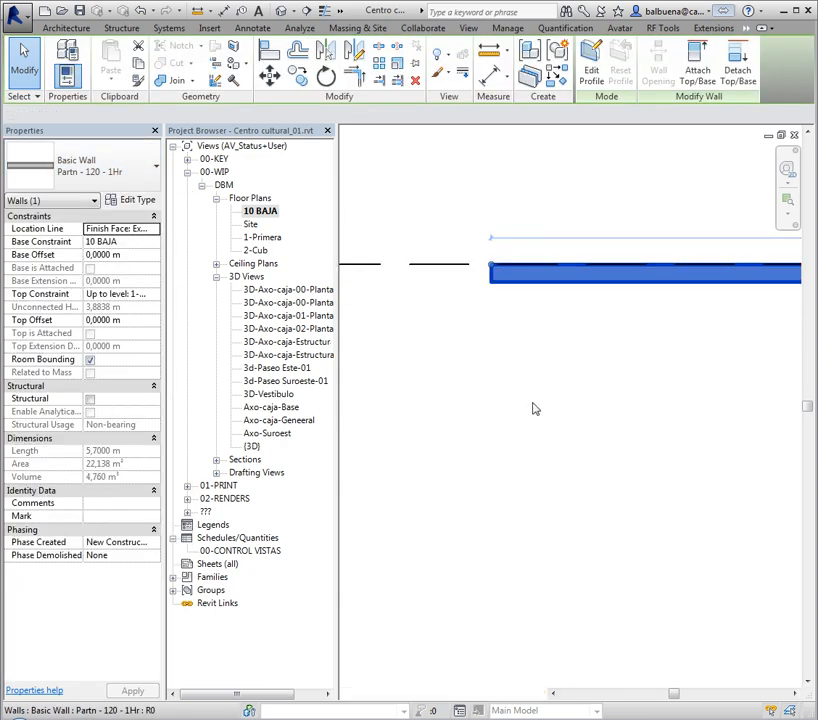
click(534, 405)
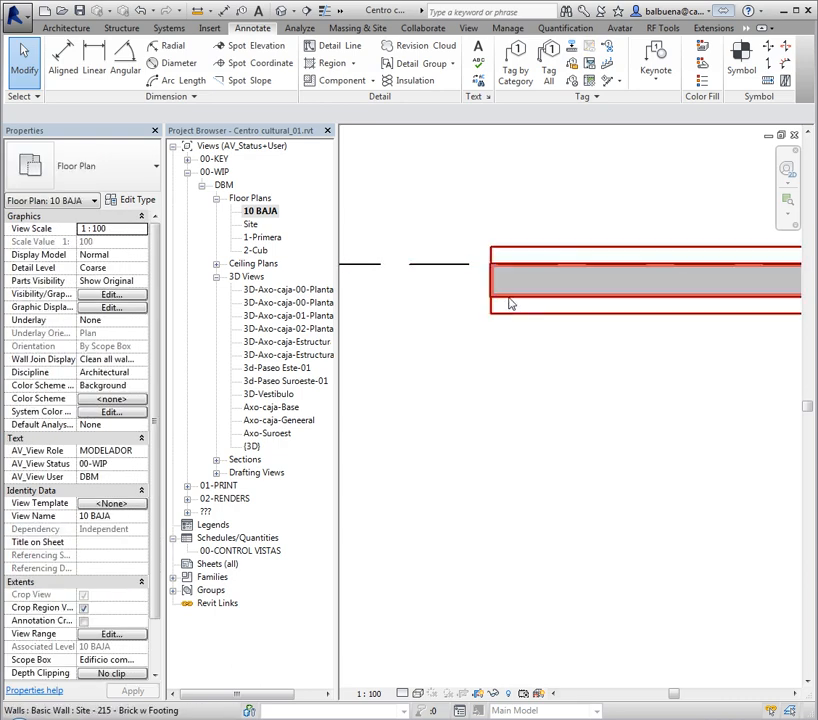
Draw a second wall about 1.52 m long over the detail line's free end, with location line Wall Centerline
click(69, 27)
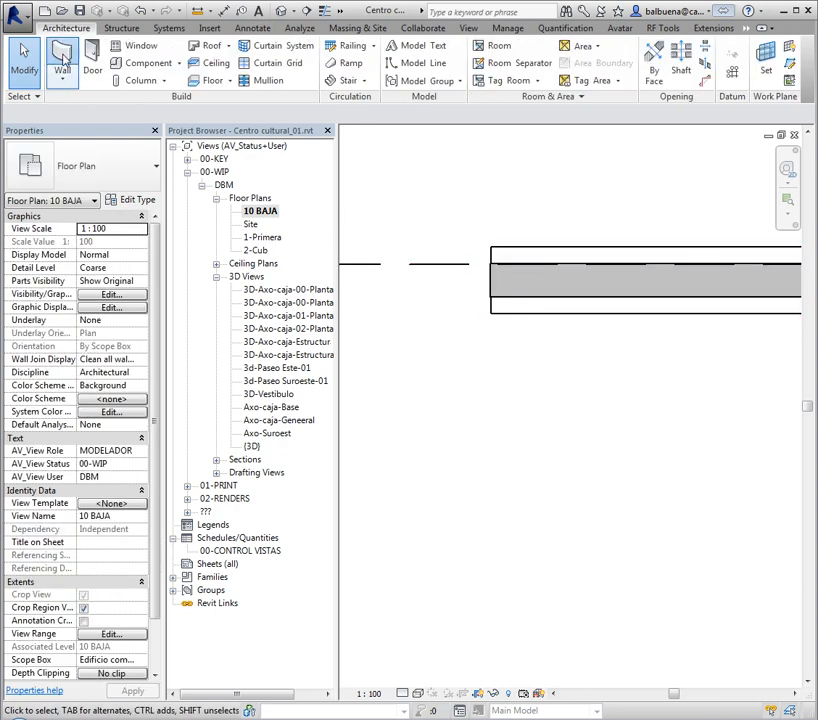
click(62, 78)
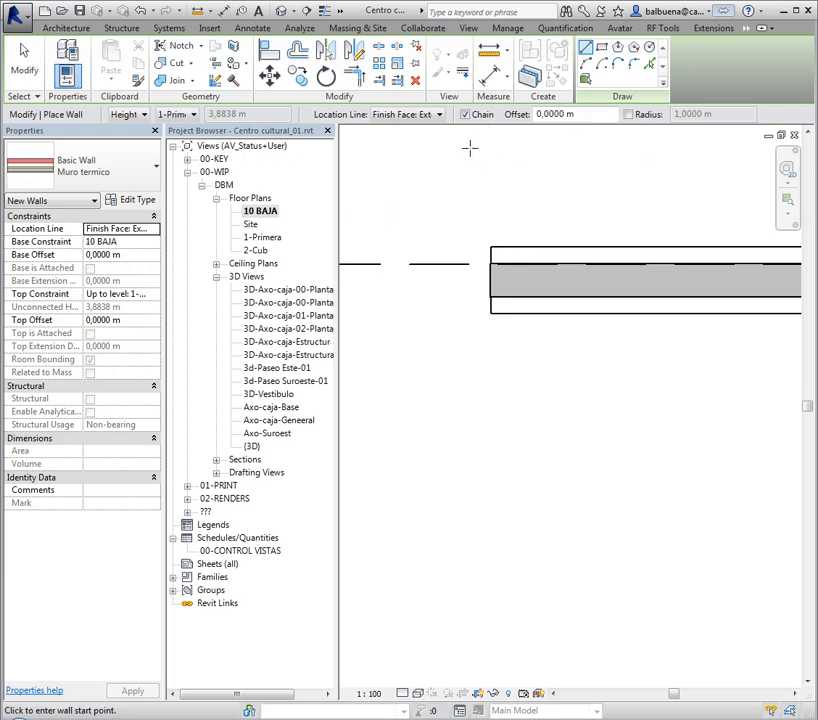
click(437, 115)
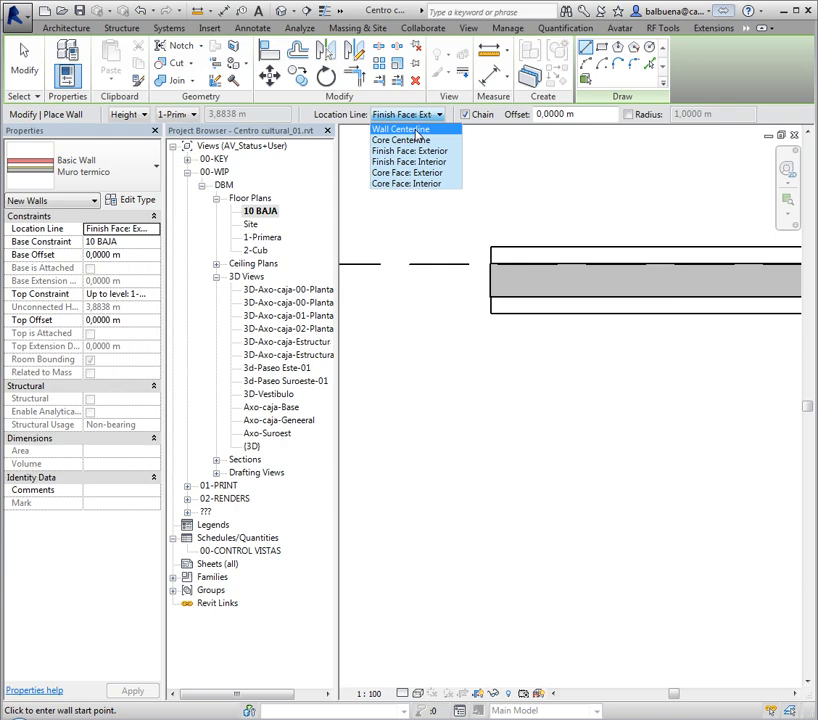
click(417, 130)
scroll(468, 432, down, 2)
middle_drag(510, 431, 643, 431)
click(575, 320)
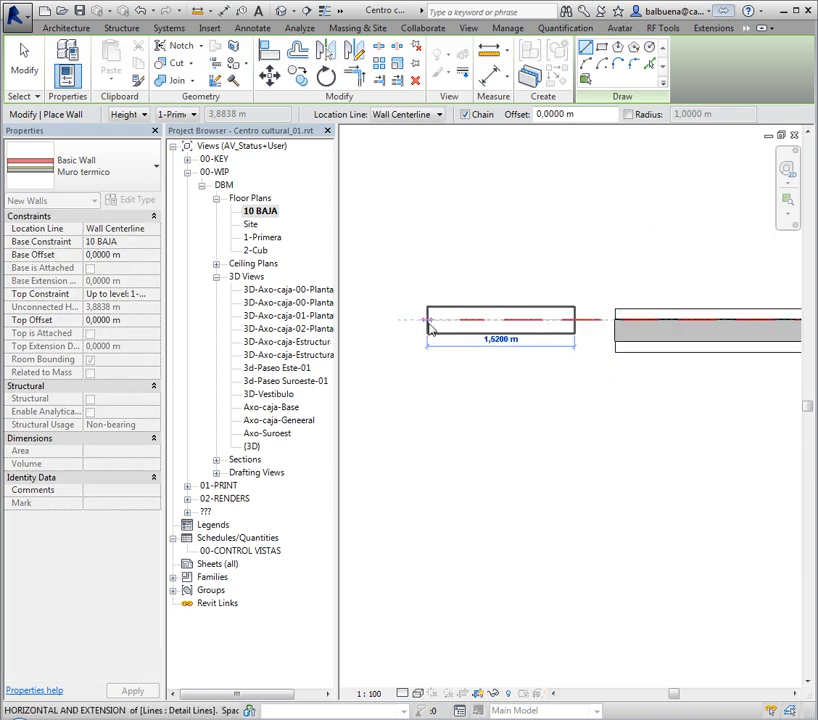
click(429, 329)
key(Escape)
key(Escape)
Change the short centerline wall's type to Partn - 120 - 1Hr
scroll(590, 343, up, 2)
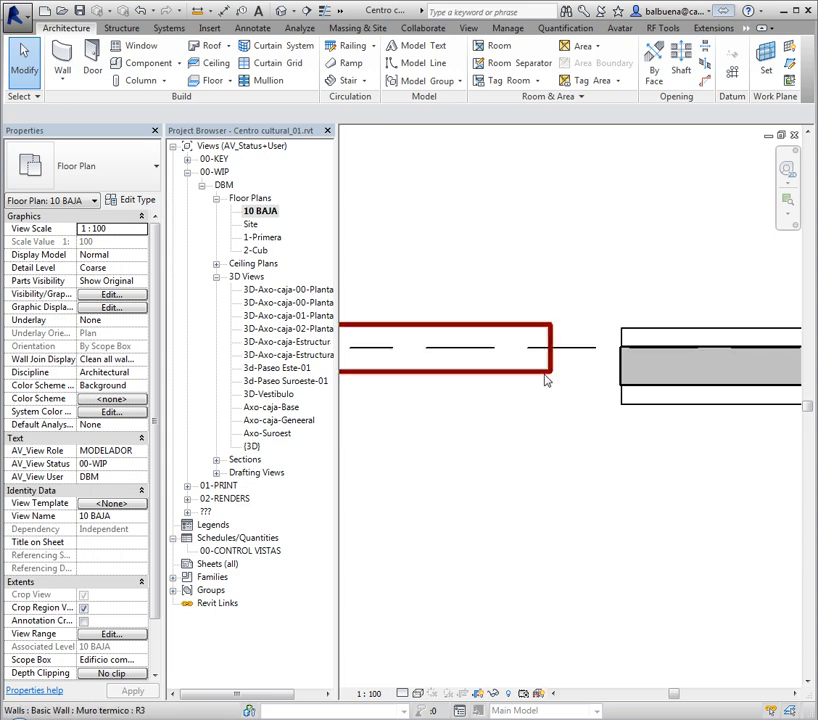
click(551, 374)
click(126, 168)
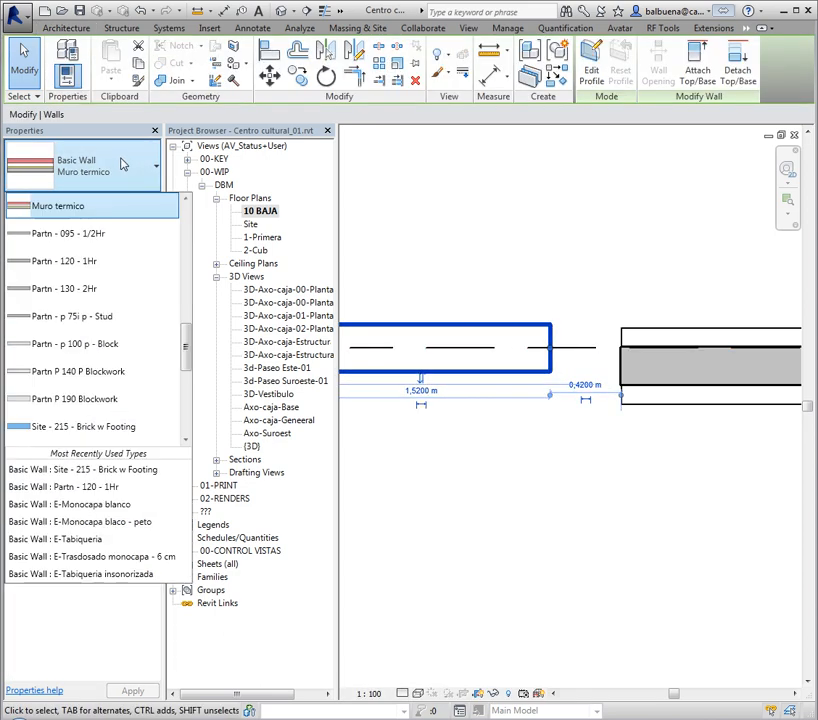
click(55, 270)
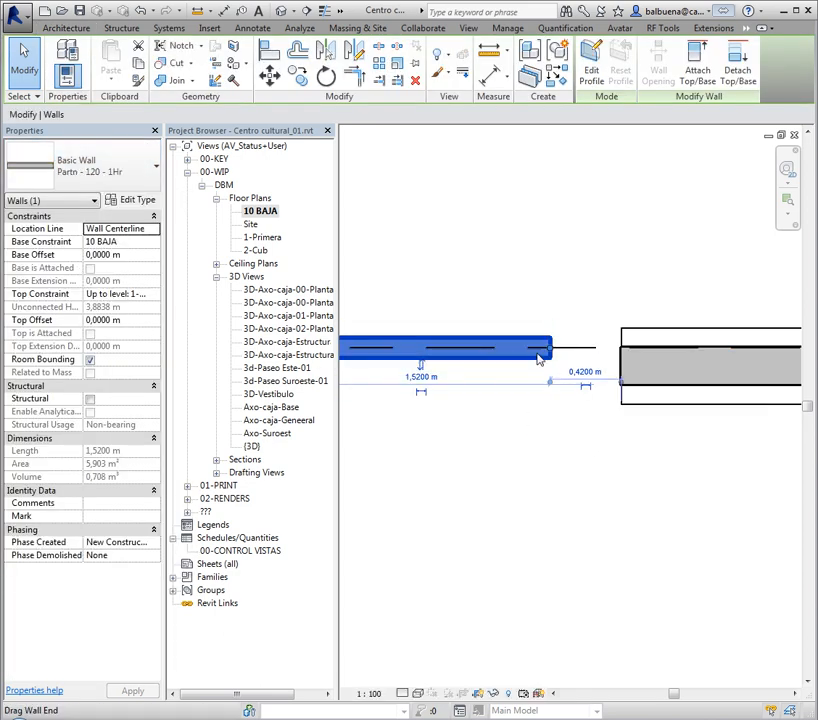
Change the short centerline wall's type to Fnd 440 Trench Blockwk and deselect it
click(97, 160)
scroll(82, 314, up, 5)
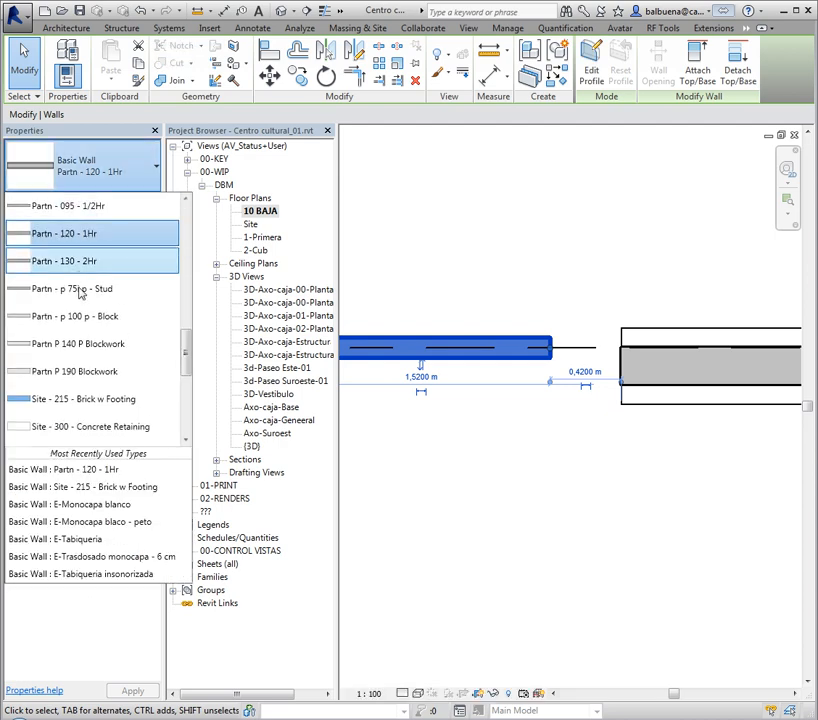
click(60, 210)
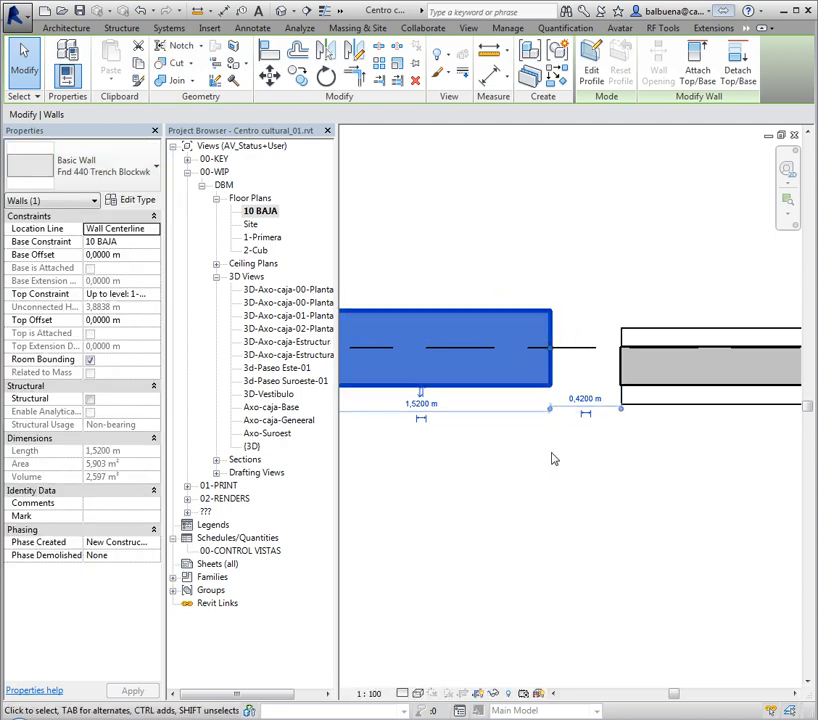
click(559, 360)
scroll(570, 412, down, 2)
scroll(600, 416, down, 3)
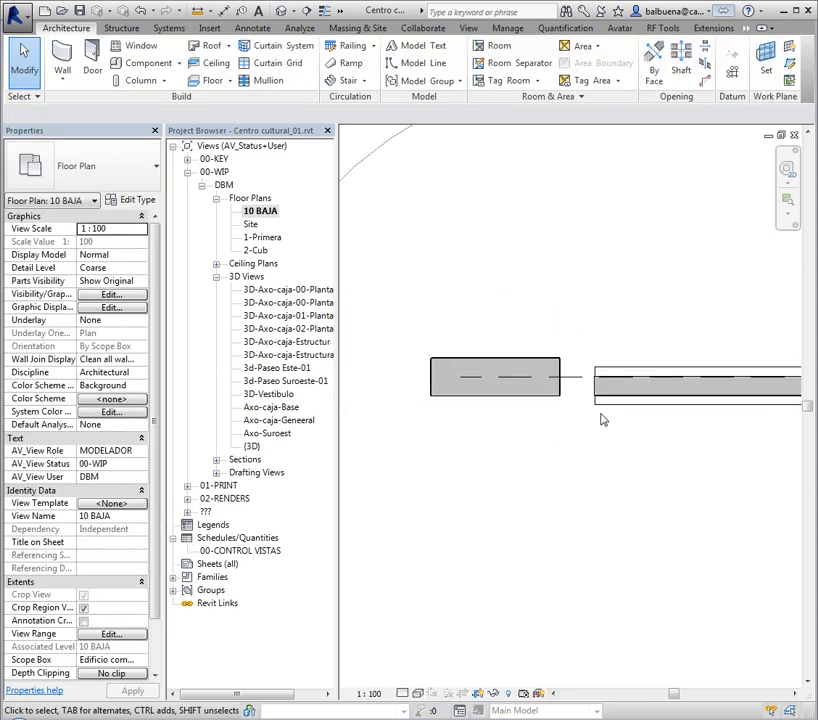
Draw a horizontal Muro termico wall about 3.5 m long below the existing walls, with Chain on and location line Wall Centerline
middle_drag(593, 418, 521, 395)
scroll(521, 395, up, 1)
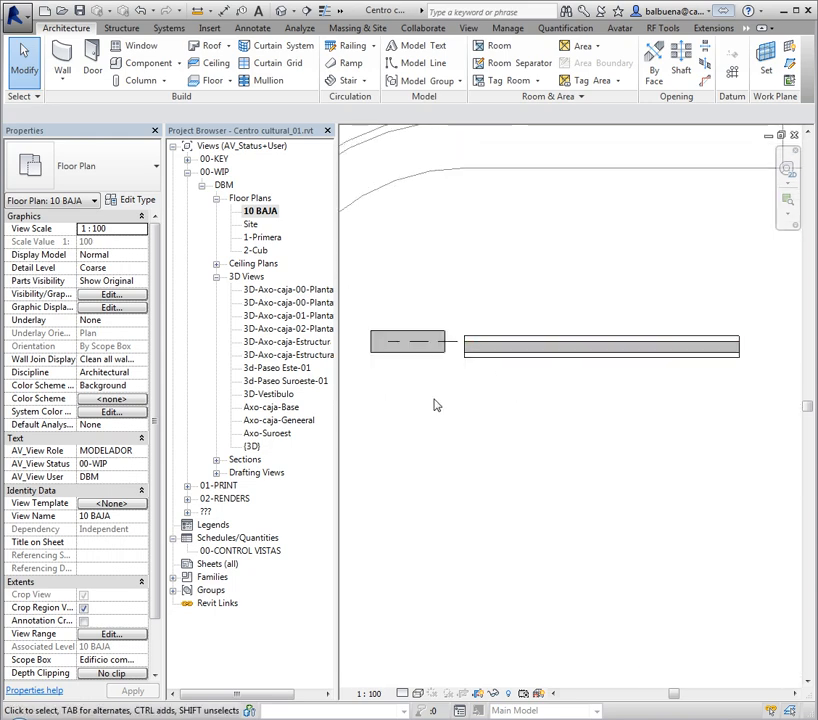
key(w)
key(a)
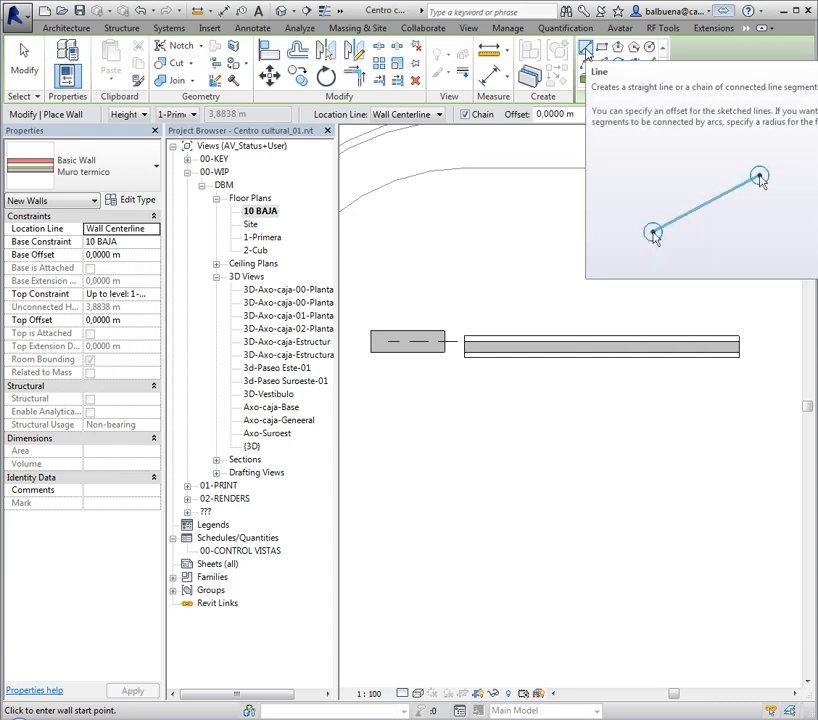
click(460, 440)
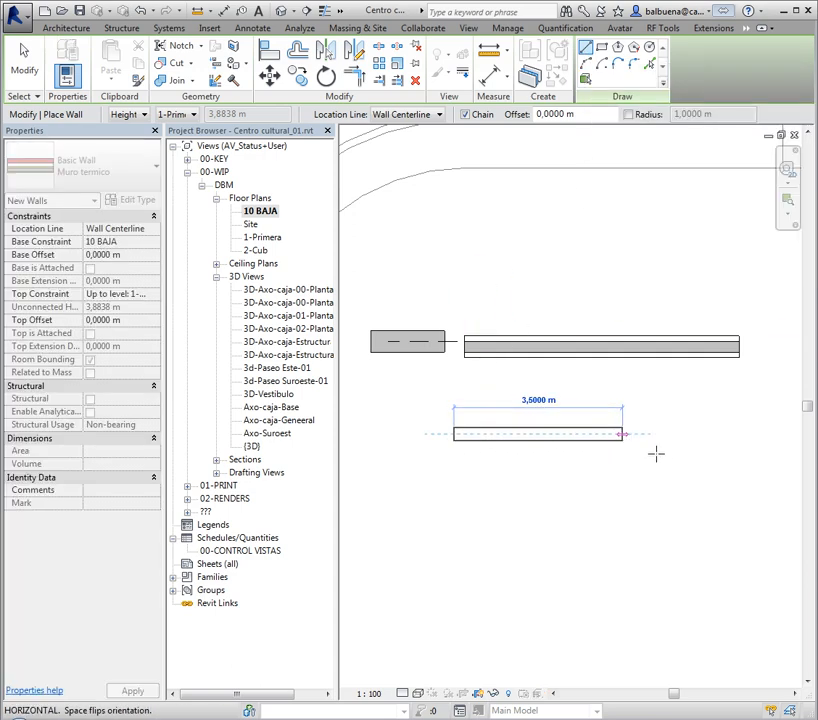
click(622, 437)
Continue the chain with six more straight wall segments around an open polygon, ending with a 3.0 m segment, and finish the command
middle_drag(707, 493, 634, 340)
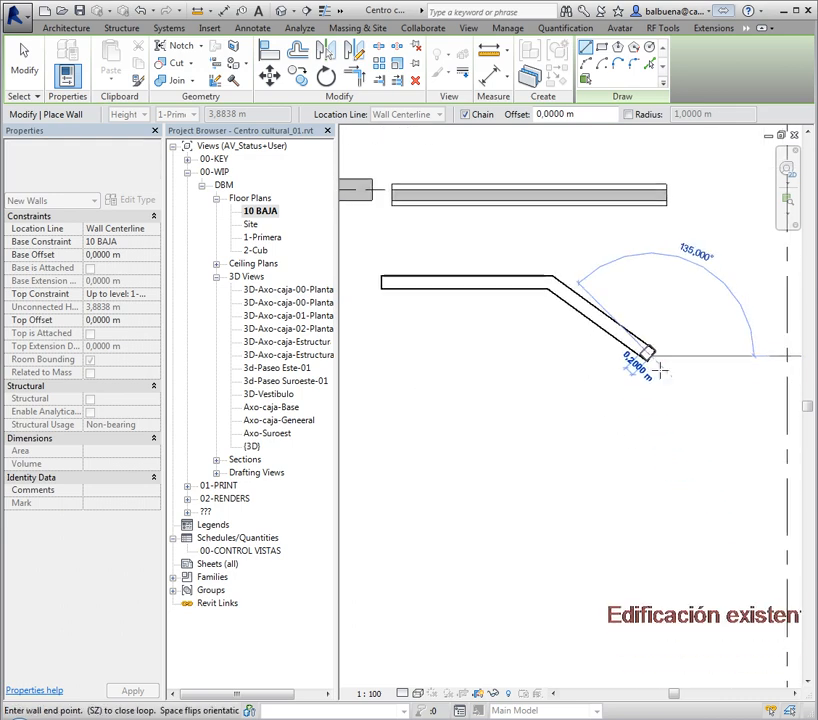
click(652, 355)
click(652, 480)
click(576, 590)
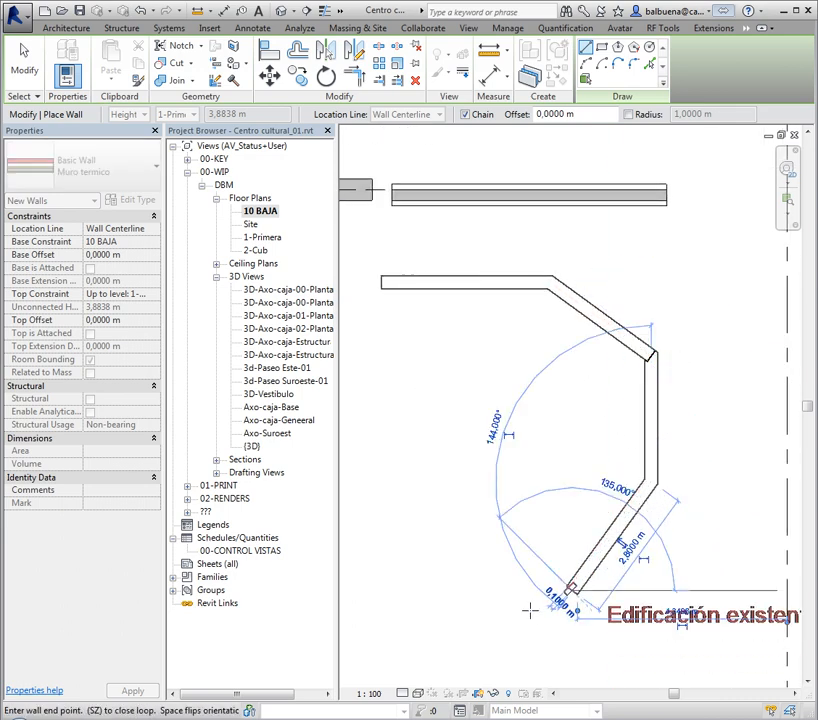
click(390, 592)
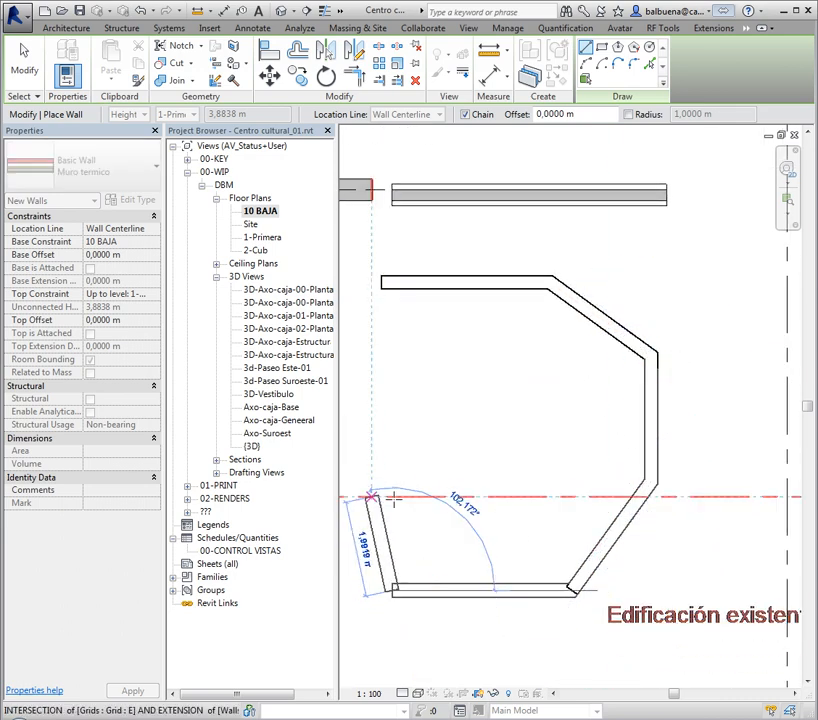
middle_drag(392, 495, 488, 488)
click(390, 418)
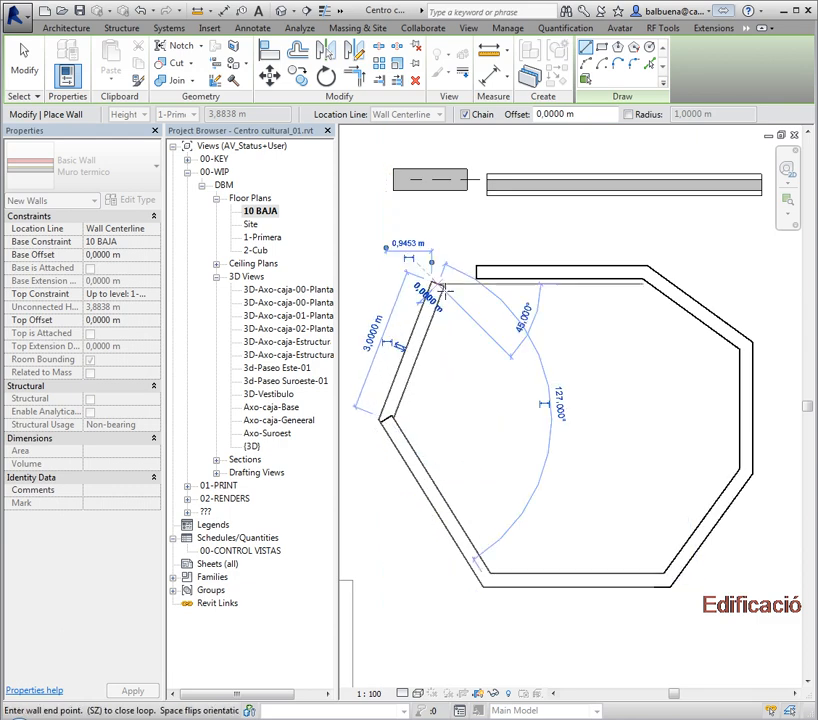
click(436, 284)
key(Escape)
key(Escape)
Create walls similar to the 3.5 m wall as a three-segment chain inside the polygon, starting with a horizontal segment about 2.2 m long
click(582, 267)
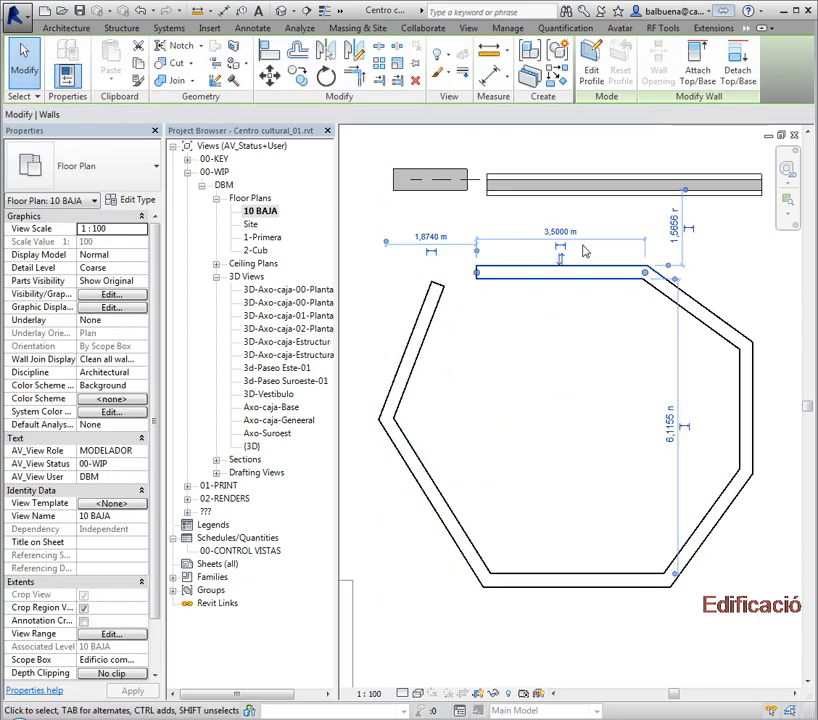
click(580, 262)
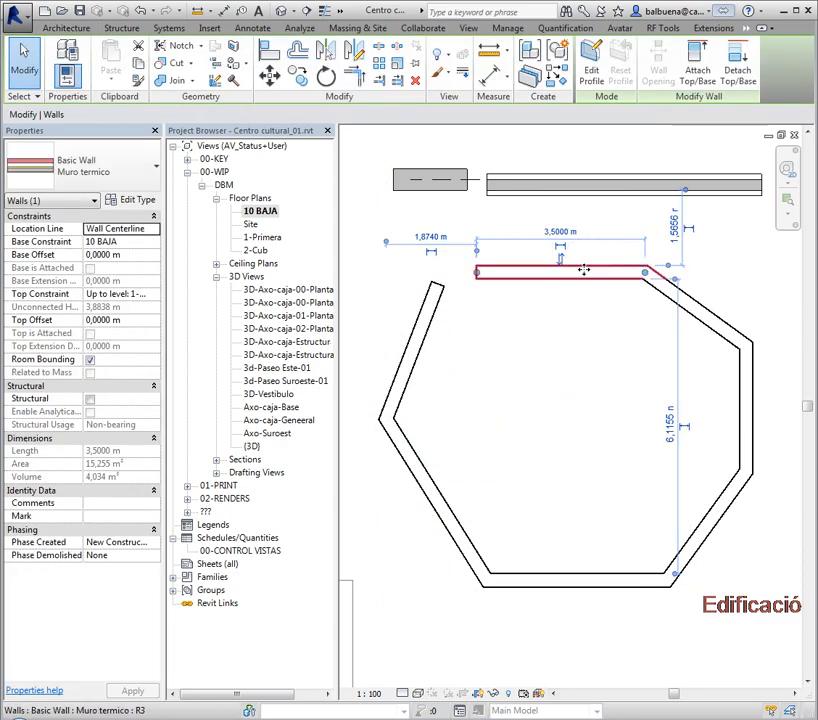
click(577, 263)
right_click(579, 267)
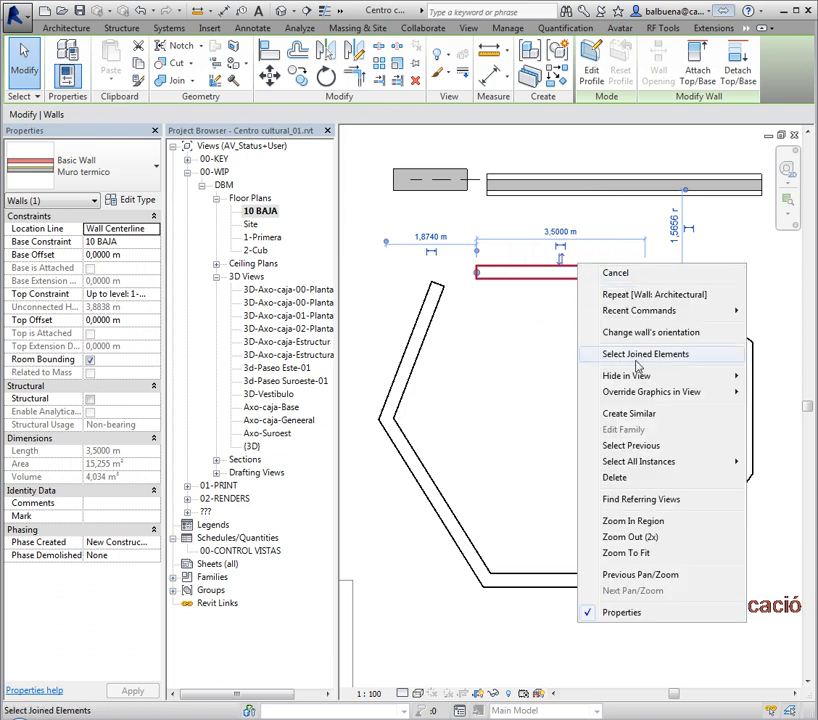
click(632, 414)
click(633, 337)
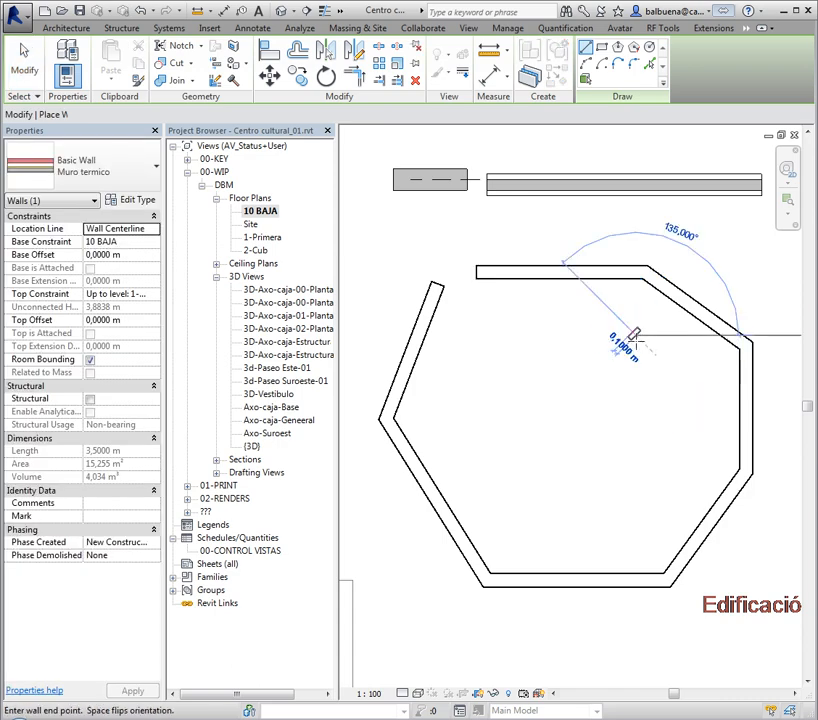
click(530, 337)
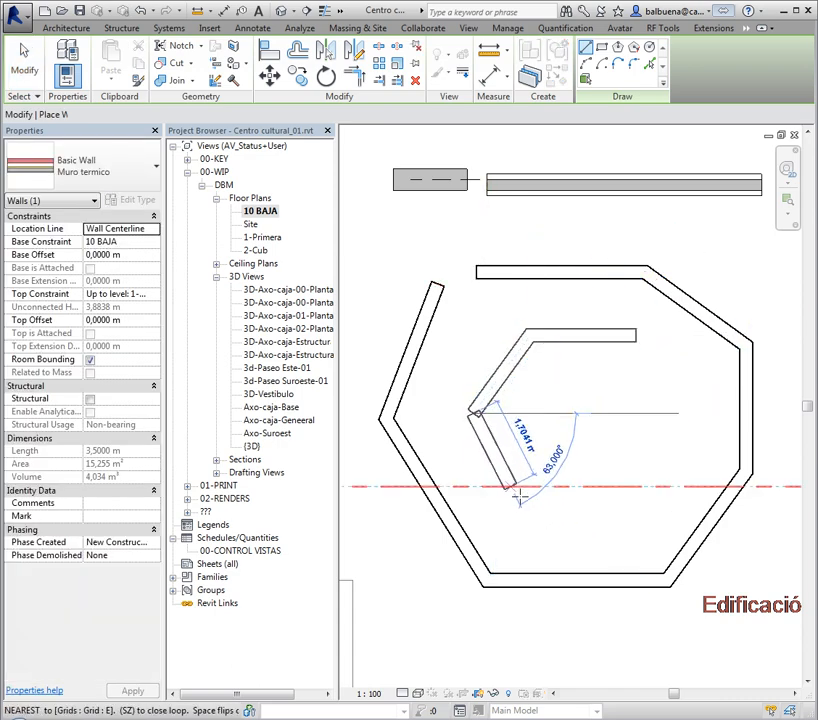
click(510, 486)
key(Escape)
key(Escape)
Try to delete the three inner walls with one area selection and undo the deletion
click(584, 336)
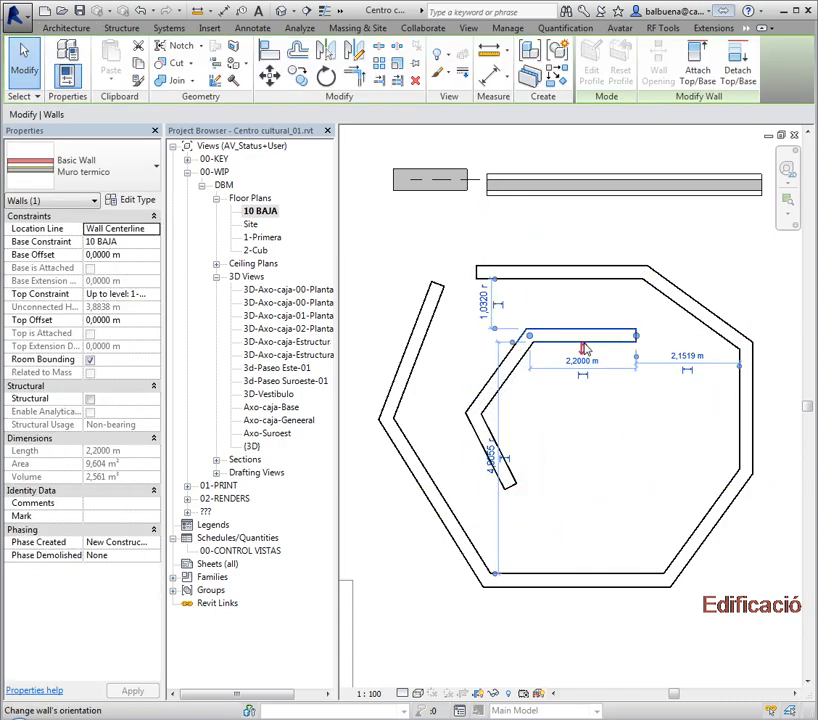
click(584, 348)
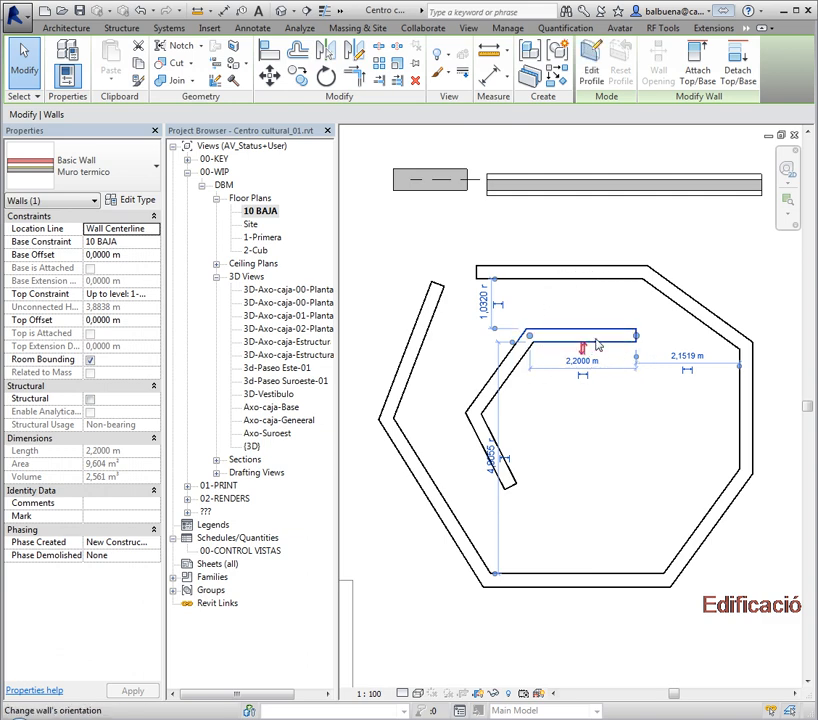
drag(643, 332, 477, 438)
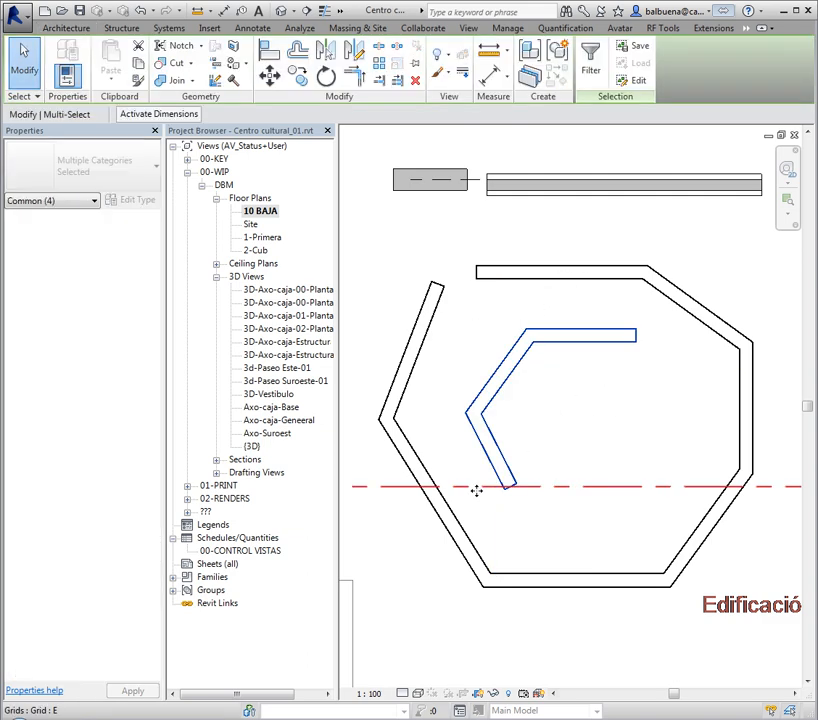
key(Delete)
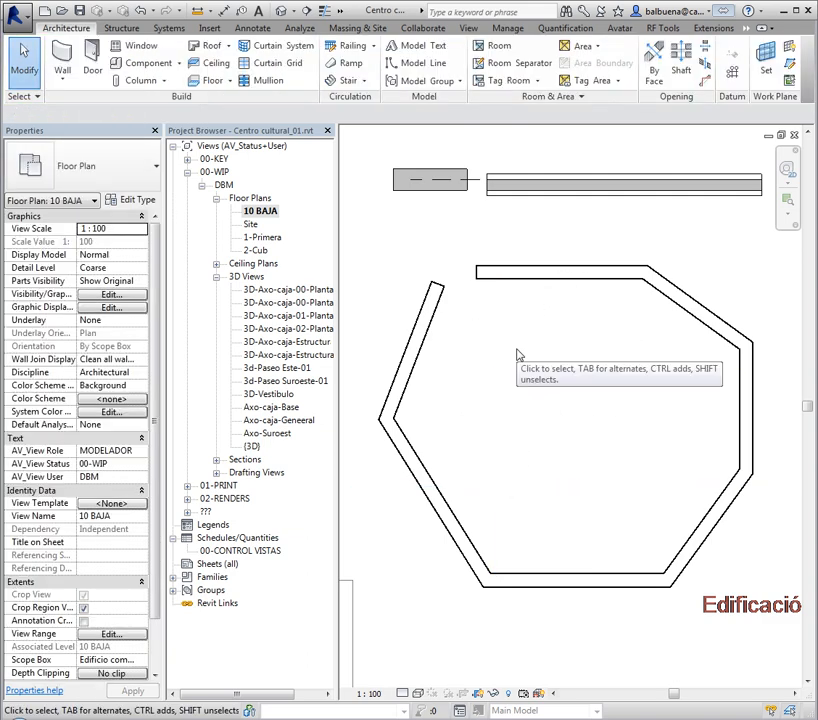
scroll(518, 354, down, 8)
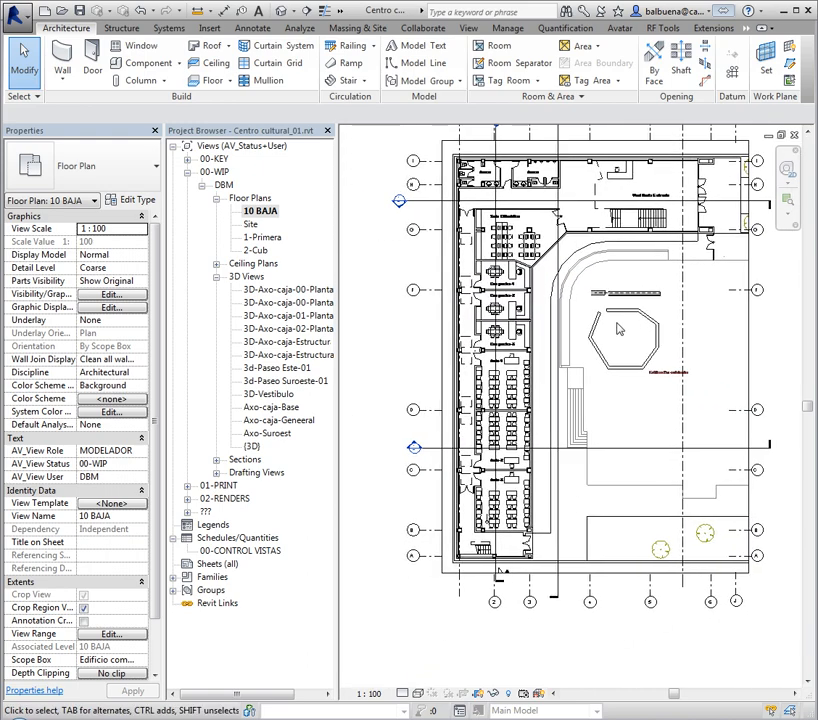
scroll(618, 328, up, 10)
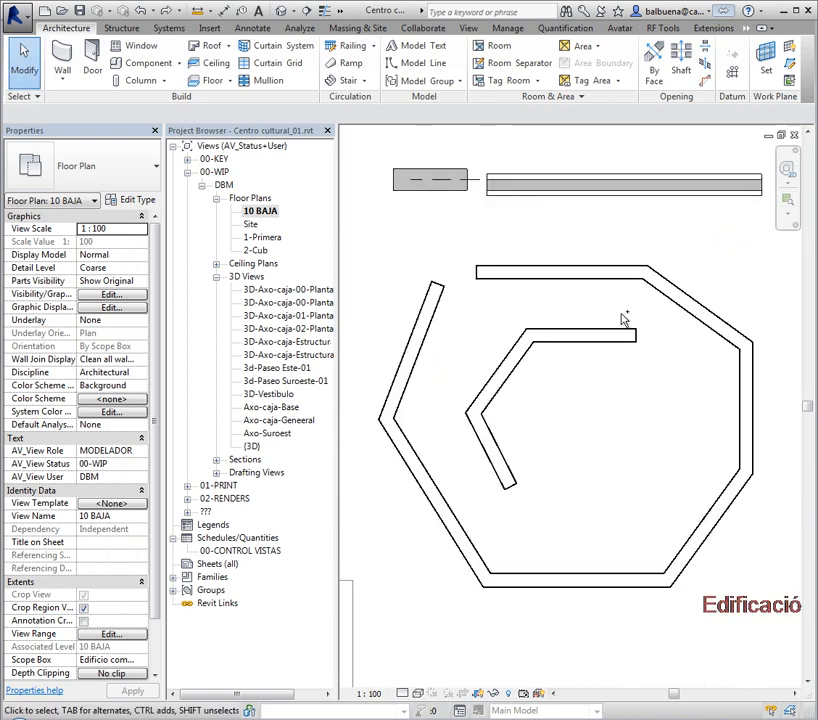
key(ctrl+z)
Delete the inner wall chain and the outer polygon walls, selecting each as a whole chain of connected walls
key(Tab)
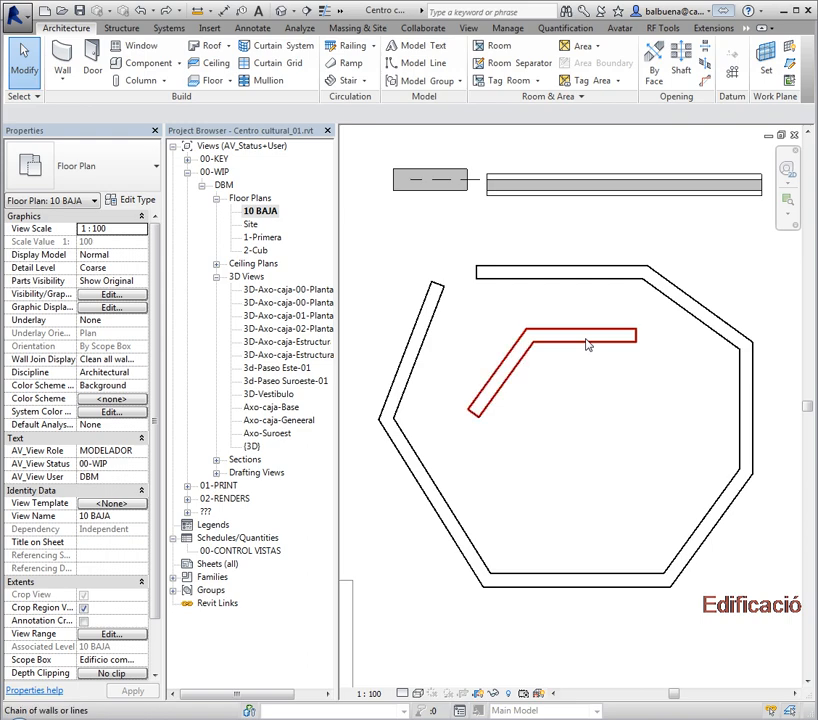
click(586, 341)
key(Delete)
key(Tab)
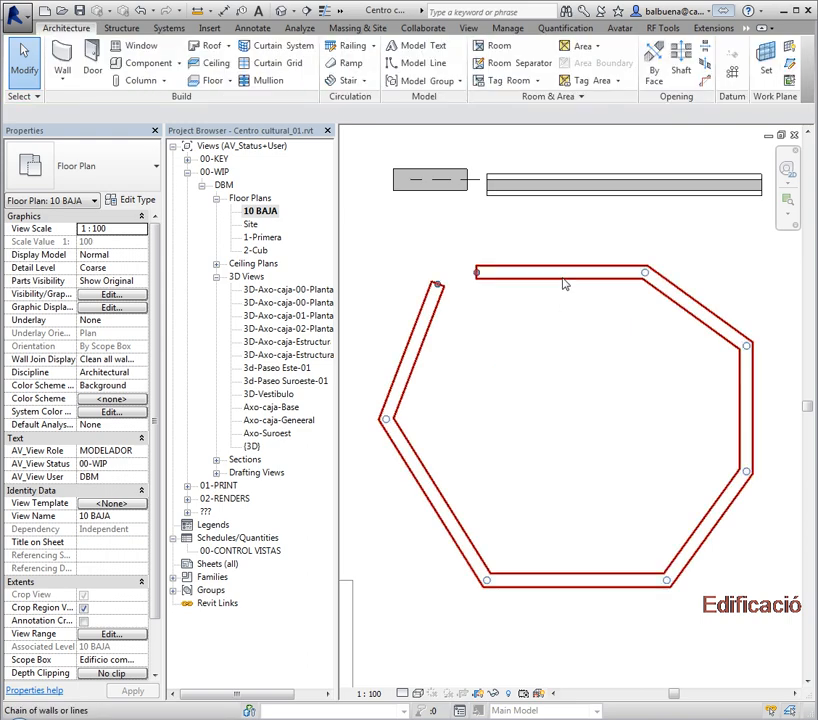
click(565, 285)
key(Delete)
Delete the short 1.52 m wall and the long brick wall that lie over the dashed detail line
scroll(557, 305, down, 1)
click(463, 206)
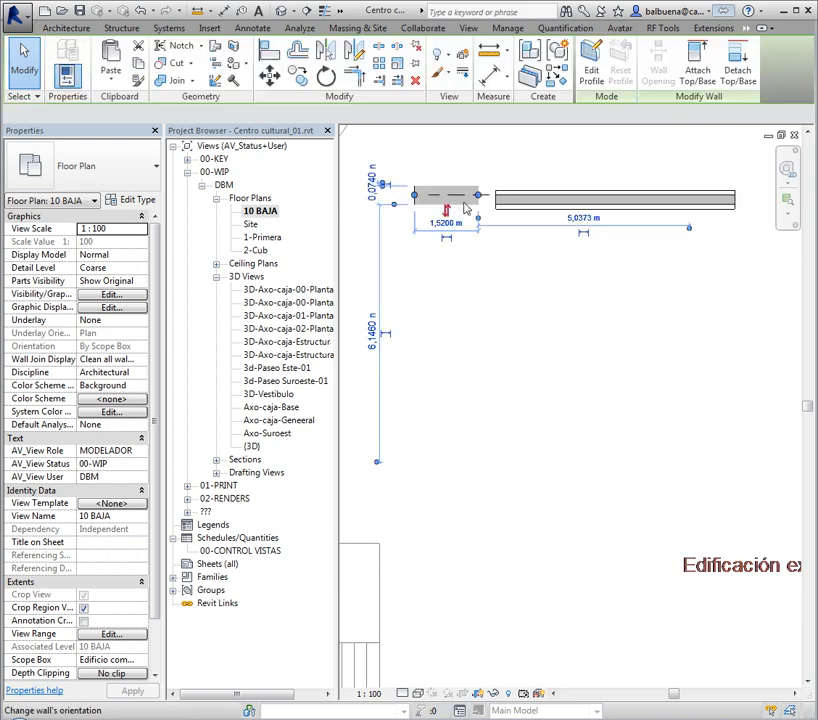
key(Delete)
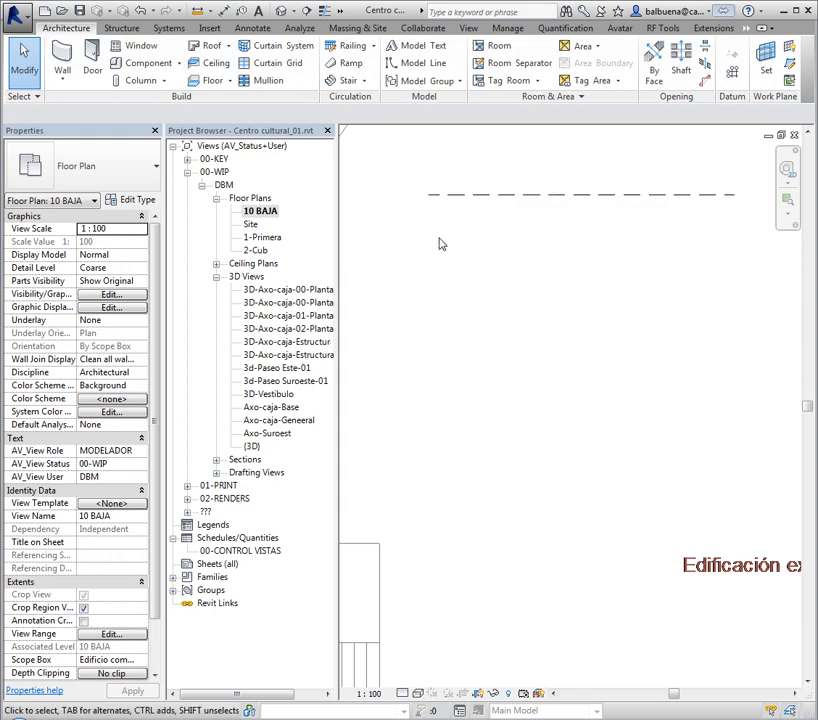
With Chain off, draw three separate Muro termico walls below the dashed line: a horizontal one about 2.2 m and two diagonals, the last about 2.9 m
click(62, 55)
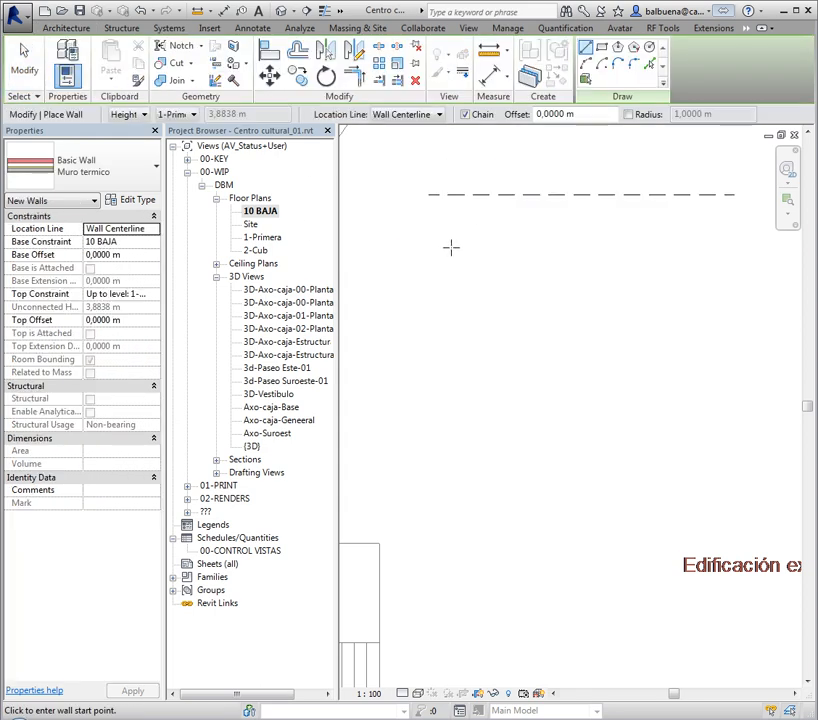
middle_drag(534, 282, 494, 260)
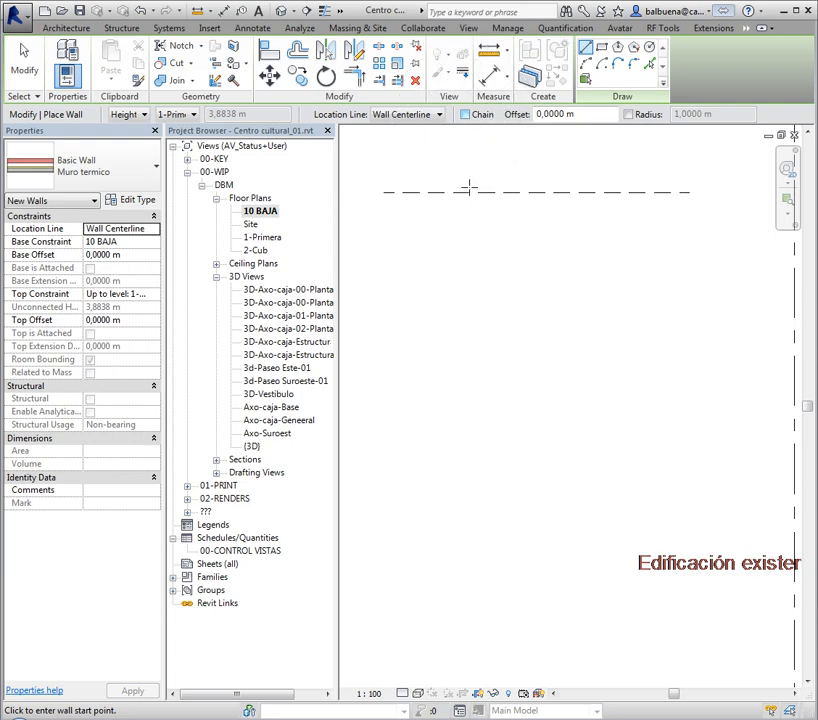
click(432, 281)
click(524, 282)
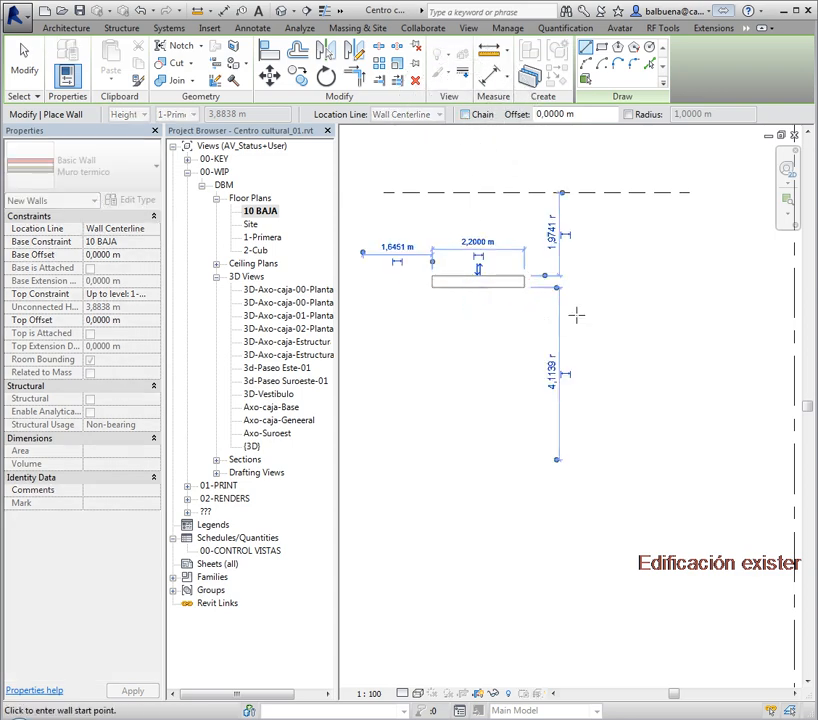
click(631, 287)
click(697, 368)
click(653, 422)
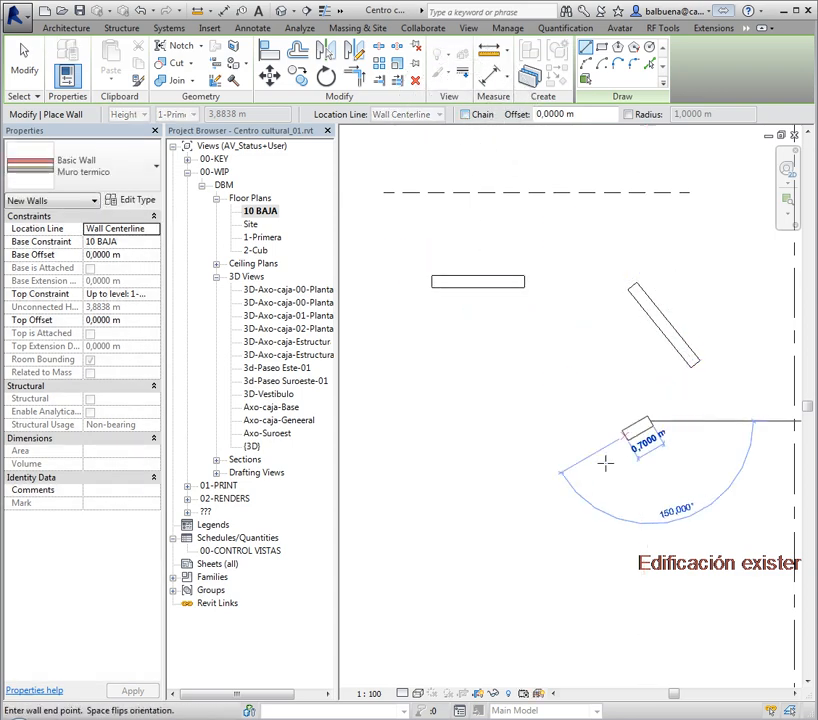
click(558, 497)
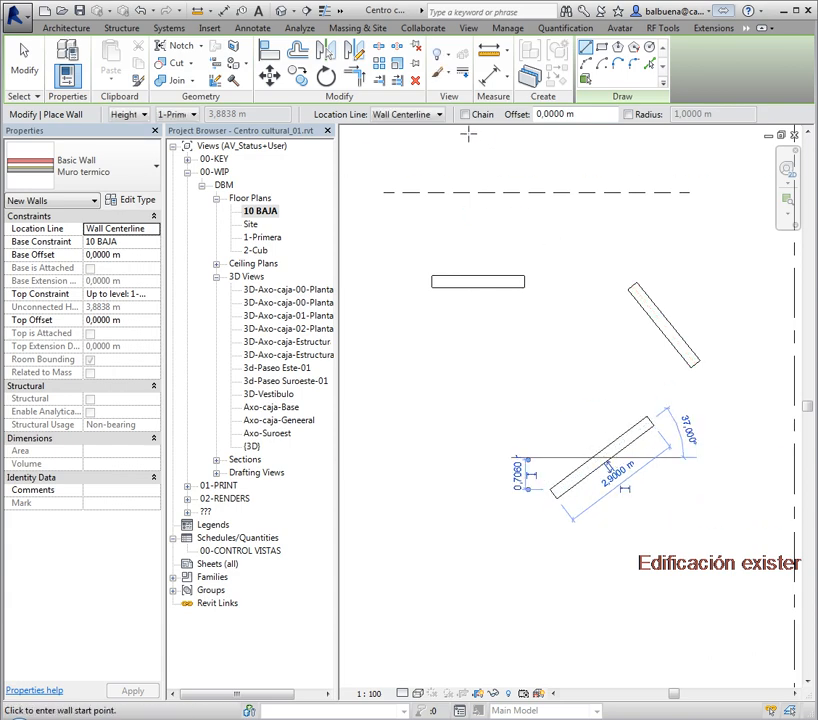
With Chain on, draw three connected walls: a diagonal of about 2.8 m followed by two upward segments of about 3.0 m each
click(463, 628)
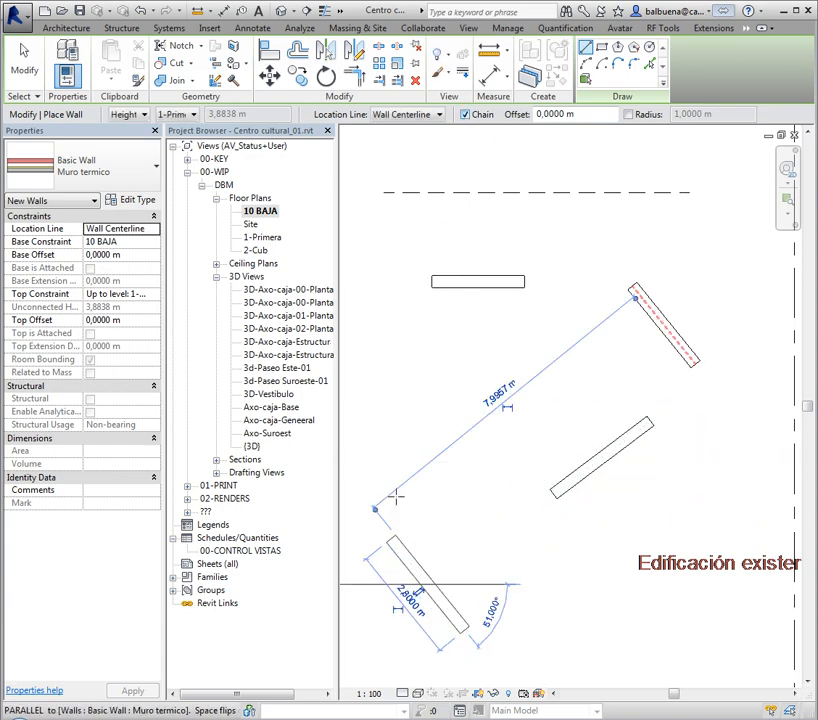
click(390, 540)
click(386, 290)
key(Escape)
key(Escape)
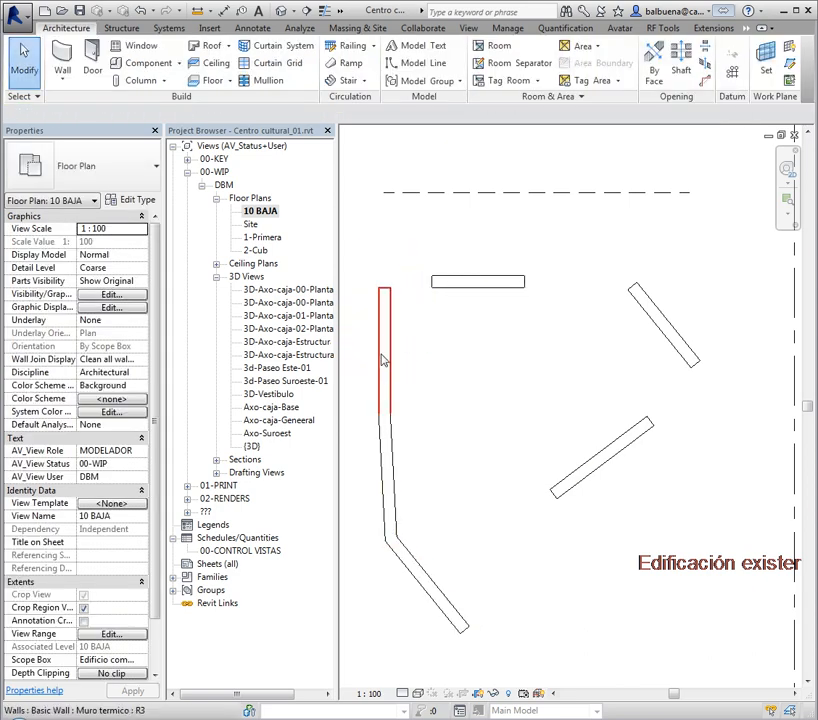
Check the uppermost wall of the connected chain as an individual element and switch the floor plan to a visual style with solid faces
click(384, 360)
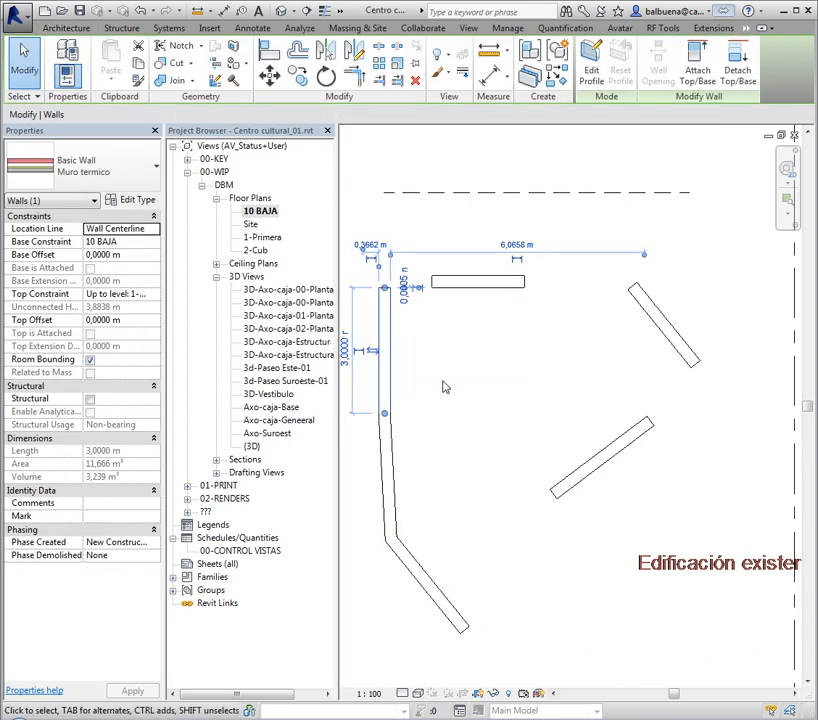
click(442, 385)
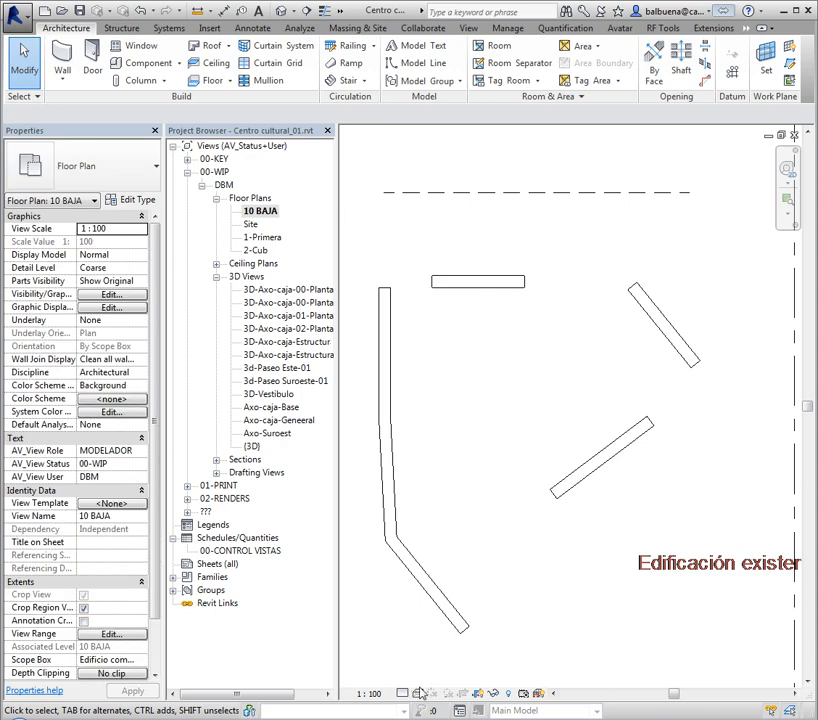
click(419, 693)
click(460, 685)
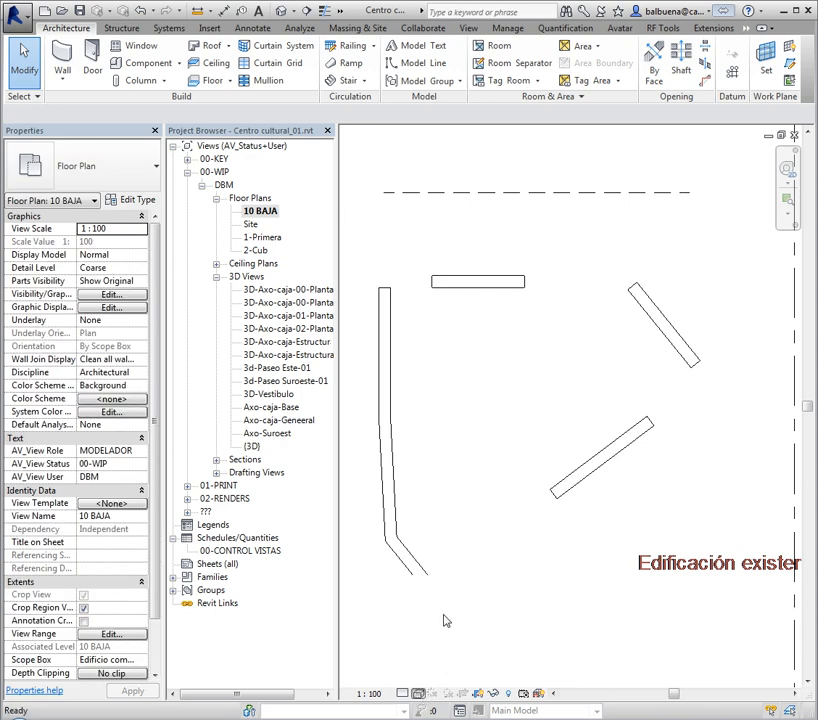
Select the connected chain's wall segments one at a time to examine them as individual walls
click(390, 387)
click(392, 446)
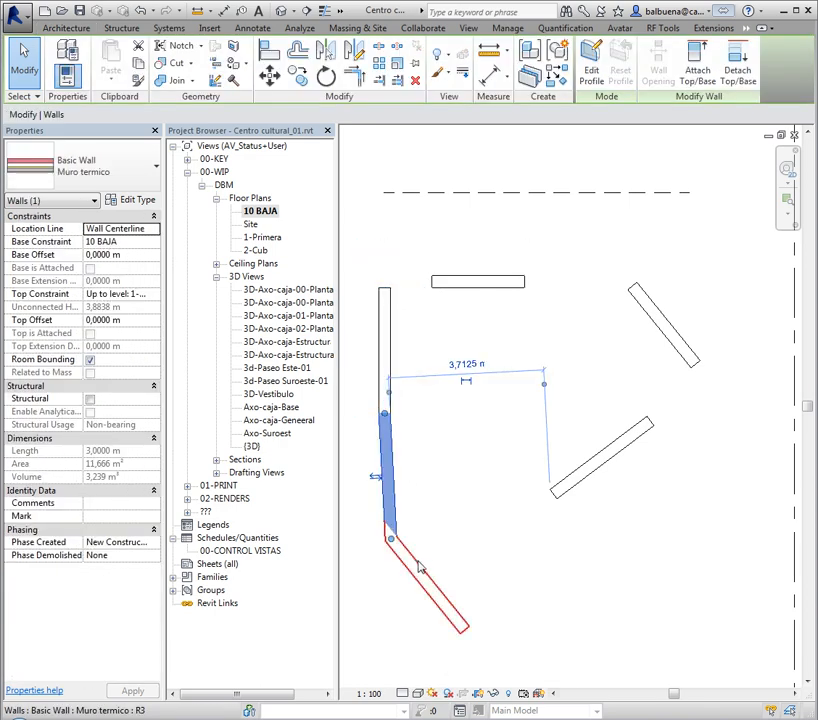
click(418, 578)
click(416, 533)
click(418, 568)
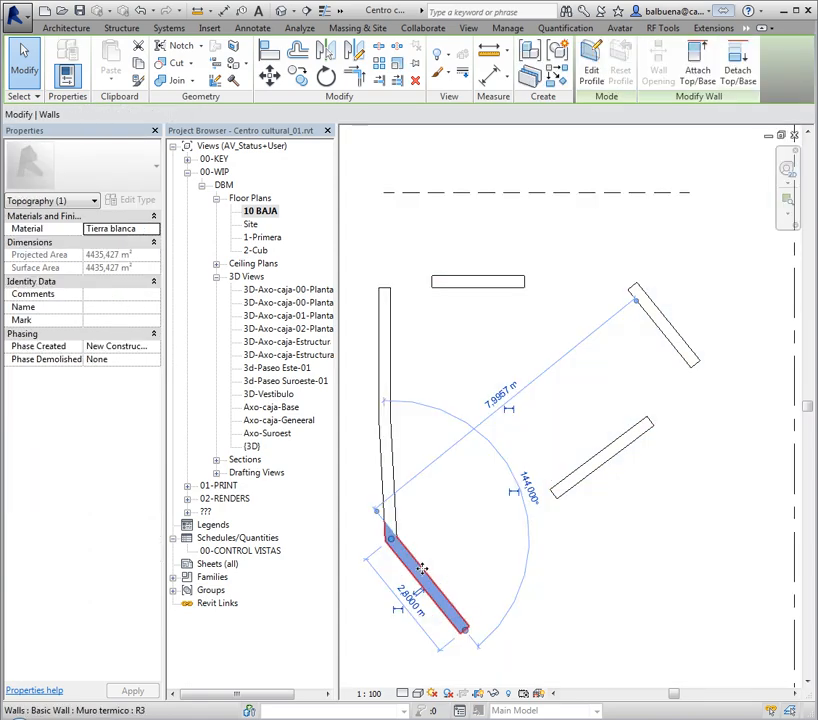
key(Escape)
click(416, 569)
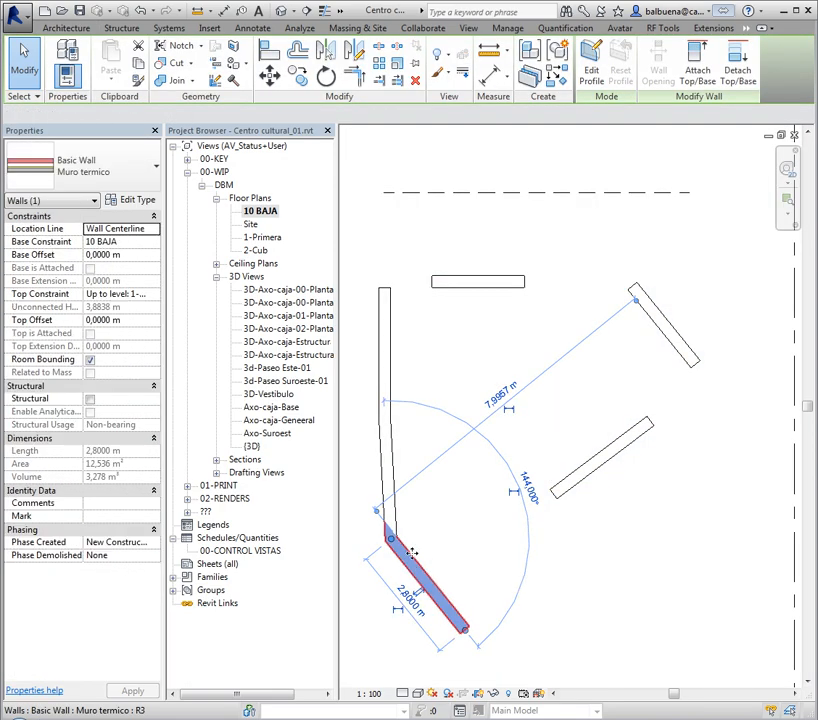
Delete the three connected walls of the chain, leaving the separate walls and the dashed line
key(Escape)
click(385, 481)
key(Delete)
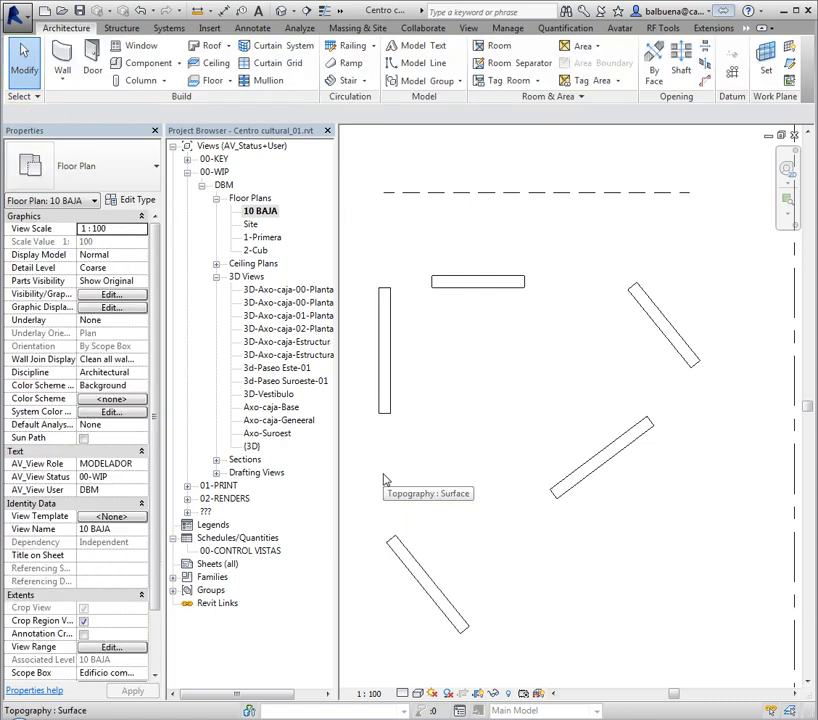
click(390, 404)
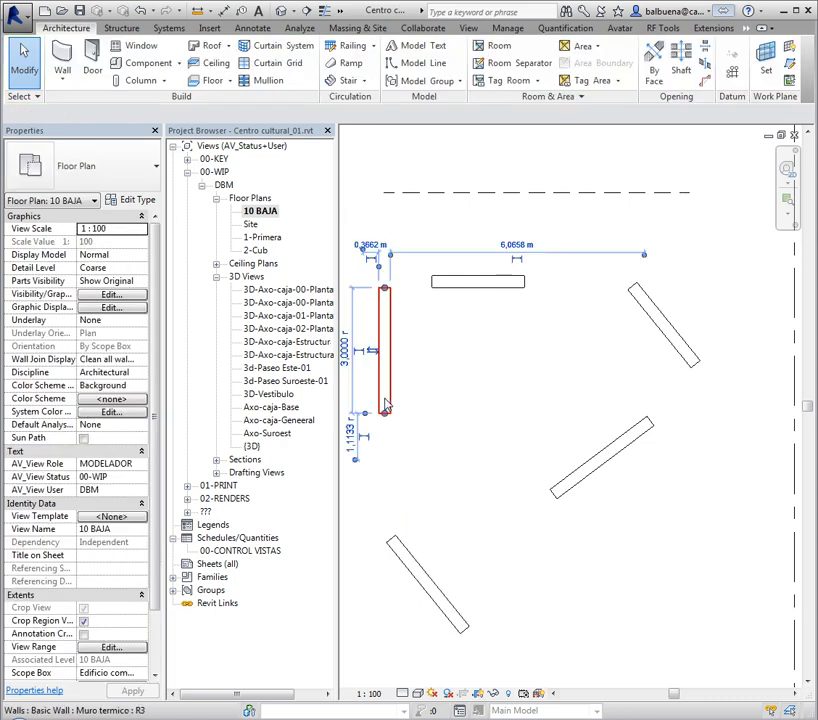
key(Delete)
click(429, 579)
key(Delete)
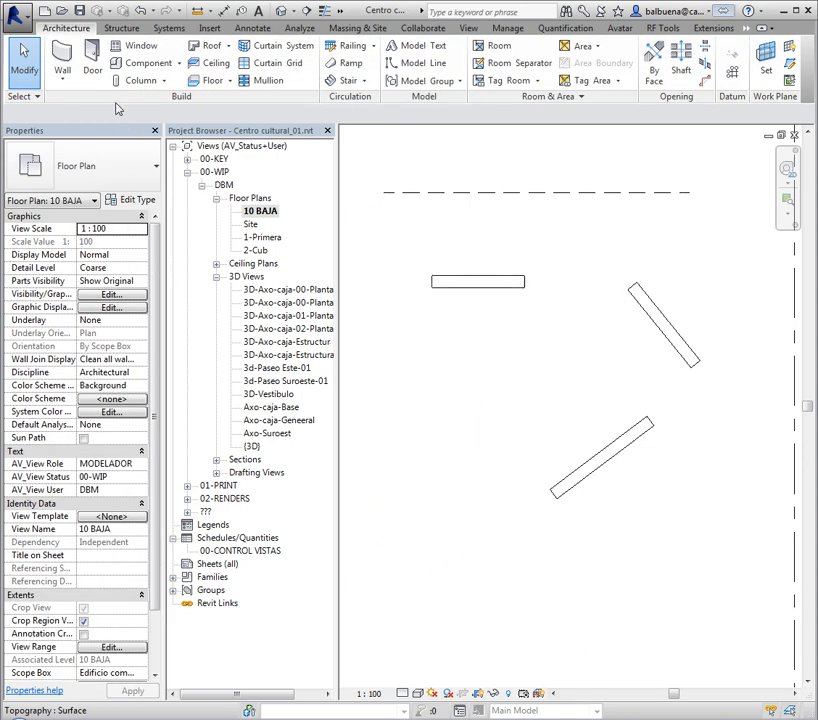
Draw a 7,3 m Muro termico wall along the full dashed line with a placement offset of 1 m
key(w)
key(a)
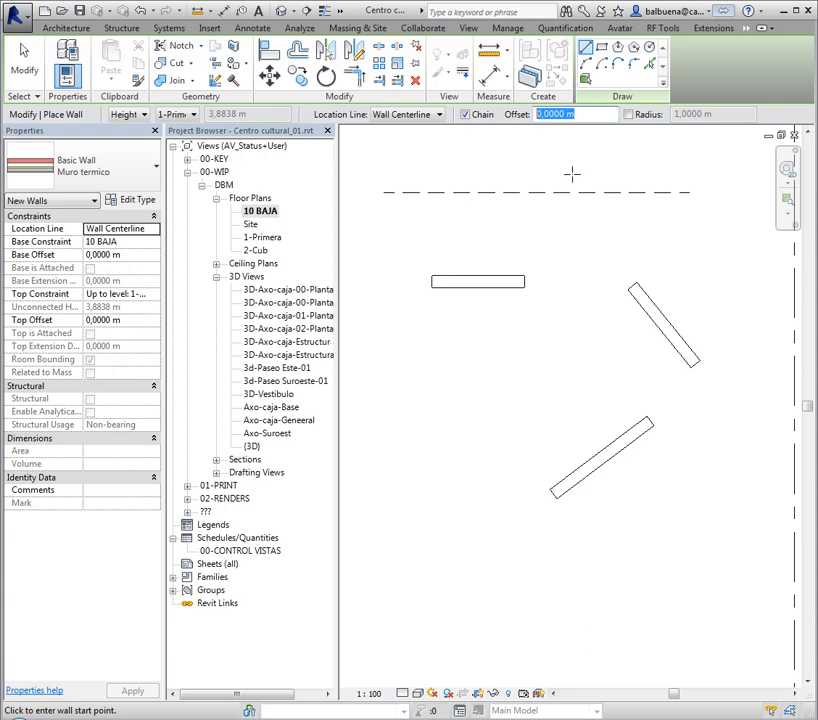
middle_drag(528, 192, 570, 296)
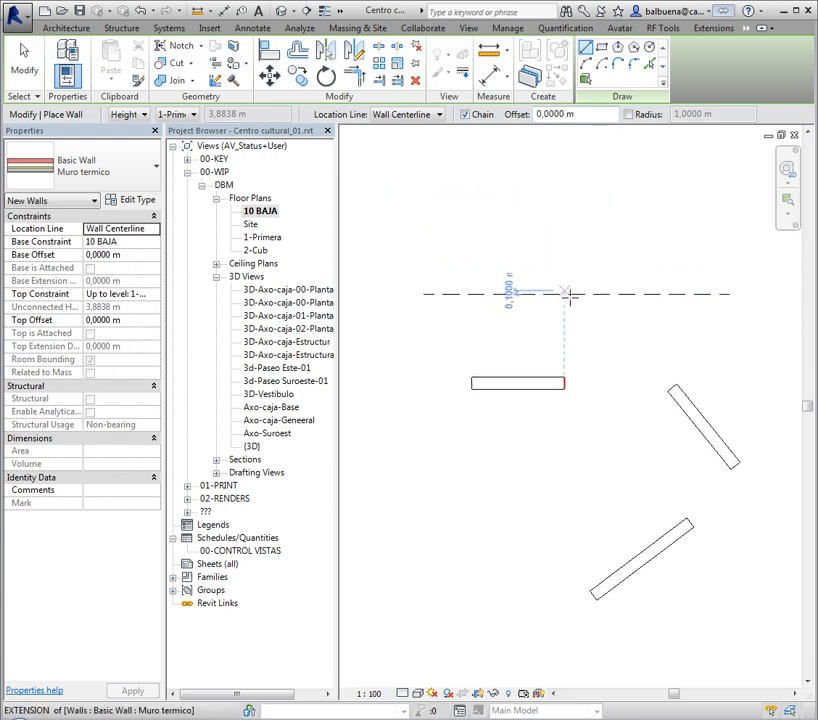
scroll(478, 285, up, 2)
scroll(494, 325, down, 2)
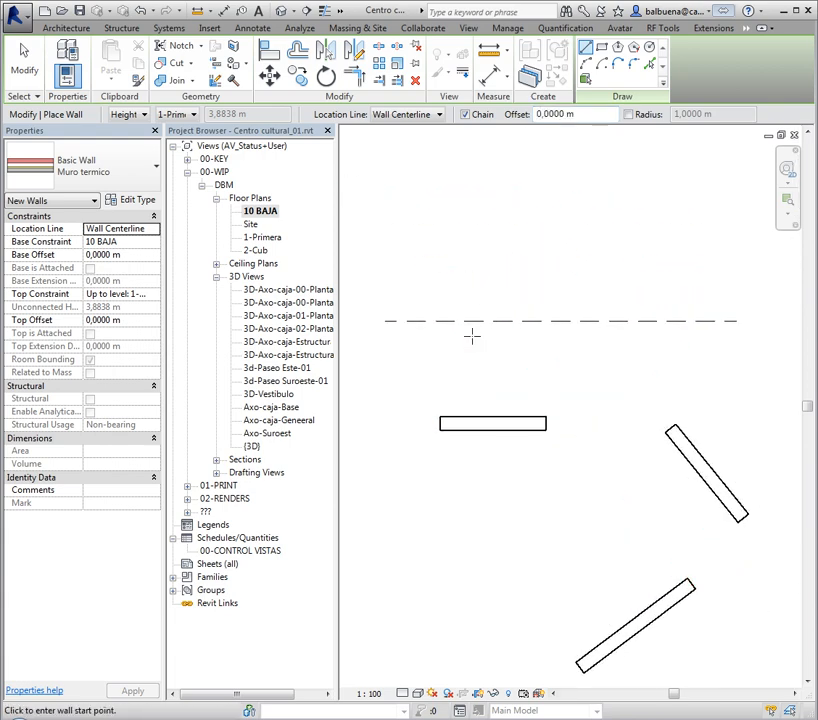
double_click(595, 115)
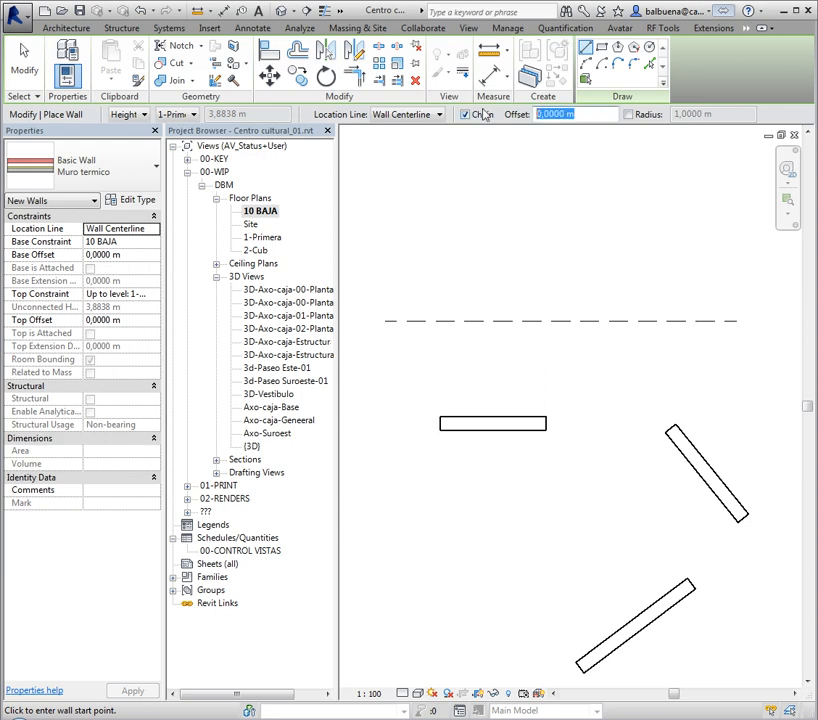
text(1)
click(385, 321)
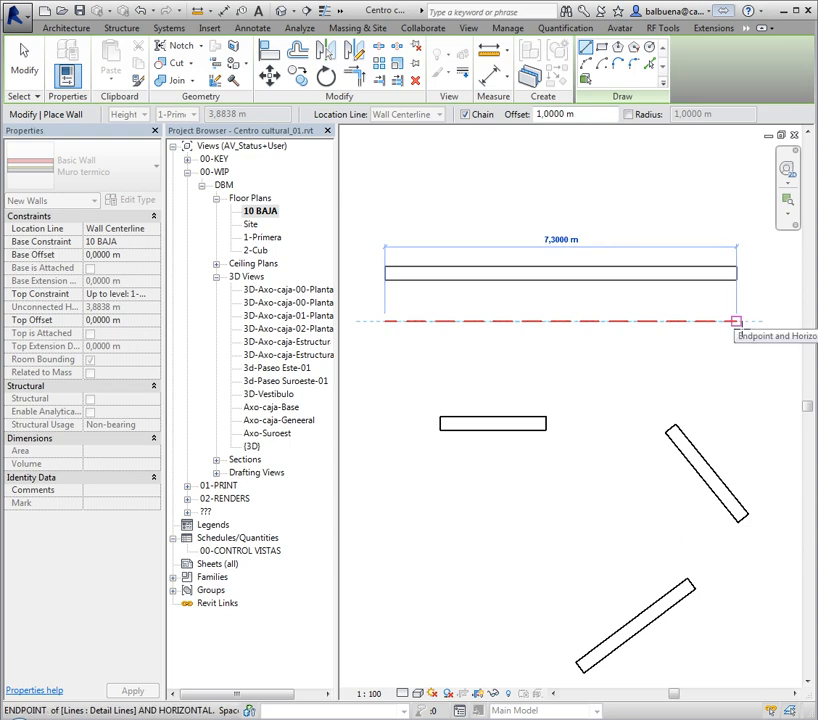
click(736, 321)
key(Escape)
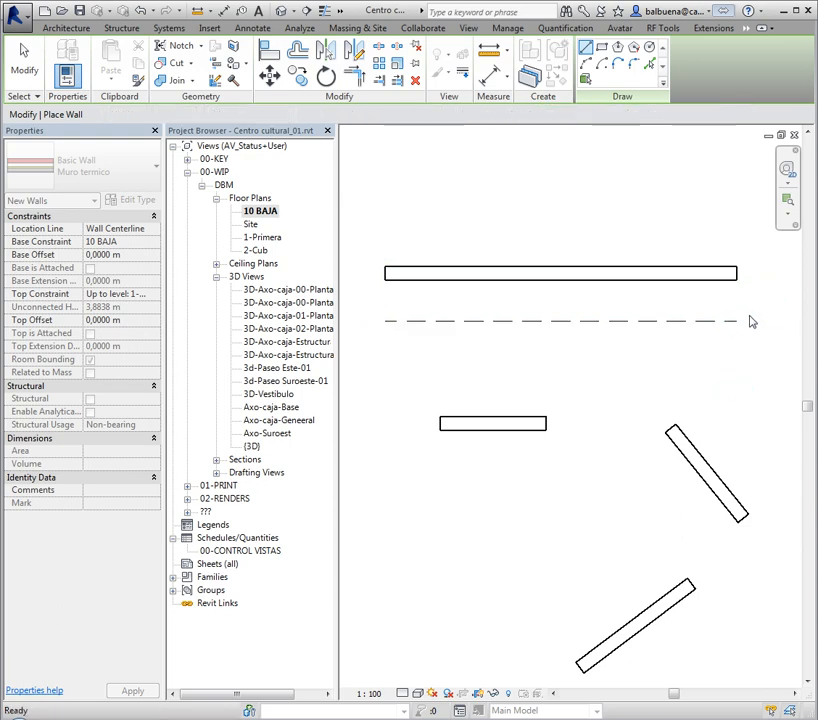
key(Escape)
Measure the distance from the offset wall to the dashed line at its near face, far face and centerline
click(730, 274)
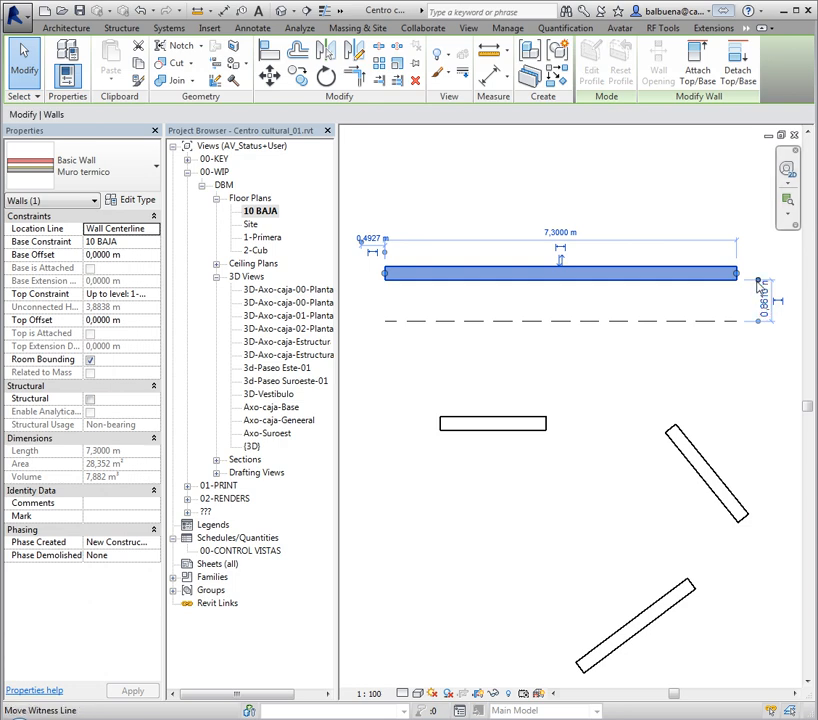
drag(758, 281, 734, 274)
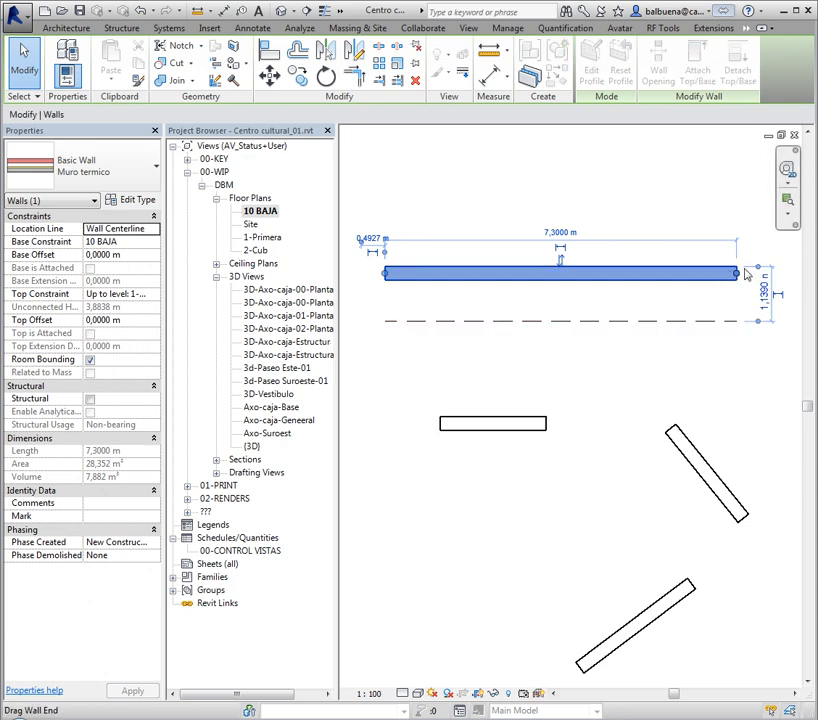
drag(758, 267, 730, 276)
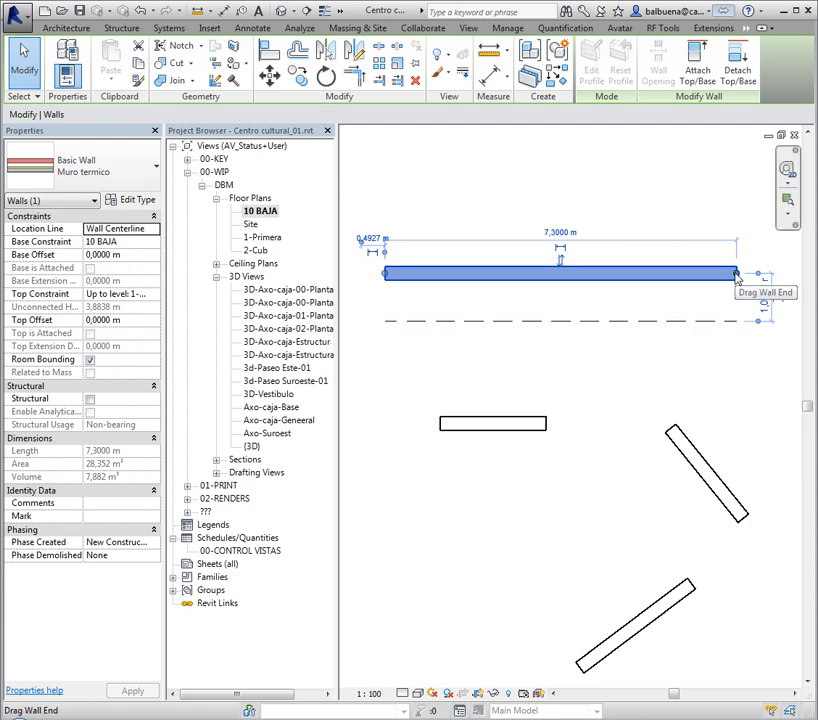
key(Escape)
click(676, 281)
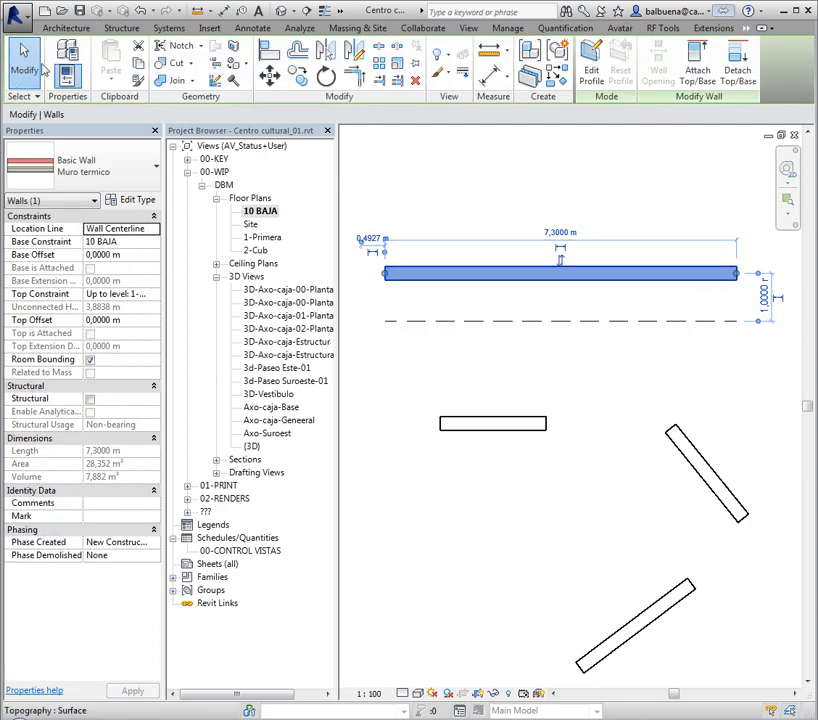
Reset the wall placement offset to 0 m without drawing a wall
click(26, 62)
click(68, 56)
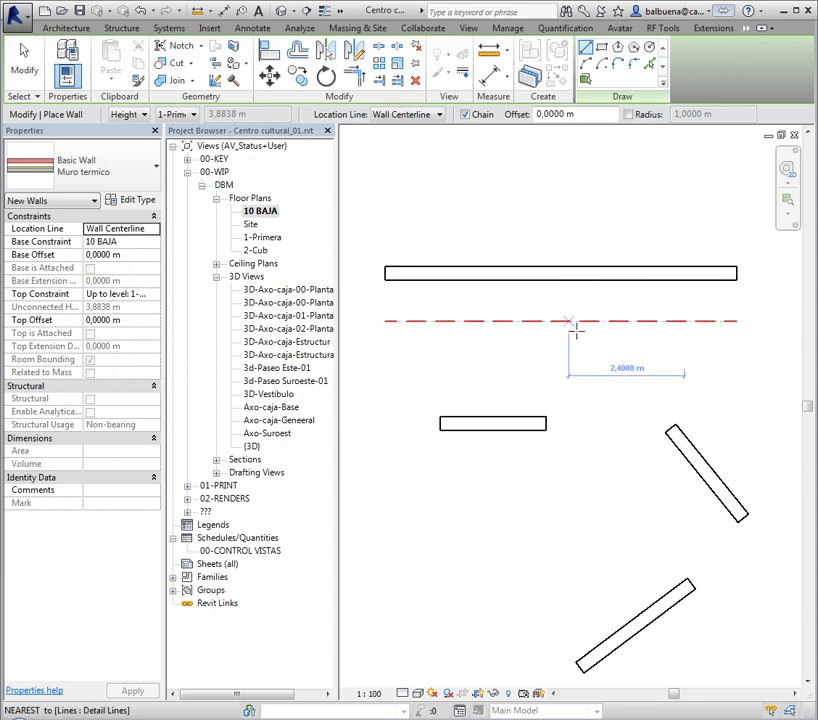
key(Escape)
key(Escape)
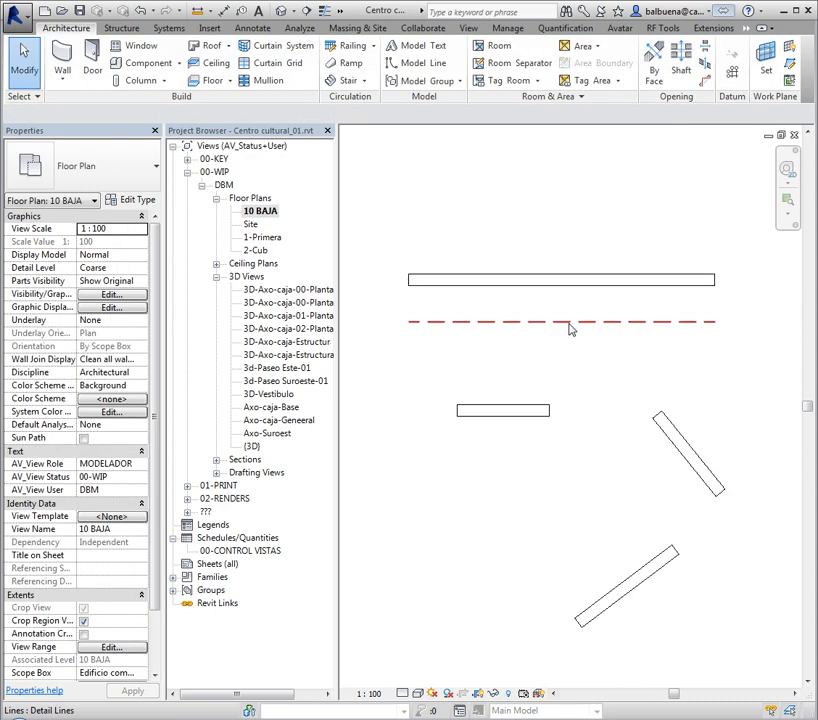
Delete all the practice walls together with the dashed line from the floor plan
middle_drag(570, 329, 575, 283)
scroll(587, 277, down, 1)
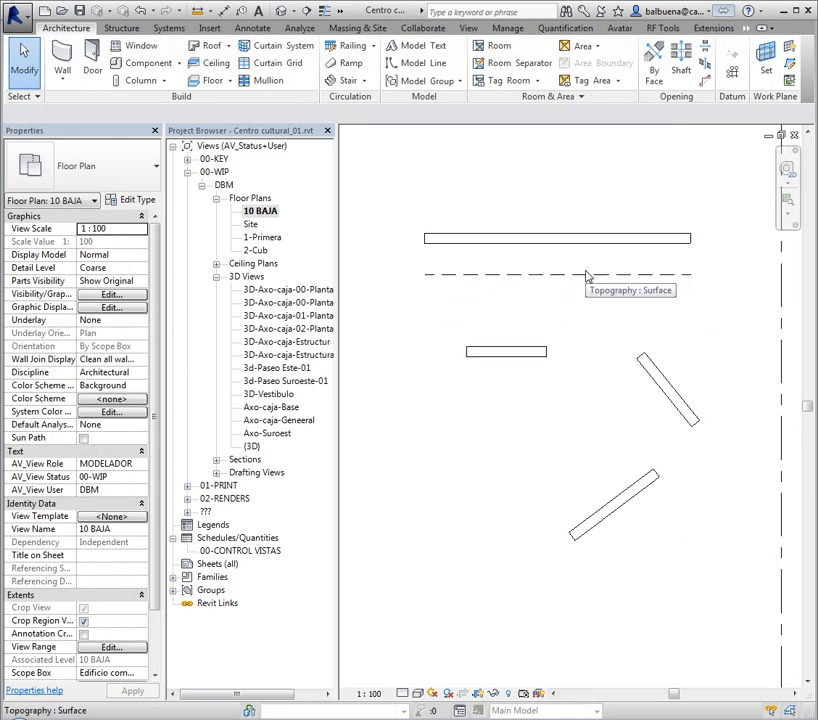
drag(404, 212, 727, 568)
key(Delete)
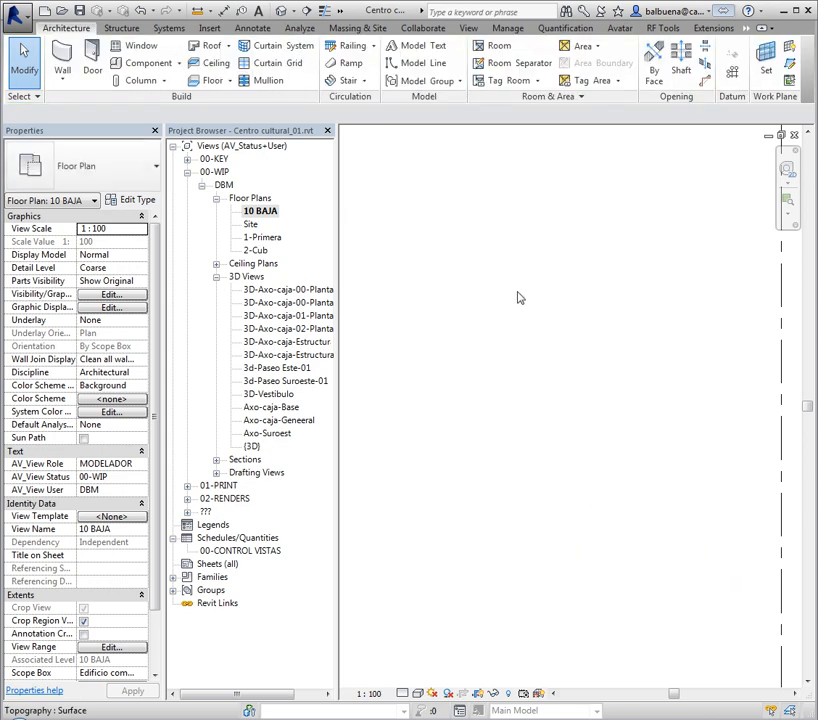
Start a new wall and look through the available Basic Wall types, keeping Muro termico
click(62, 58)
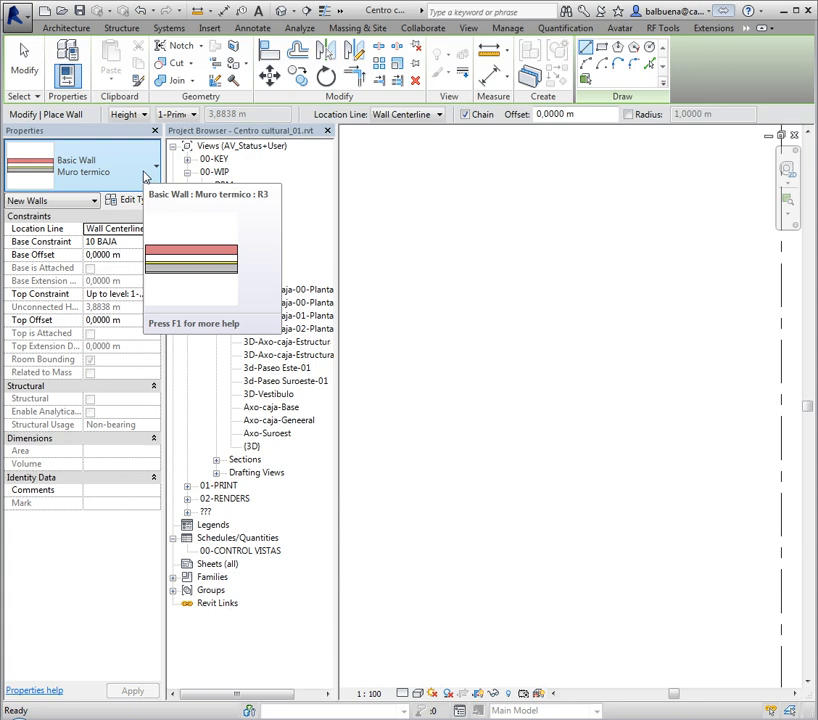
click(145, 177)
click(145, 177)
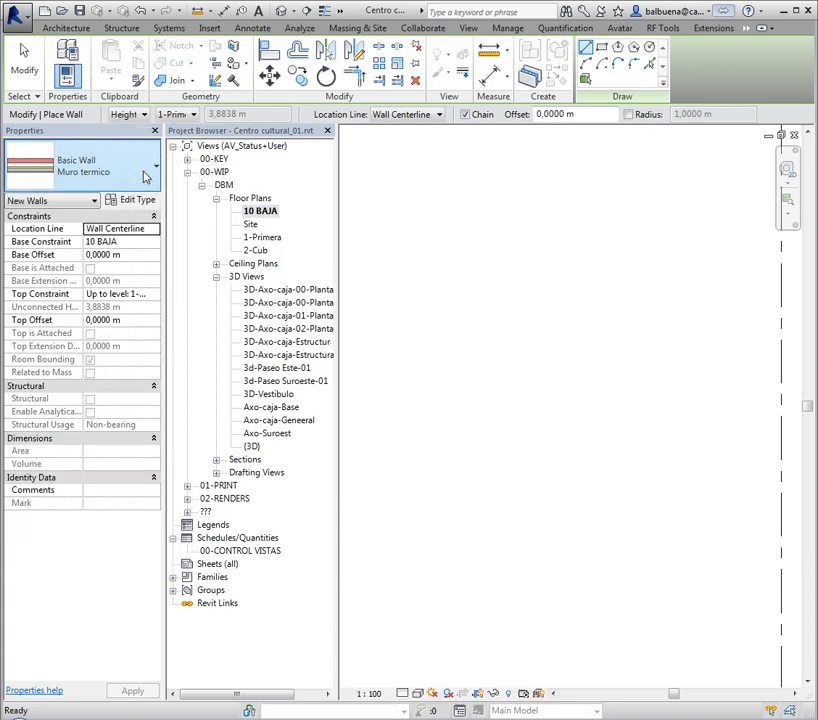
key(ctrl)
key(ctrl)
key(ctrl)
click(145, 177)
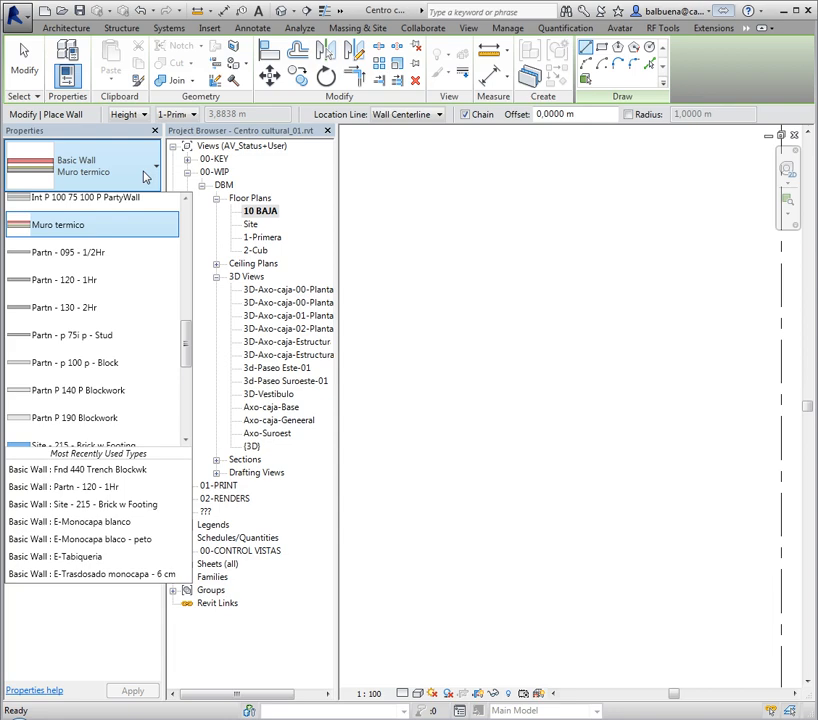
click(144, 176)
click(146, 178)
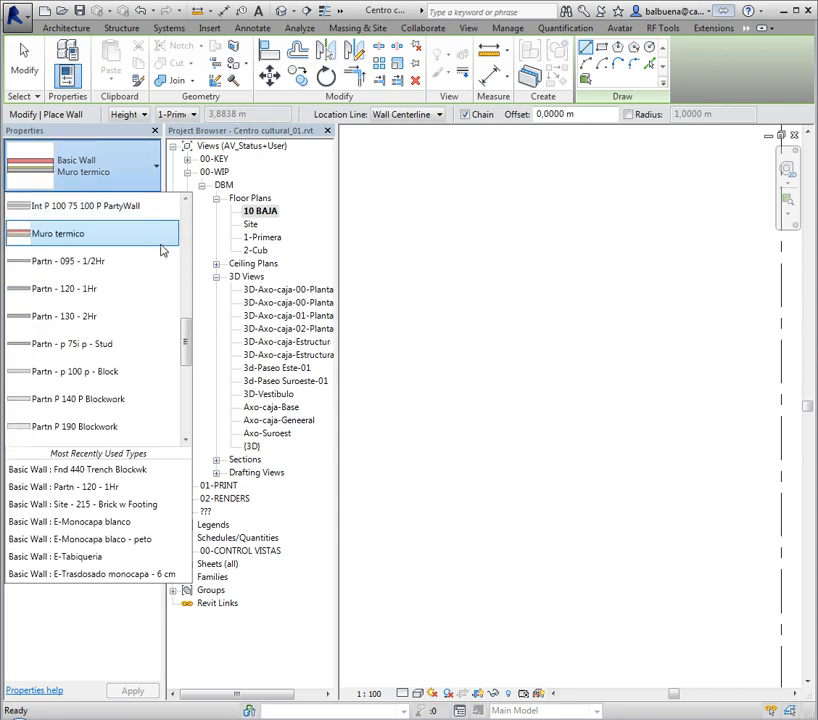
mouse_move(184, 352)
mouse_down()
mouse_move(193, 220)
mouse_move(188, 431)
mouse_move(191, 371)
mouse_up()
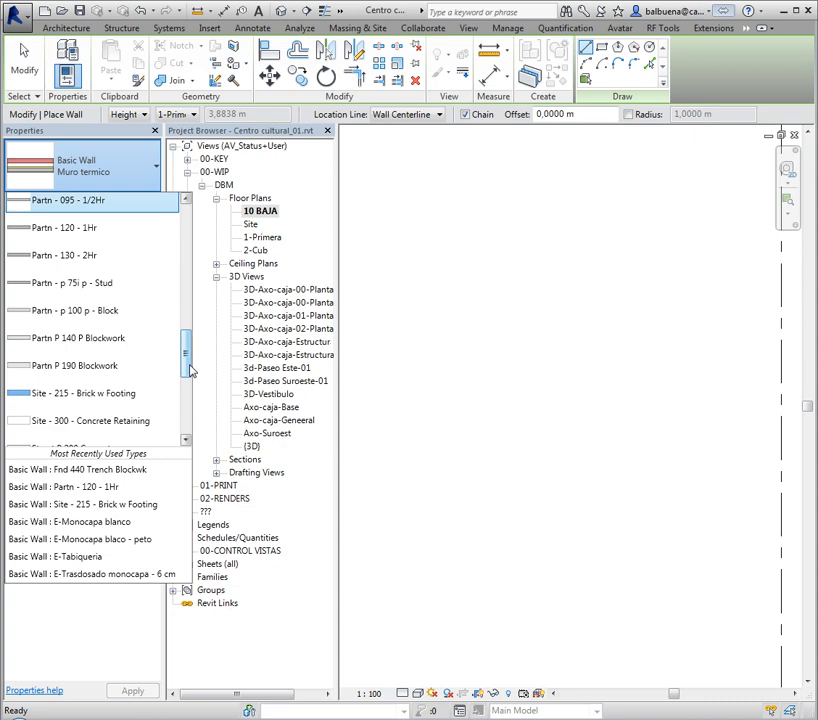
drag(191, 371, 118, 190)
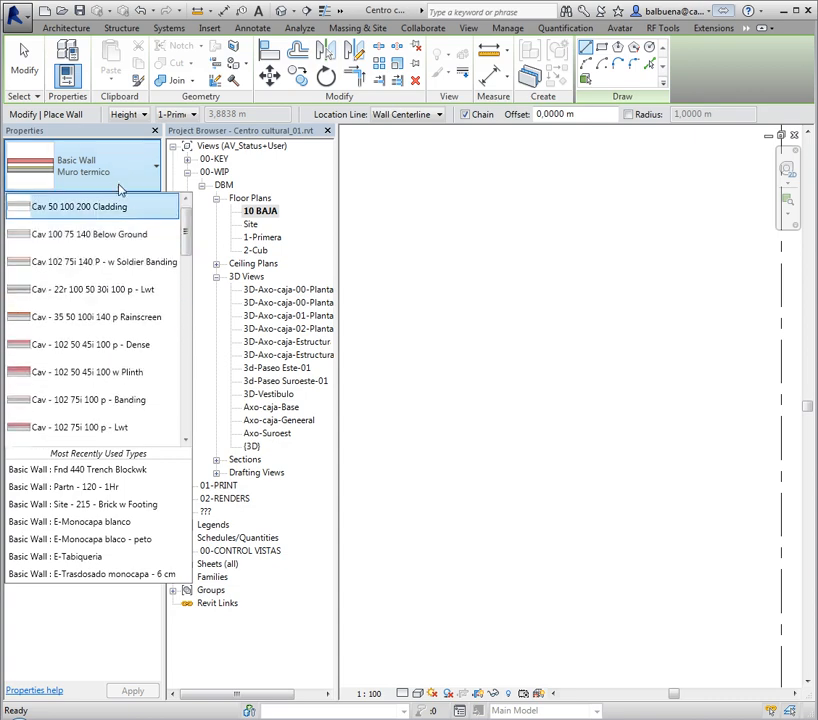
click(115, 176)
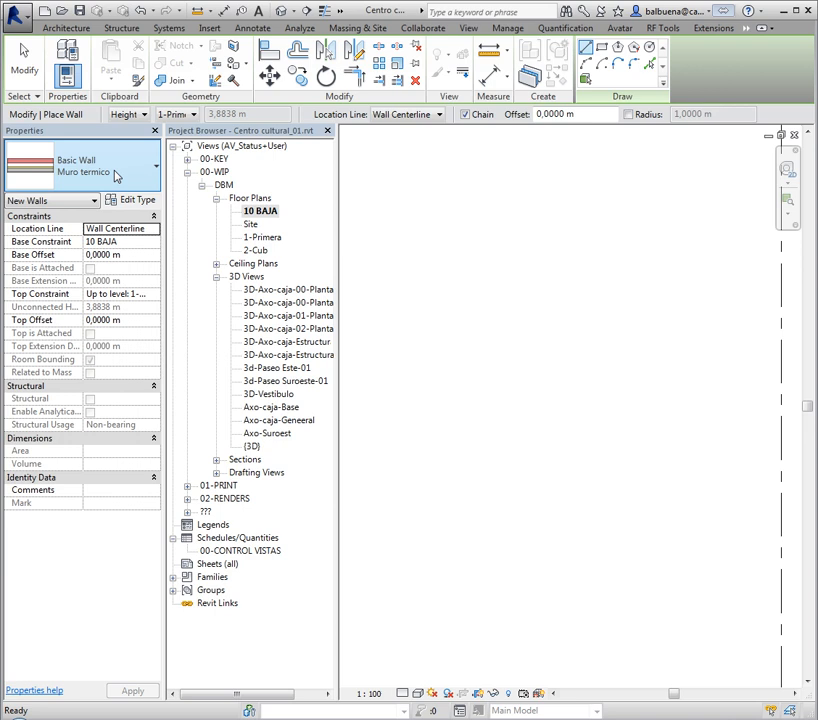
click(115, 176)
click(115, 170)
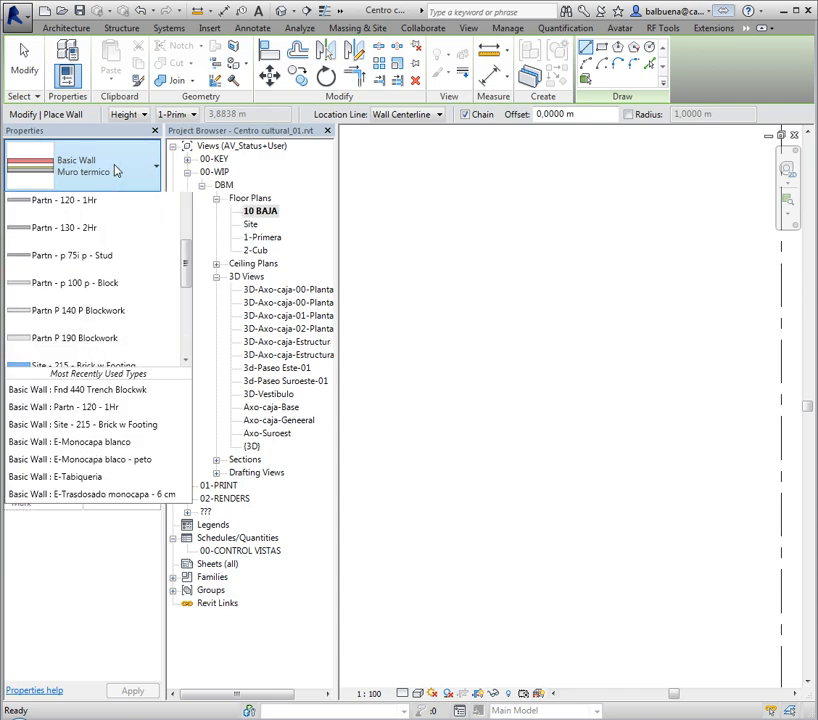
click(115, 170)
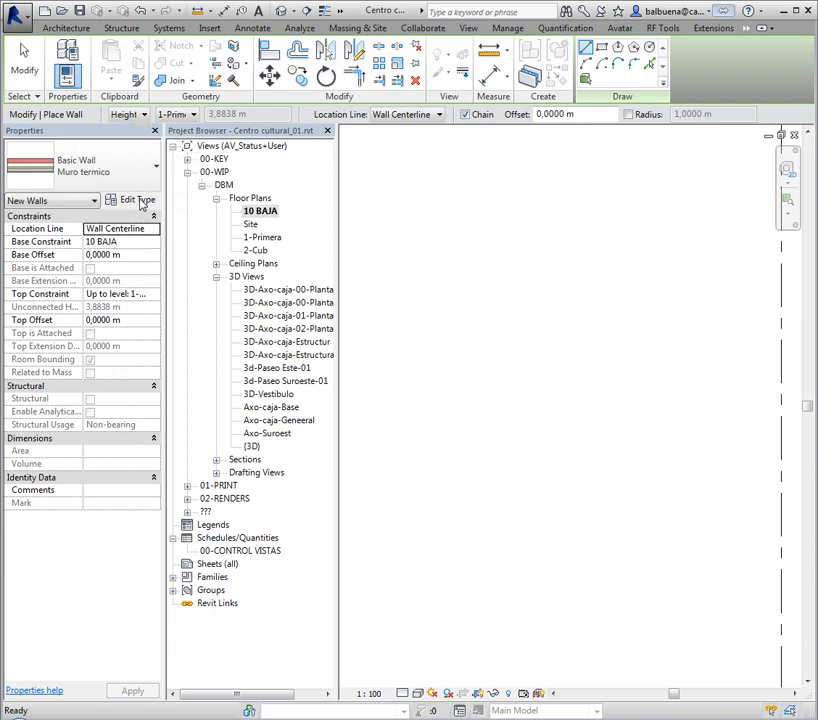
Duplicate the Muro termico wall type under the name "Cerramiento exterior 27 cm"
click(138, 201)
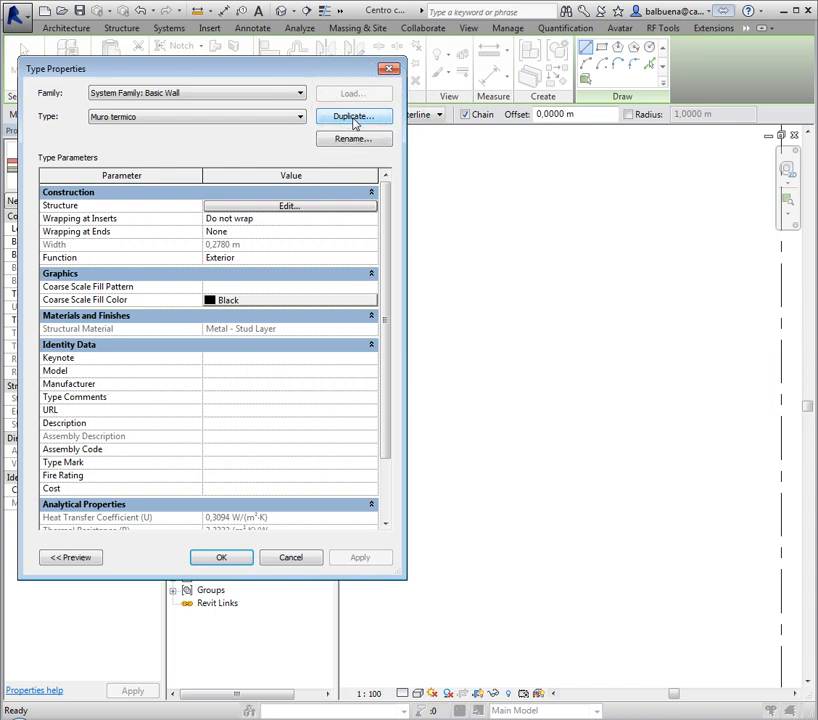
click(353, 117)
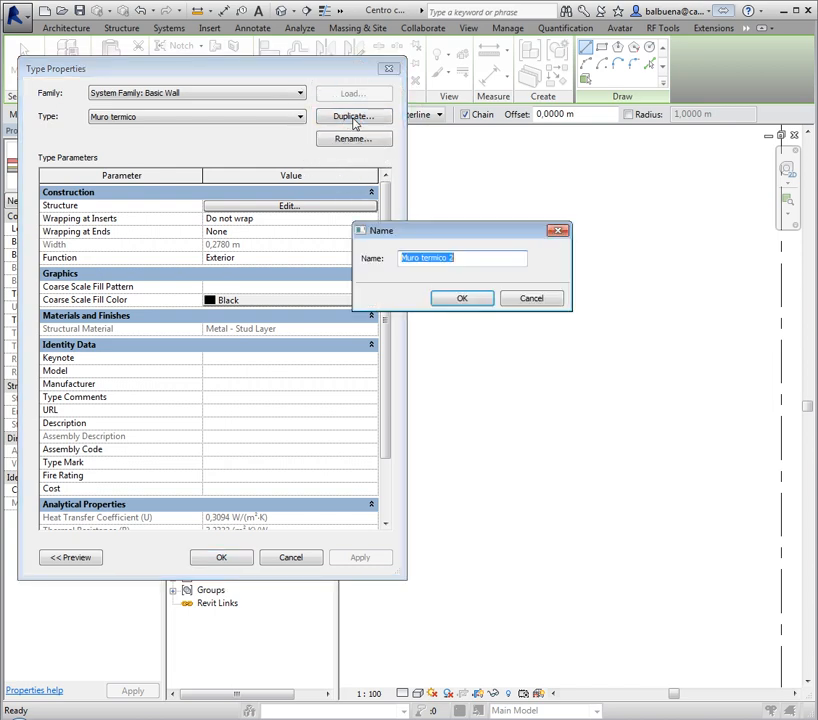
click(481, 263)
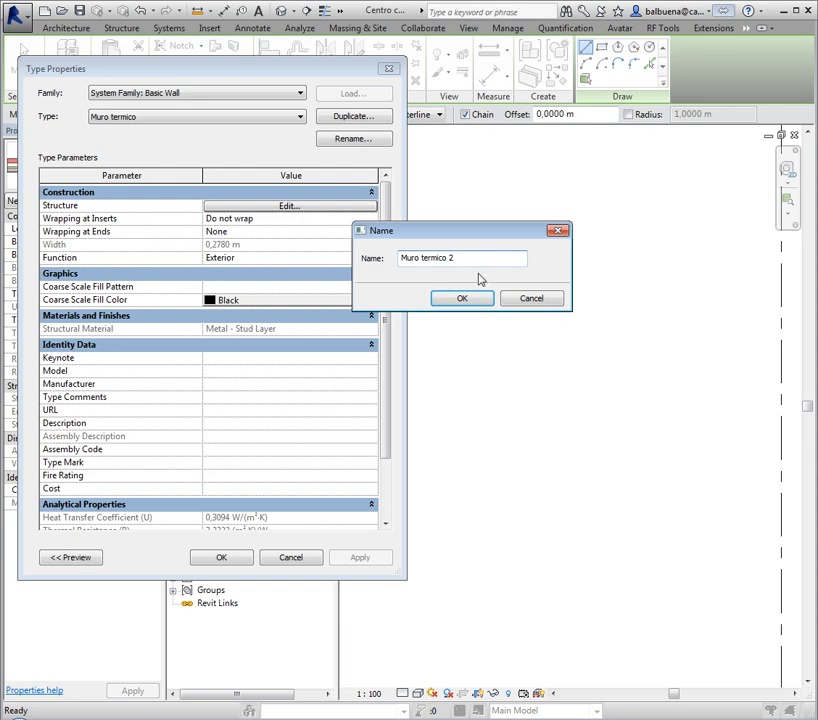
key(BackSpace)
key(BackSpace)
key(BackSpace)
key(BackSpace)
key(BackSpace)
key(BackSpace)
key(BackSpace)
key(BackSpace)
key(BackSpace)
key(BackSpace)
key(BackSpace)
key(BackSpace)
key(BackSpace)
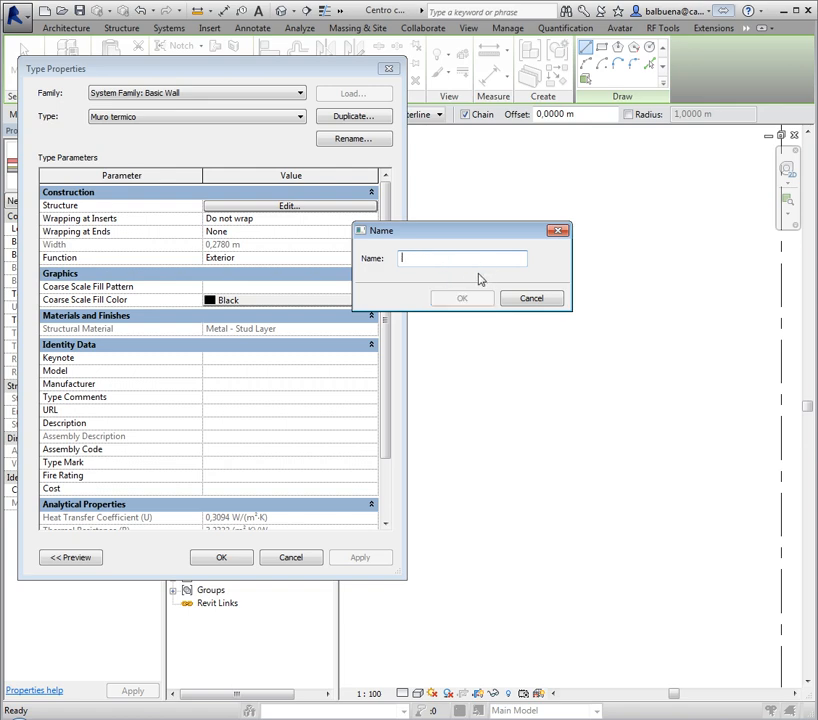
text(cER)
key(BackSpace)
key(BackSpace)
key(BackSpace)
key(BackSpace)
text(Cerramiento exterior)
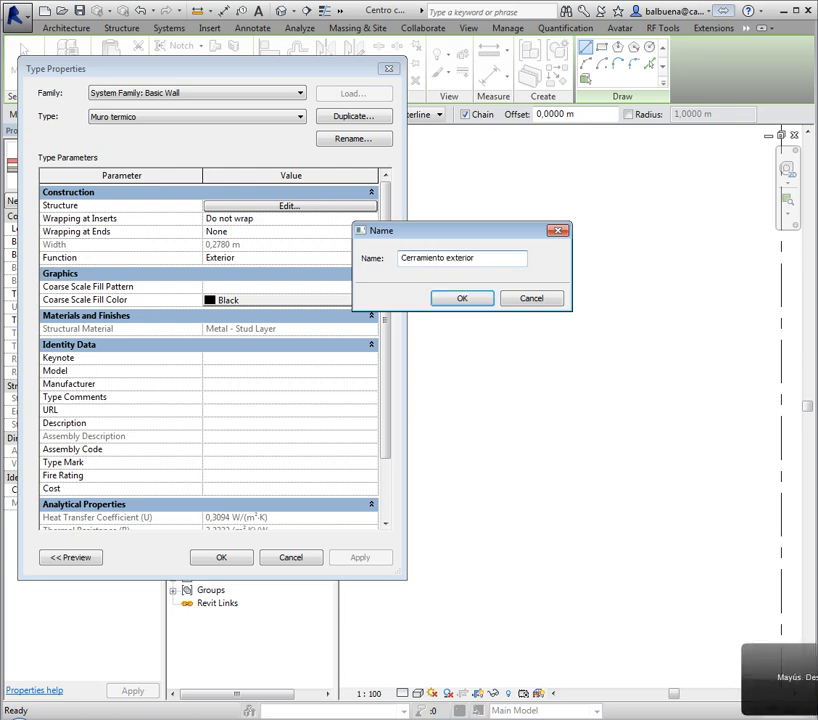
text( 27)
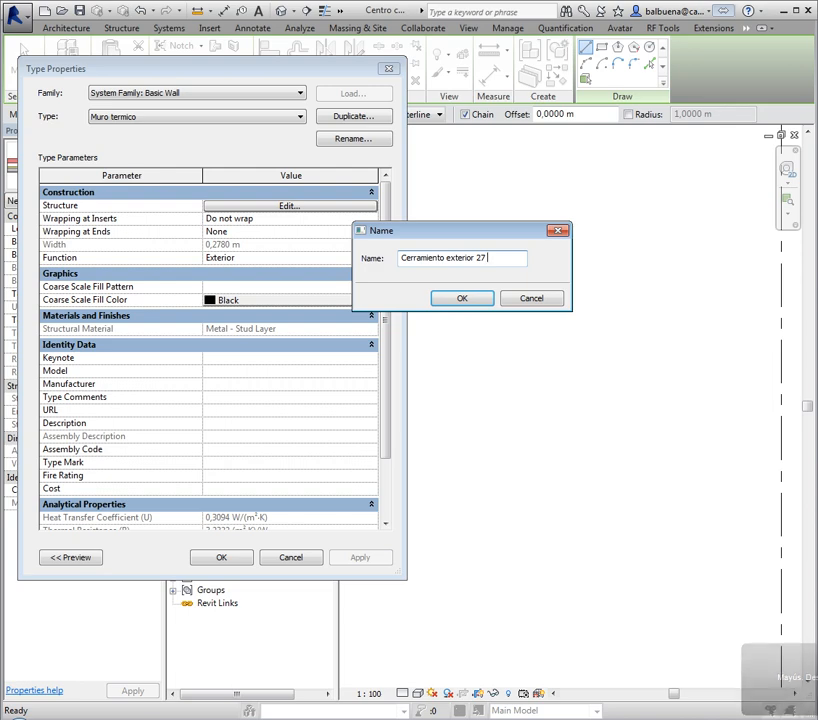
text( cm)
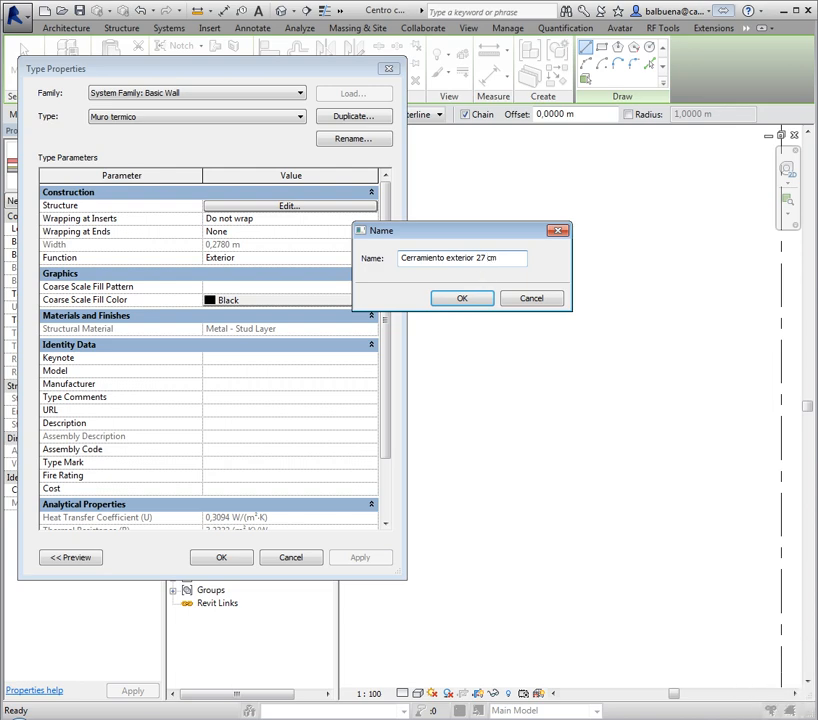
click(460, 299)
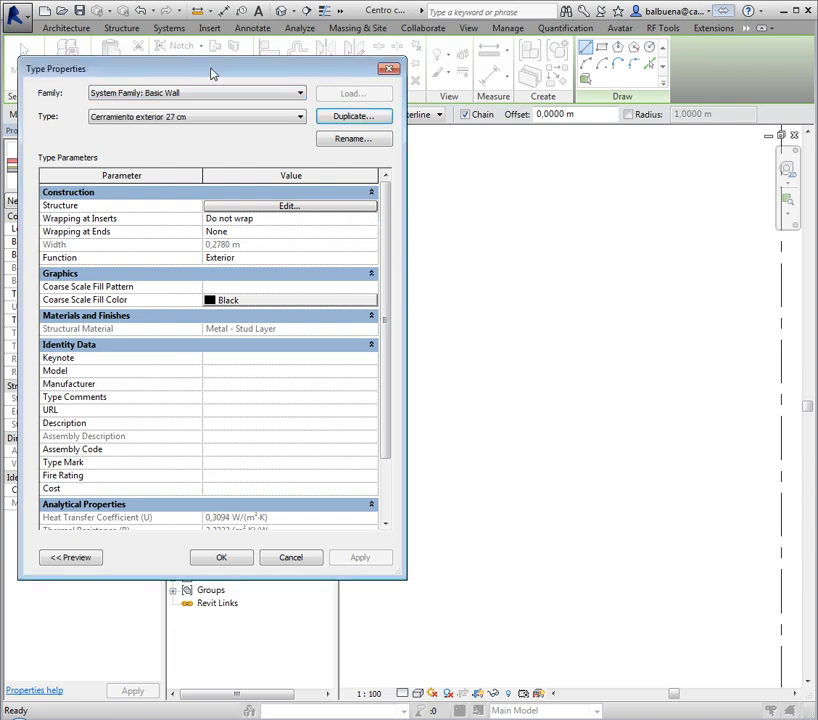
drag(195, 76, 283, 72)
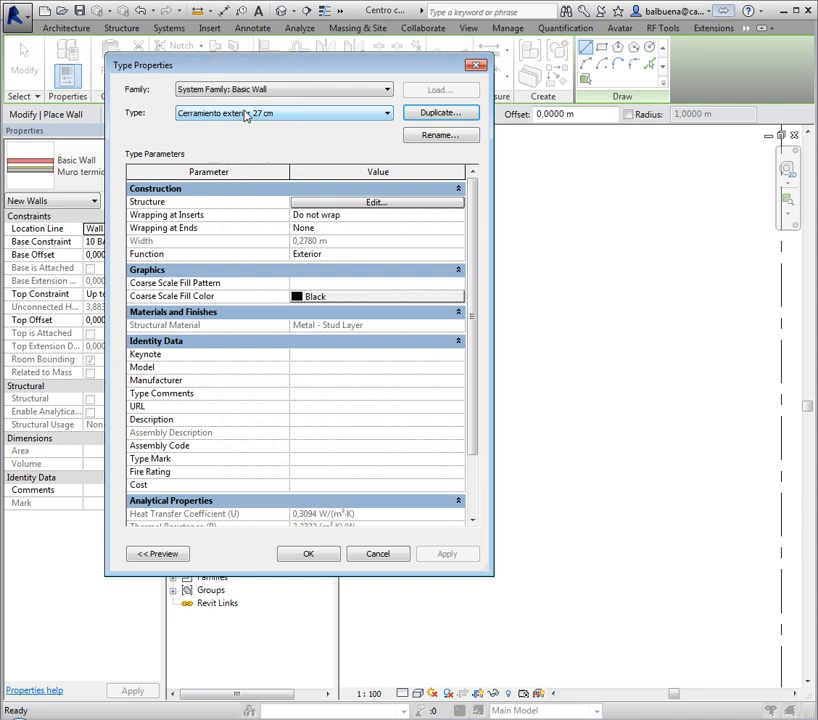
Show the layer preview of the Cerramiento exterior 27 cm wall type in its type properties
drag(275, 70, 537, 90)
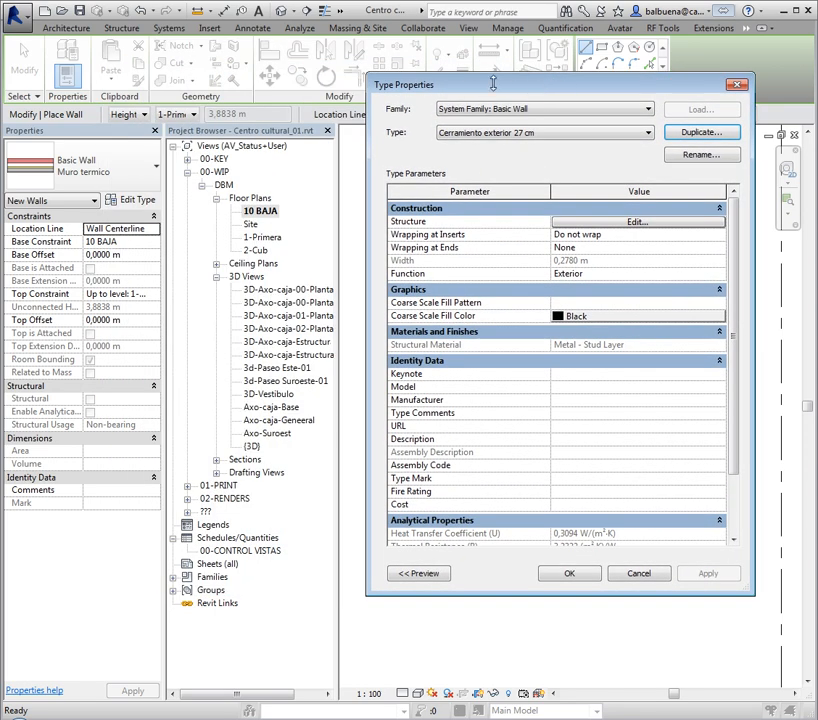
click(428, 575)
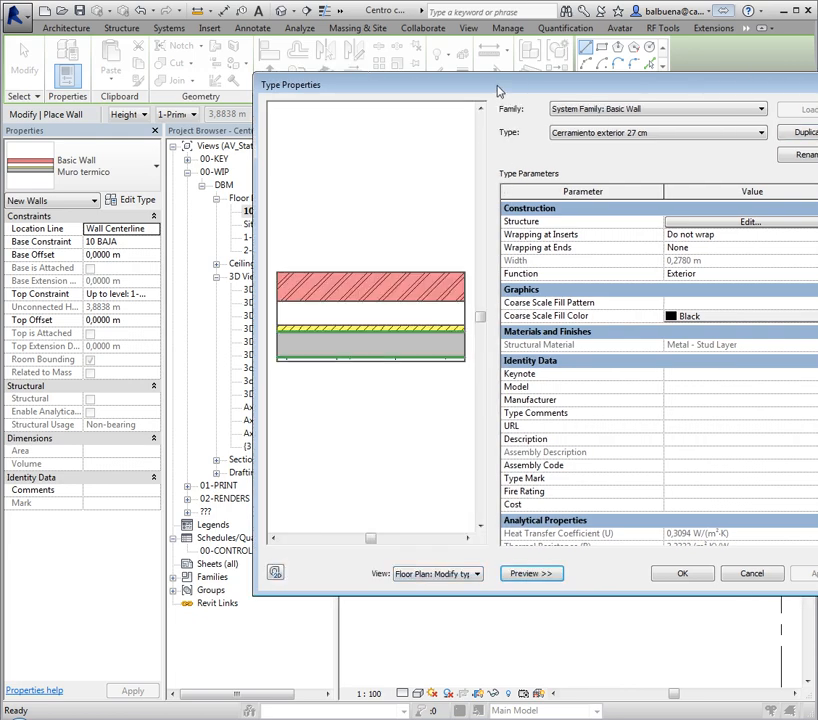
drag(497, 88, 378, 89)
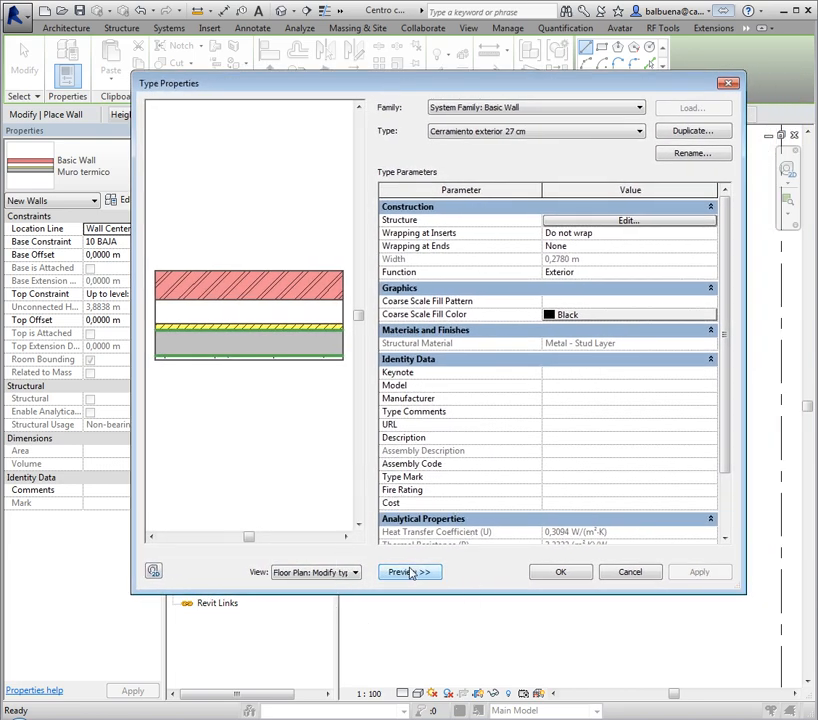
click(409, 572)
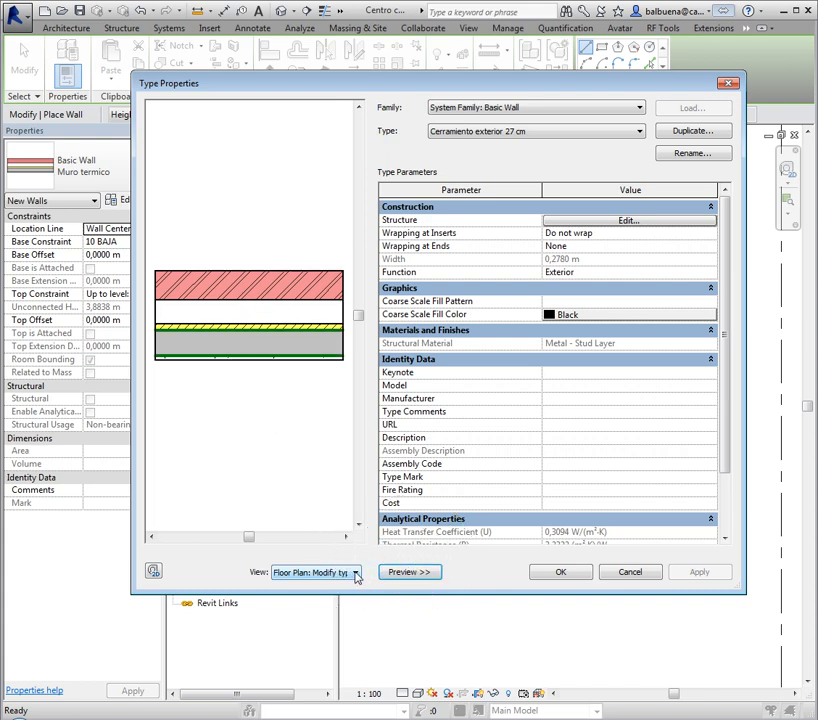
Examine the wall layers in the section preview, including the wall base, and return the preview to the floor plan view
click(356, 575)
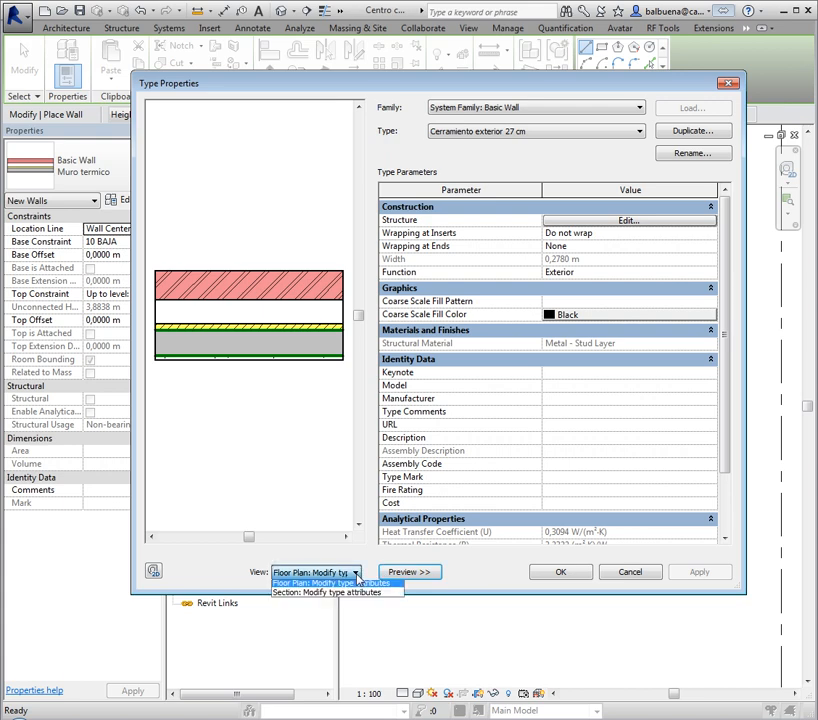
click(350, 592)
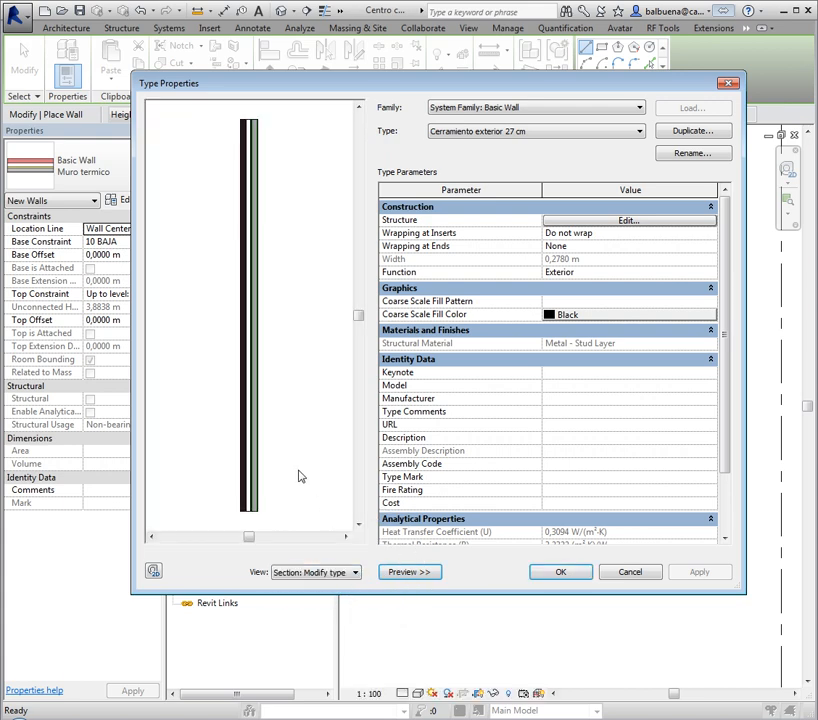
scroll(260, 485, up, 3)
scroll(265, 489, down, 2)
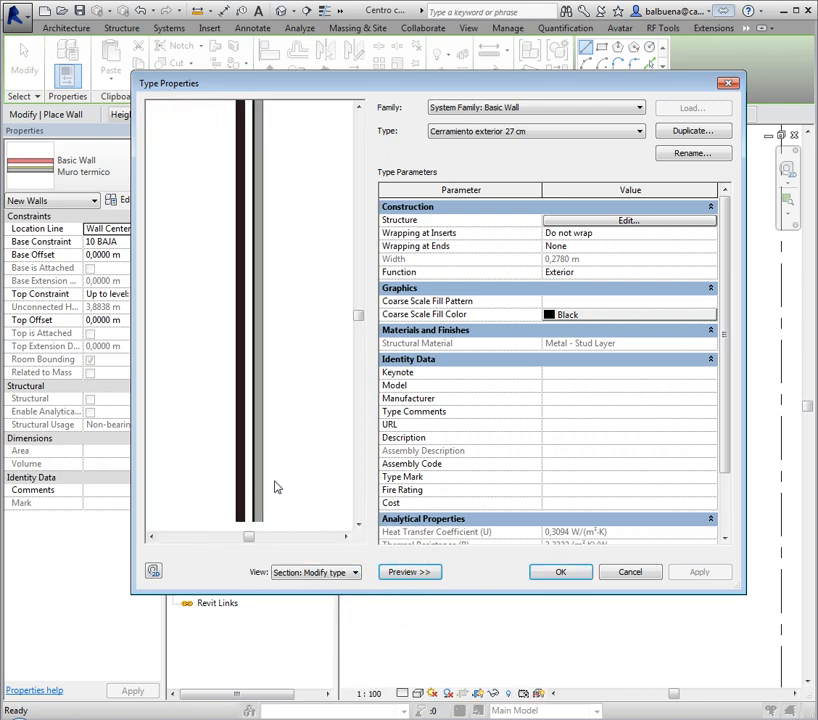
middle_drag(277, 487, 274, 453)
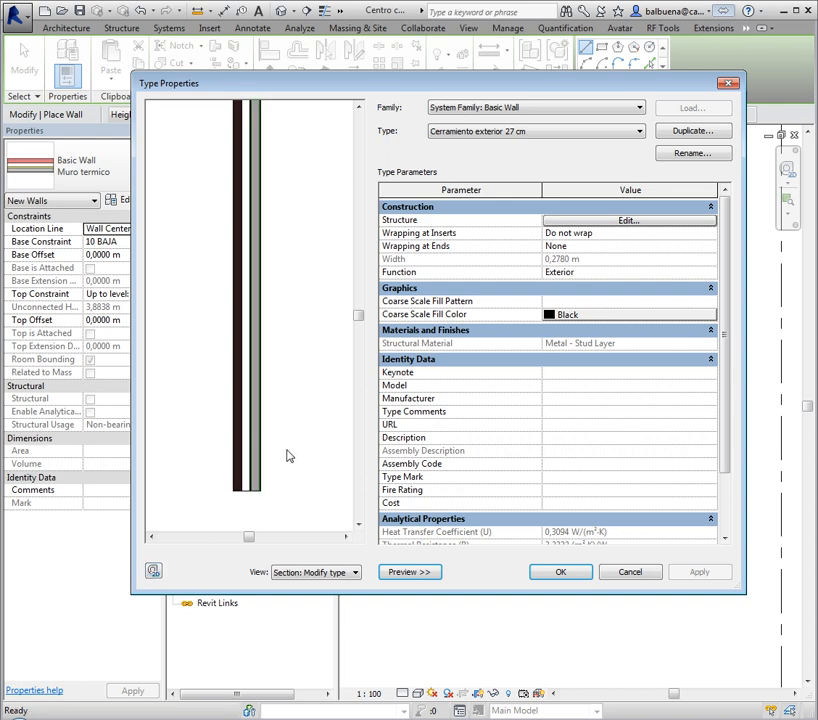
scroll(232, 502, up, 4)
scroll(235, 503, down, 3)
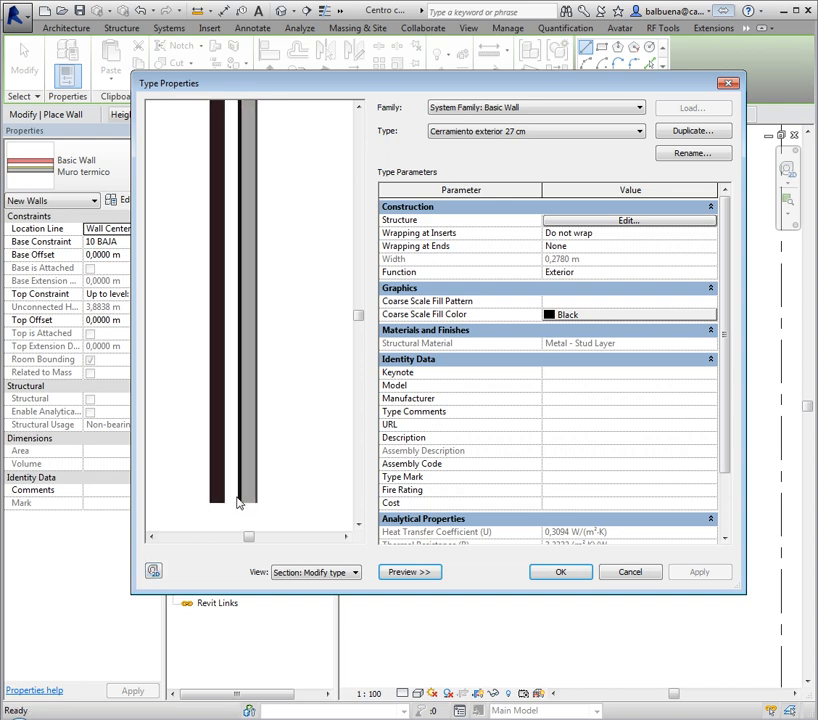
click(320, 571)
click(311, 584)
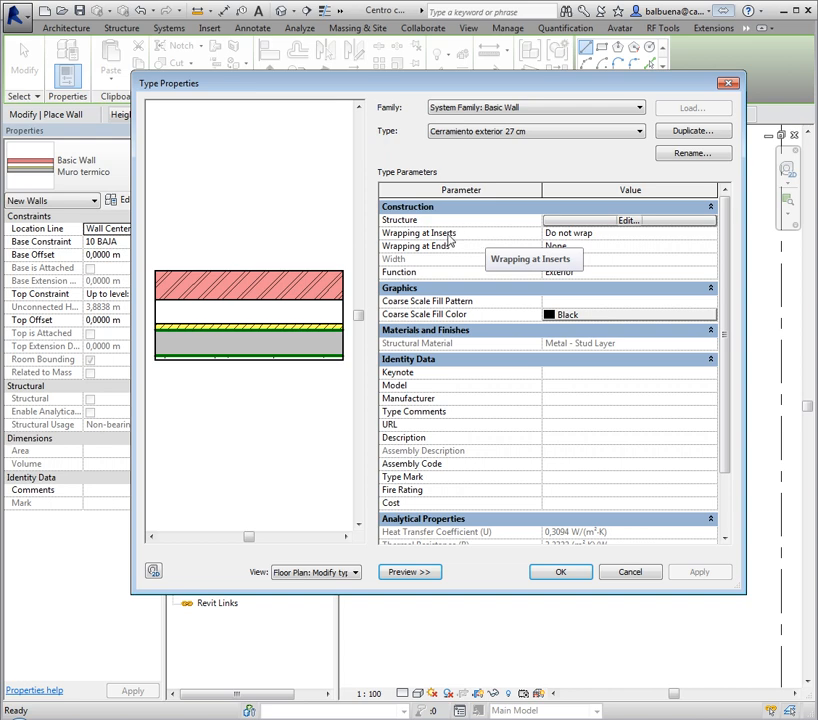
Look through the options for wrapping at inserts and at ends, keeping Do not wrap and None
click(690, 234)
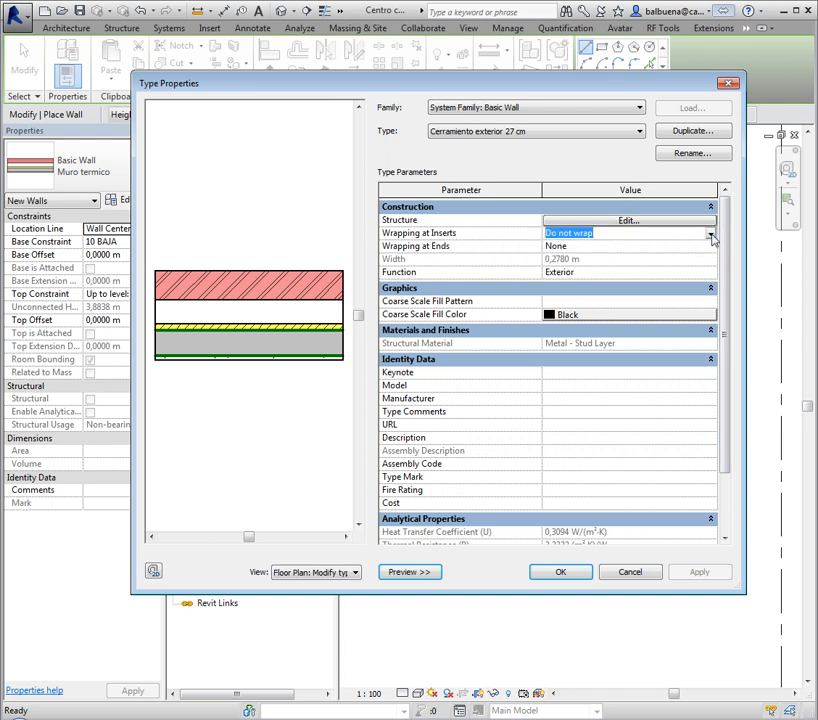
click(710, 234)
click(710, 234)
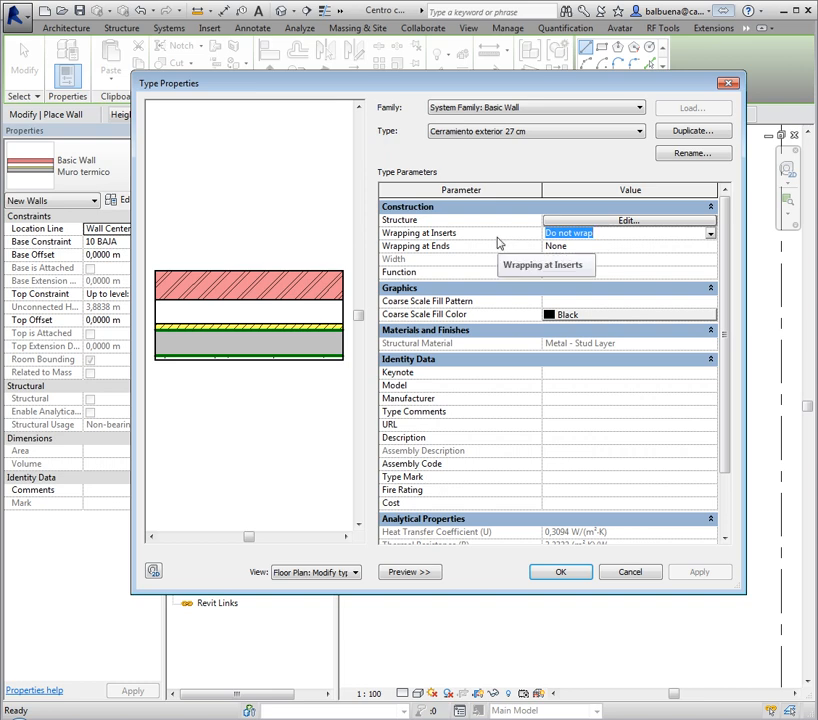
click(447, 236)
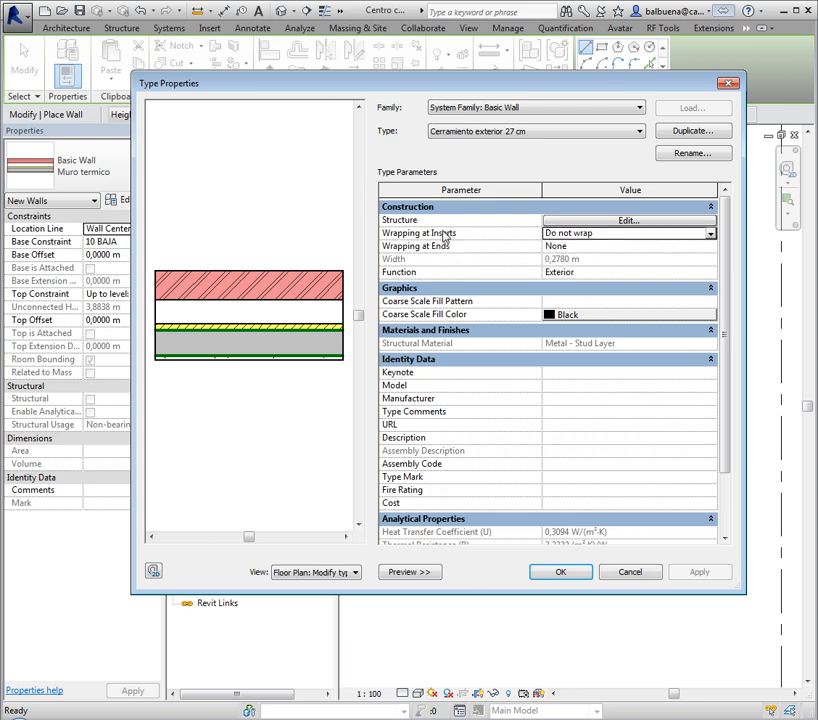
click(571, 237)
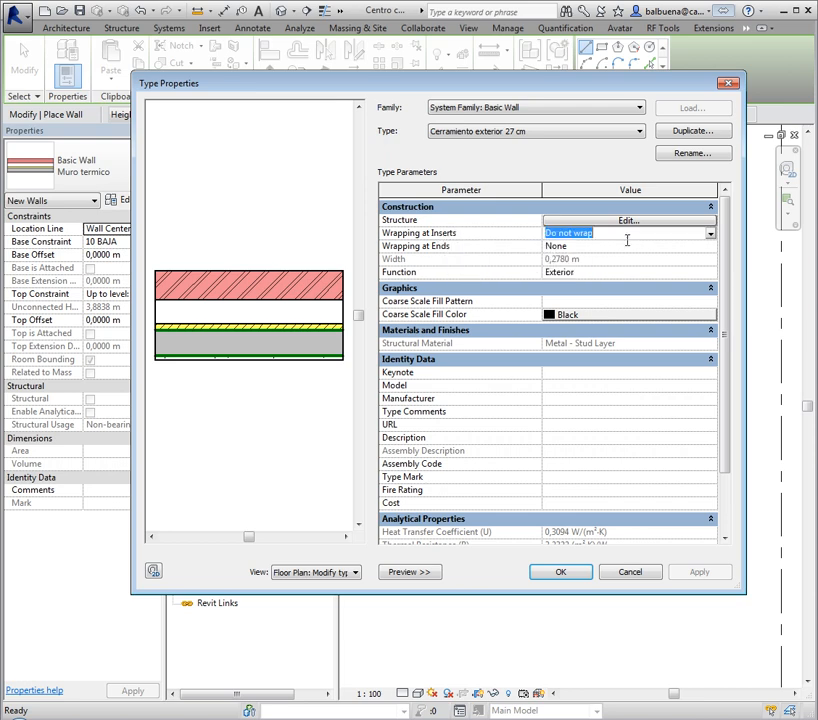
click(627, 240)
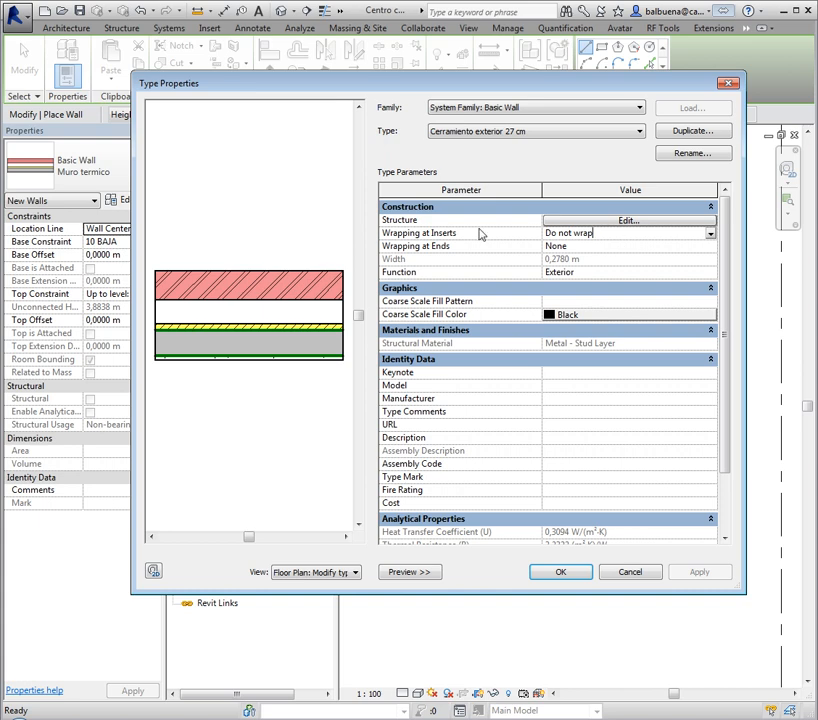
click(606, 254)
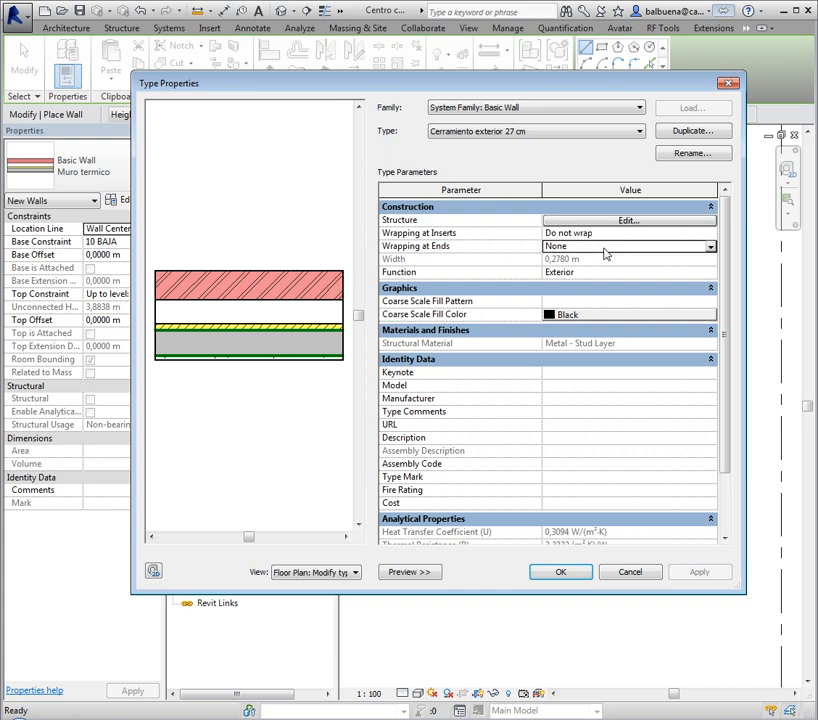
click(712, 247)
click(712, 247)
click(712, 233)
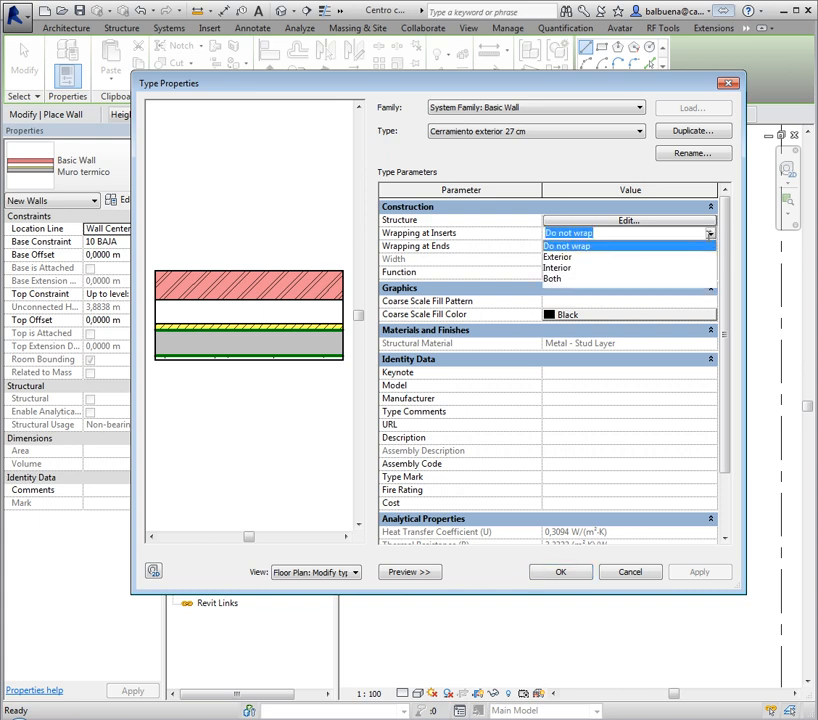
click(520, 243)
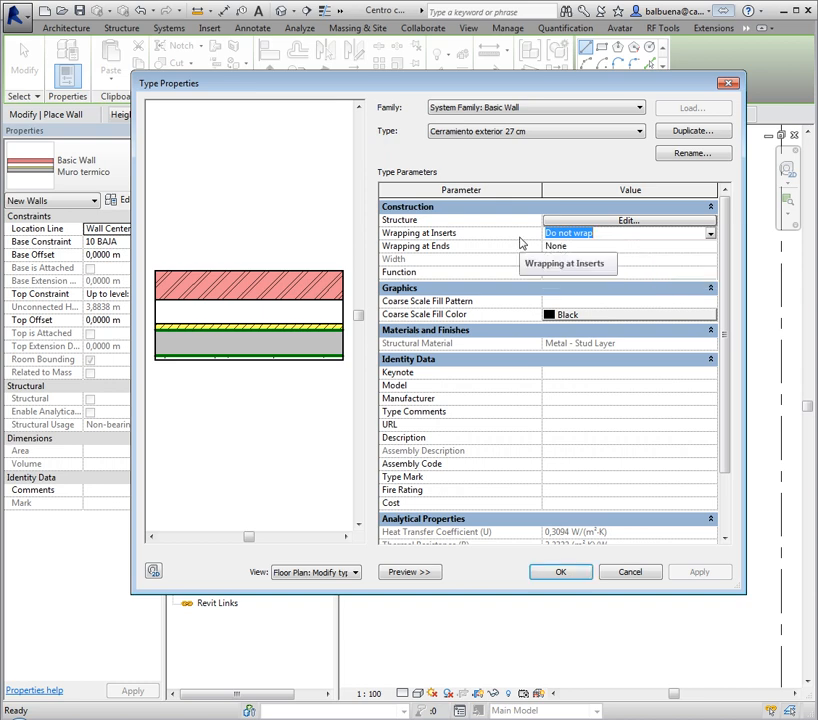
Look through the available Function options of the wall type, keeping Exterior
click(550, 246)
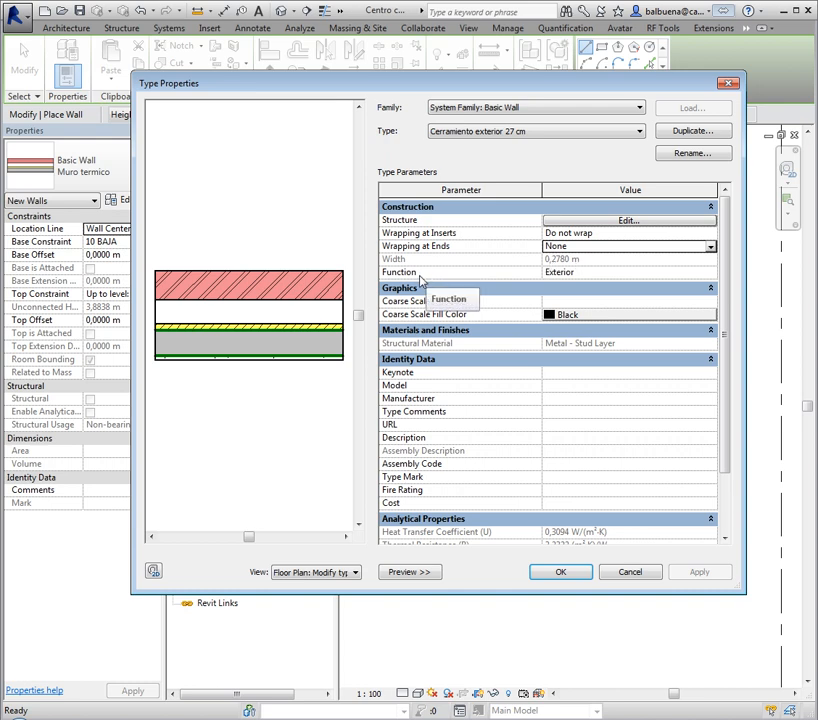
click(711, 272)
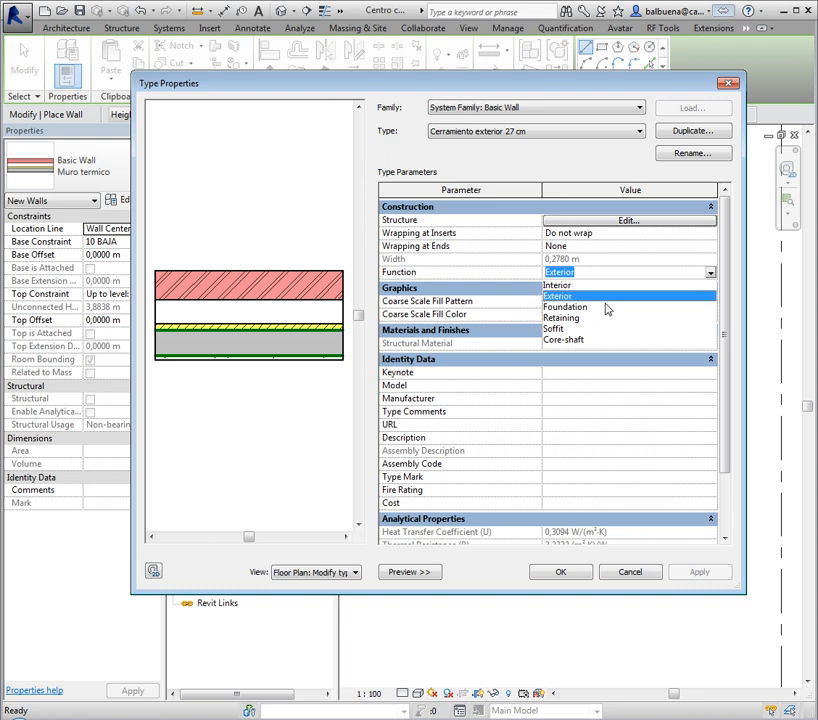
click(527, 279)
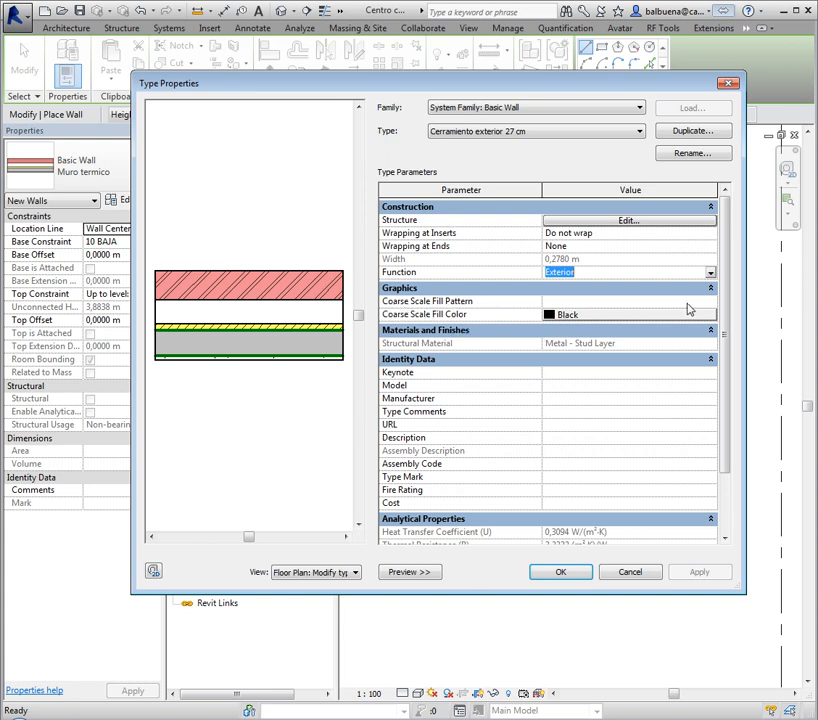
Set the wall type's coarse scale fill pattern to Solid fill
click(590, 305)
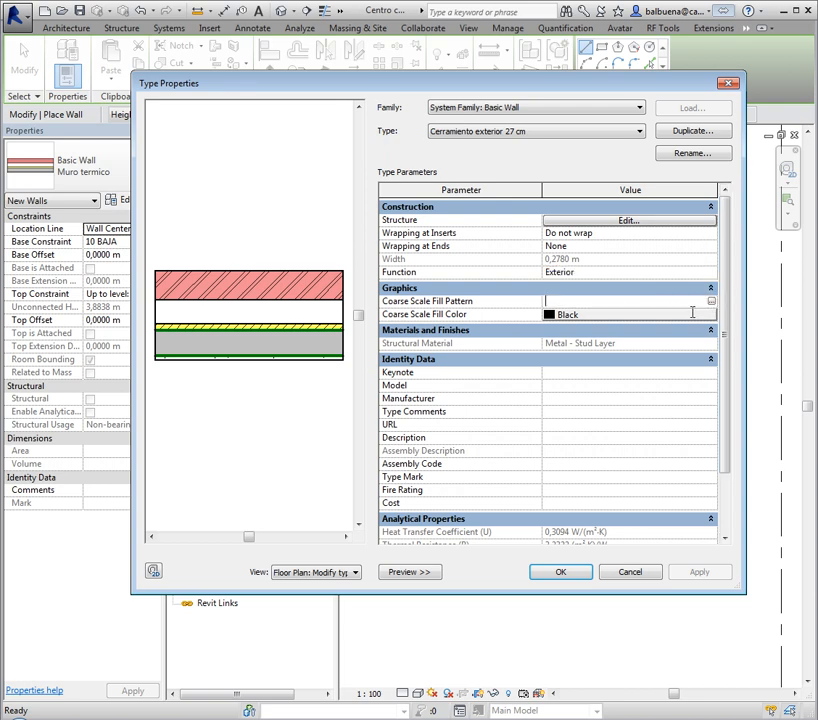
click(710, 303)
scroll(393, 325, down, 7)
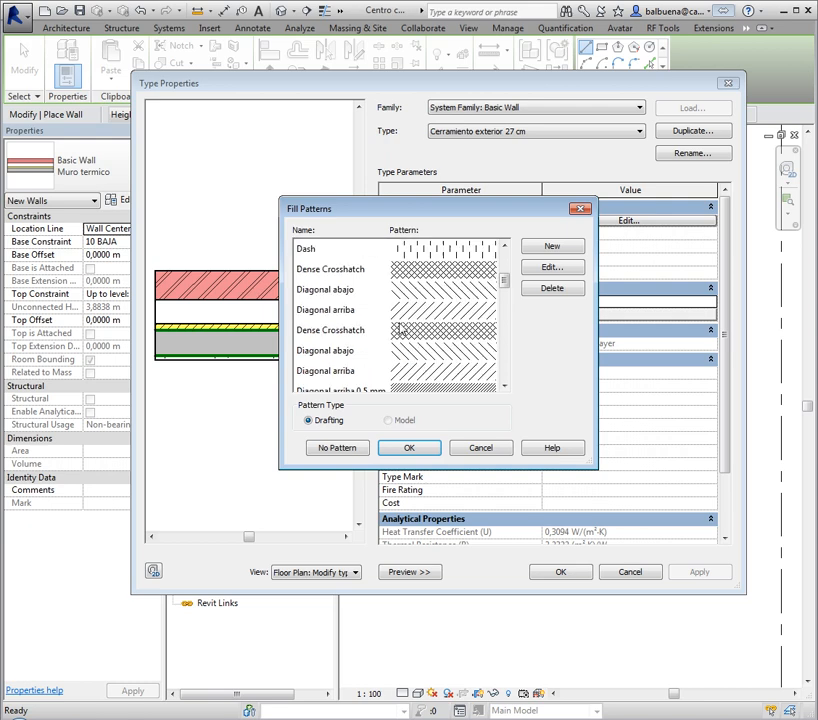
scroll(405, 330, down, 3)
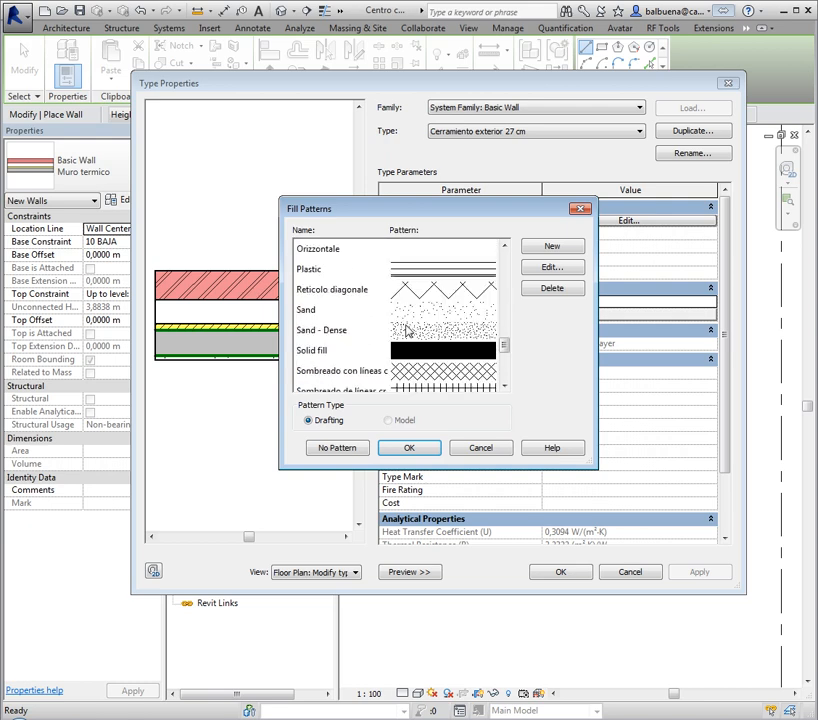
click(312, 351)
click(390, 448)
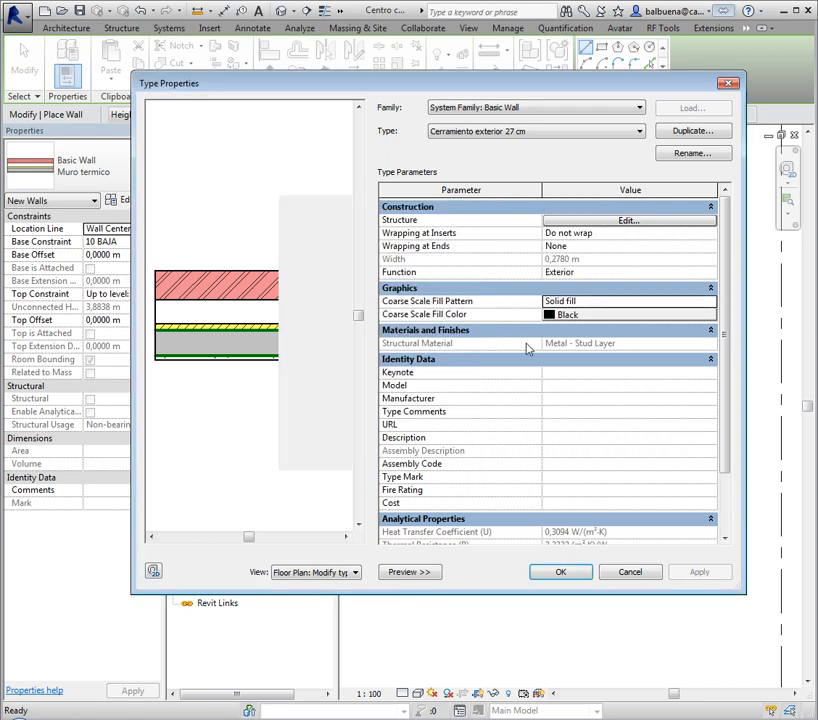
Set the coarse scale fill color to gray RGB 128-128-128 and accept the wall type properties
click(595, 316)
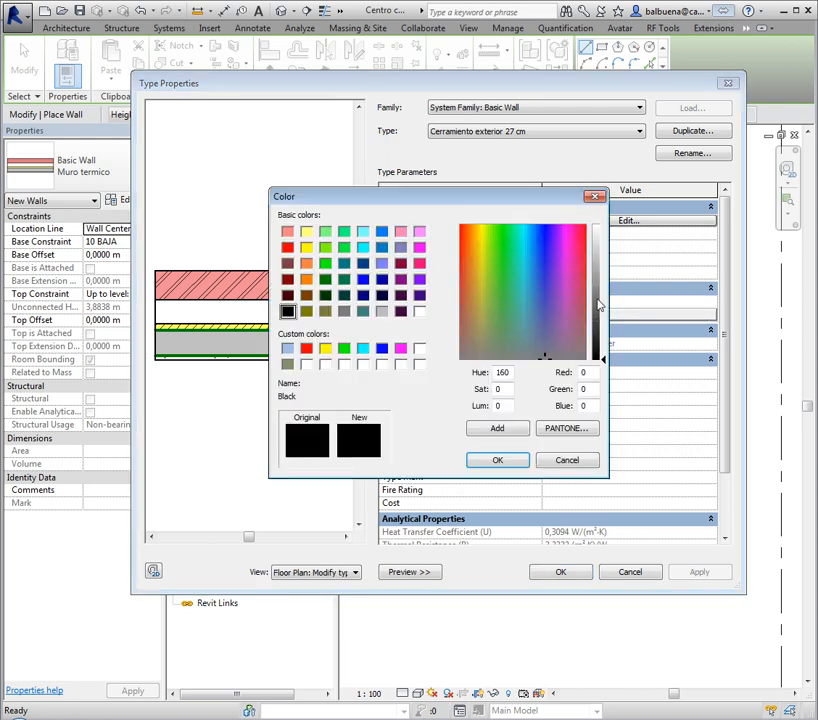
click(344, 311)
click(498, 459)
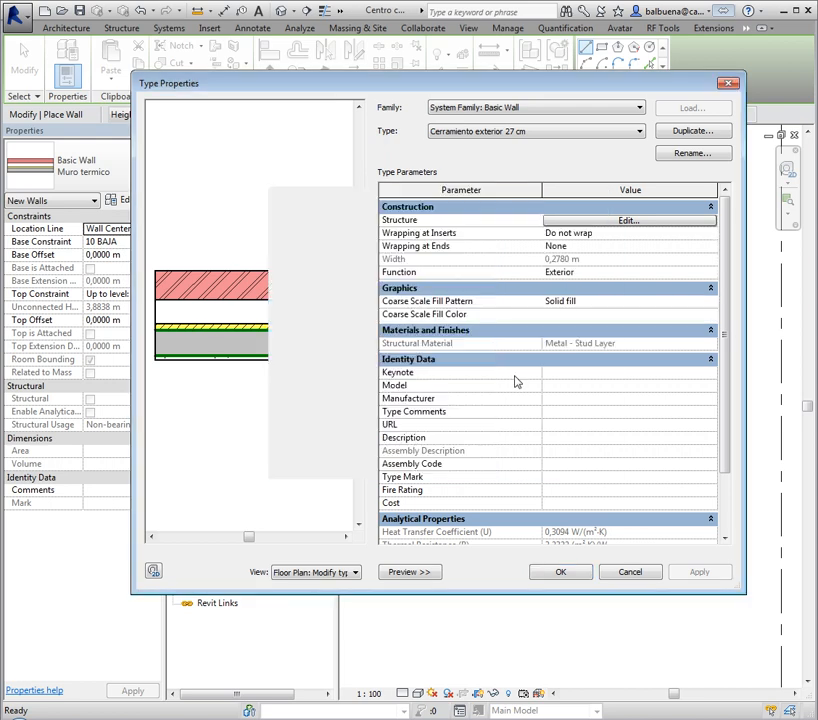
click(605, 302)
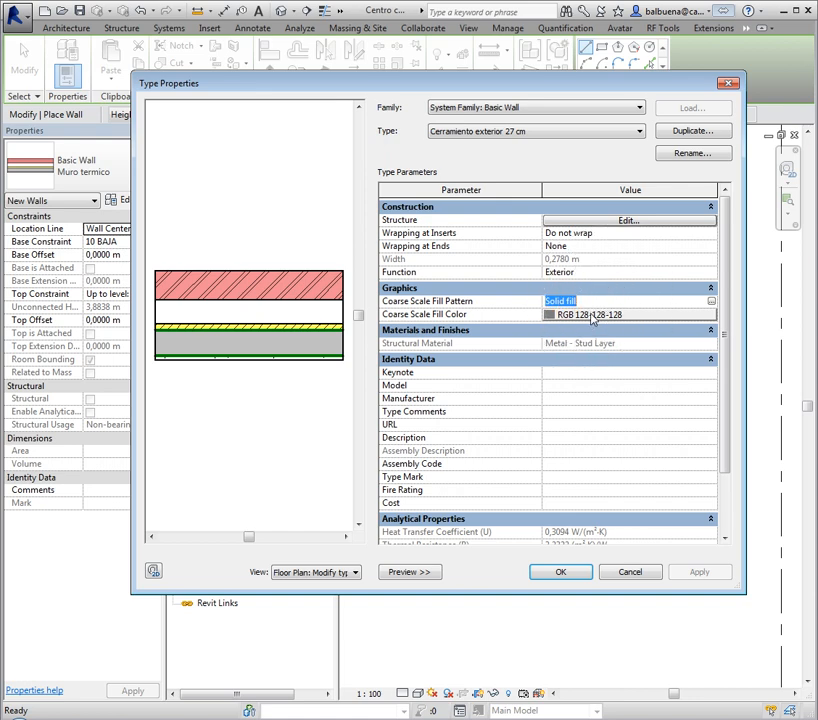
click(563, 575)
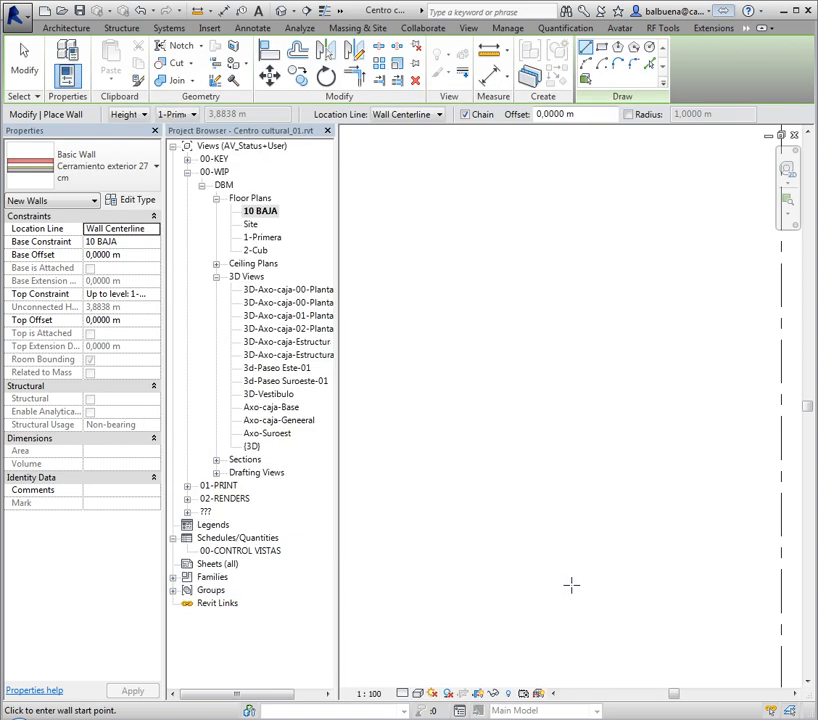
Draw two chained Cerramiento exterior 27 cm walls in the 10 BAJA plan, one at 45° followed by a horizontal one
scroll(451, 369, up, 4)
click(443, 359)
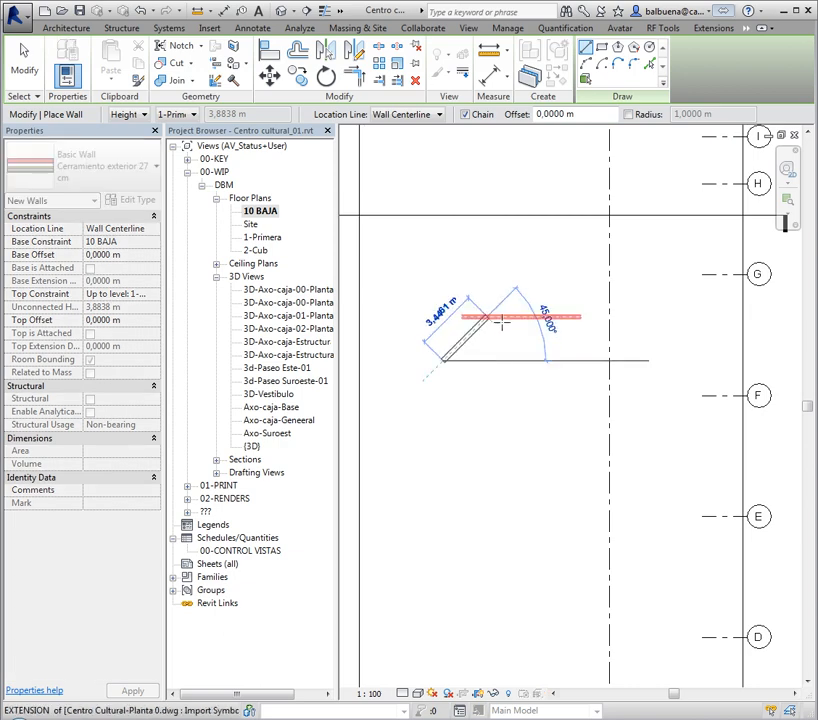
click(557, 297)
key(Escape)
key(Escape)
Examine how the new walls and their corner are filled at the Coarse detail level
scroll(511, 310, up, 4)
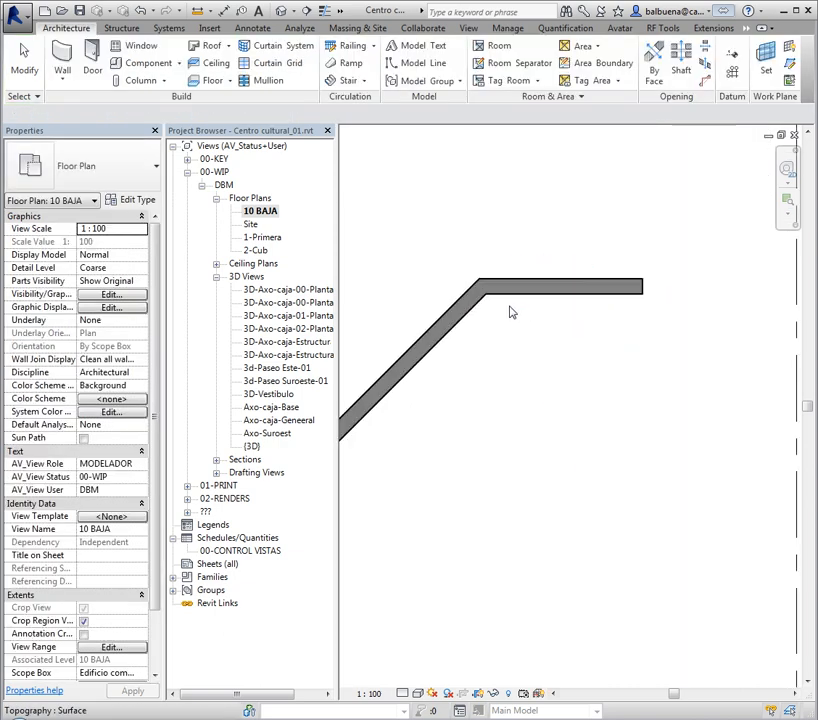
scroll(495, 335, up, 3)
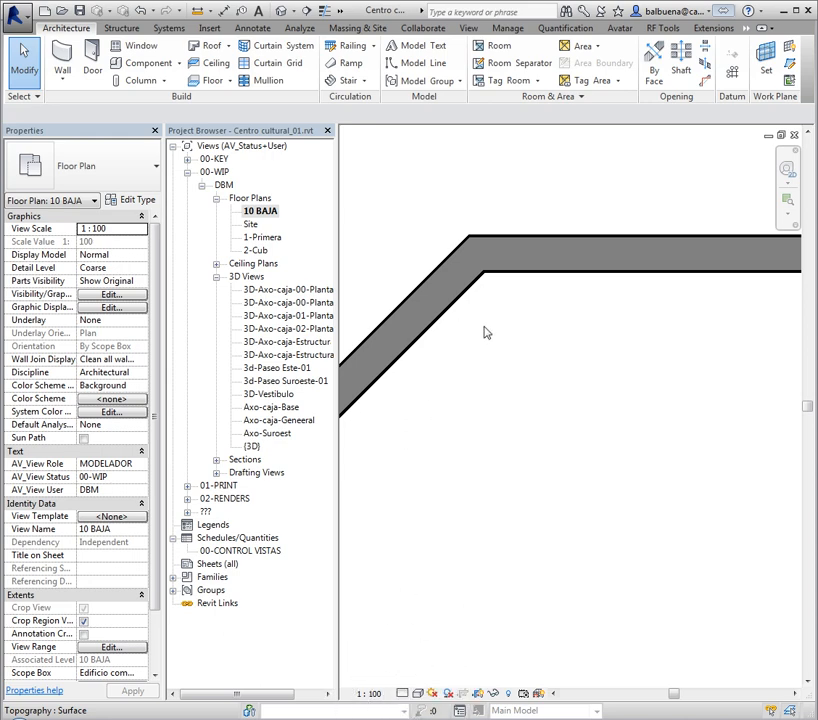
scroll(498, 281, up, 3)
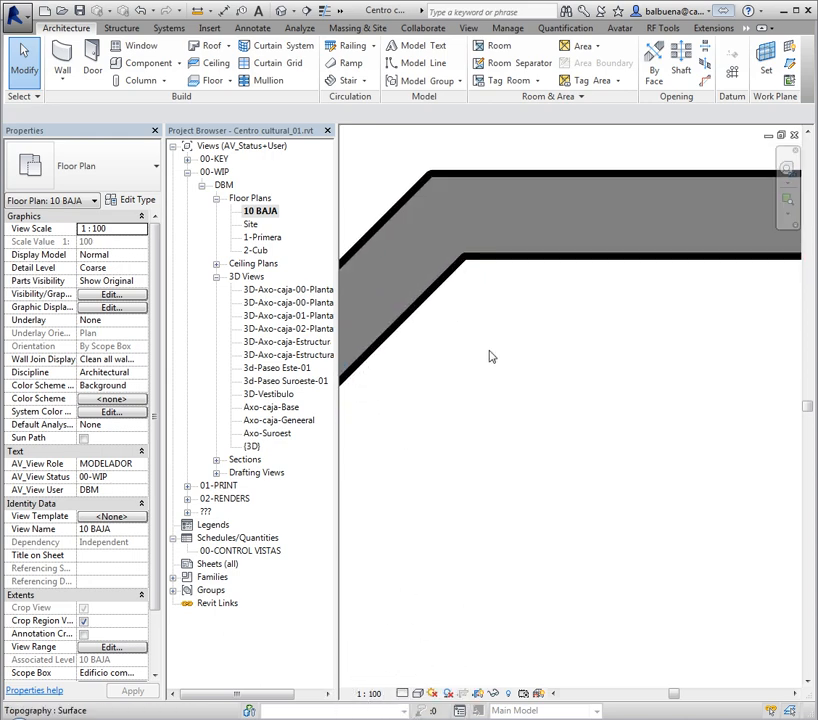
middle_drag(489, 350, 508, 434)
scroll(507, 420, up, 1)
scroll(507, 410, down, 1)
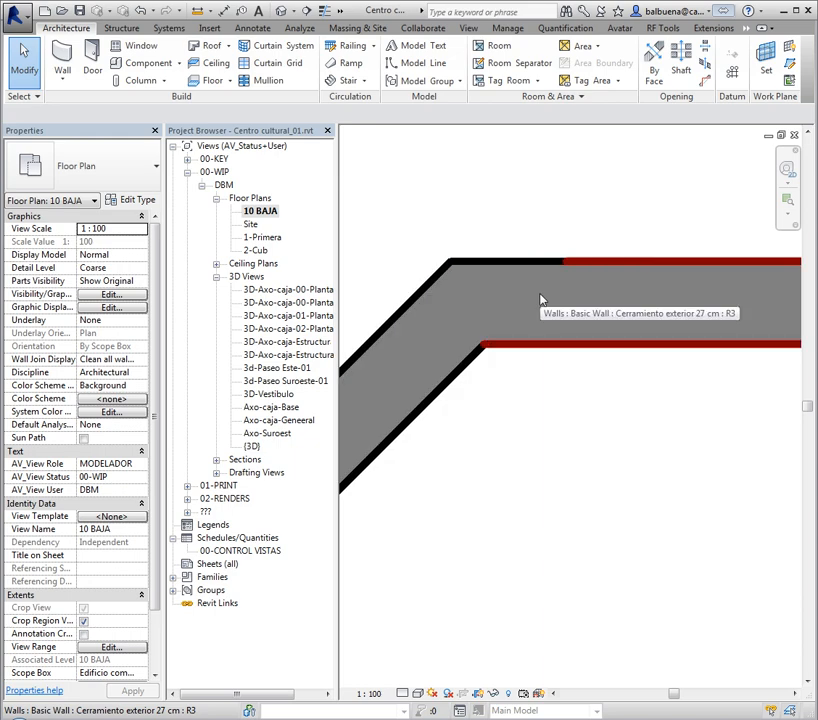
scroll(460, 471, down, 3)
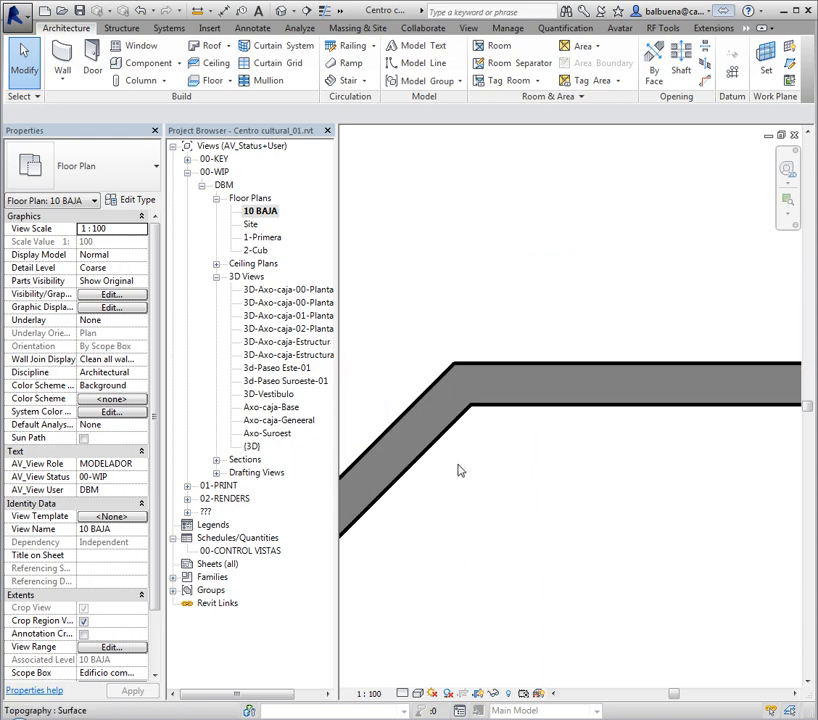
Select the diagonal exterior wall in the 10 BAJA plan and open its type properties
scroll(489, 464, down, 3)
middle_drag(489, 464, 486, 418)
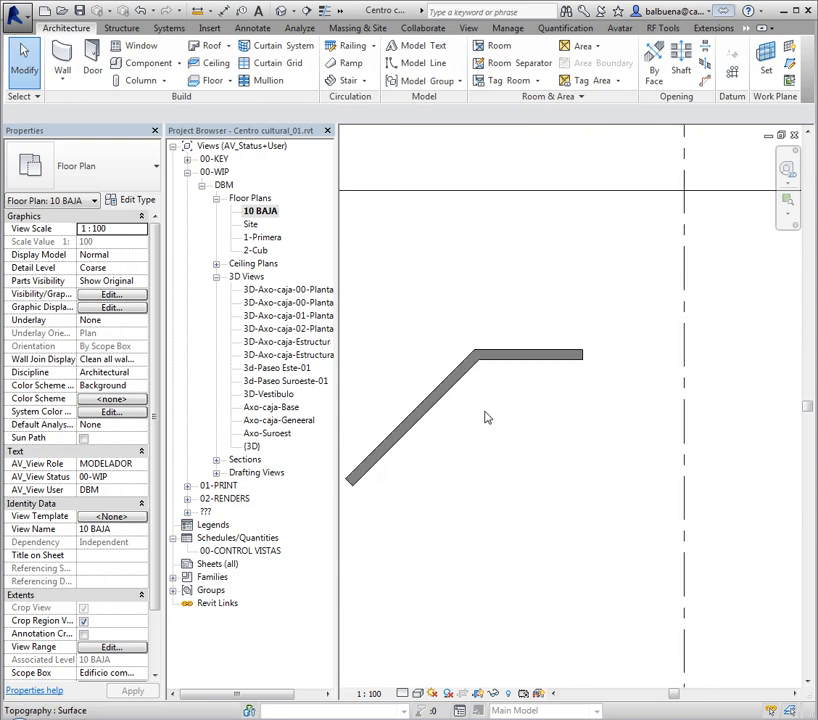
scroll(486, 418, up, 3)
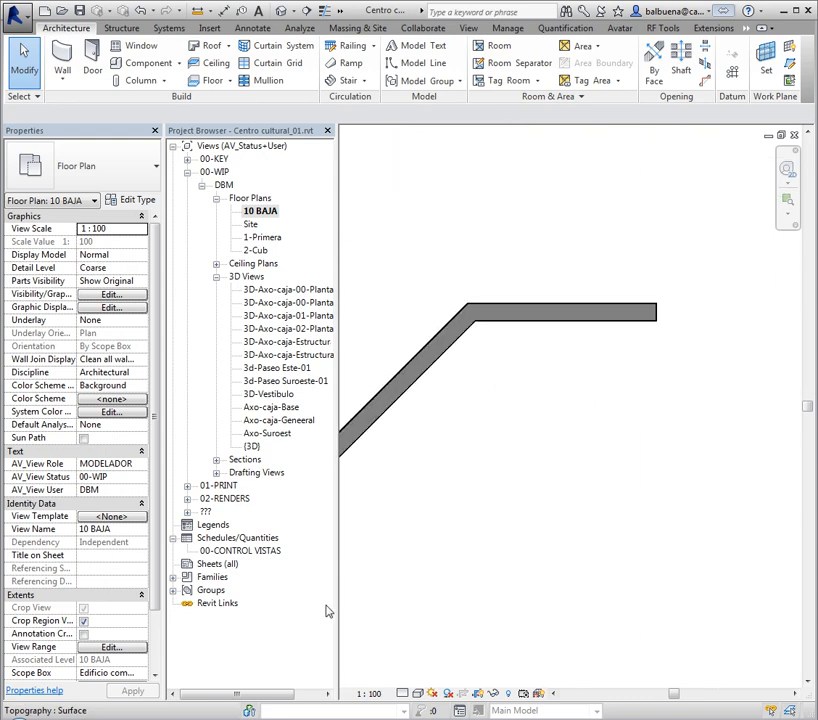
click(442, 352)
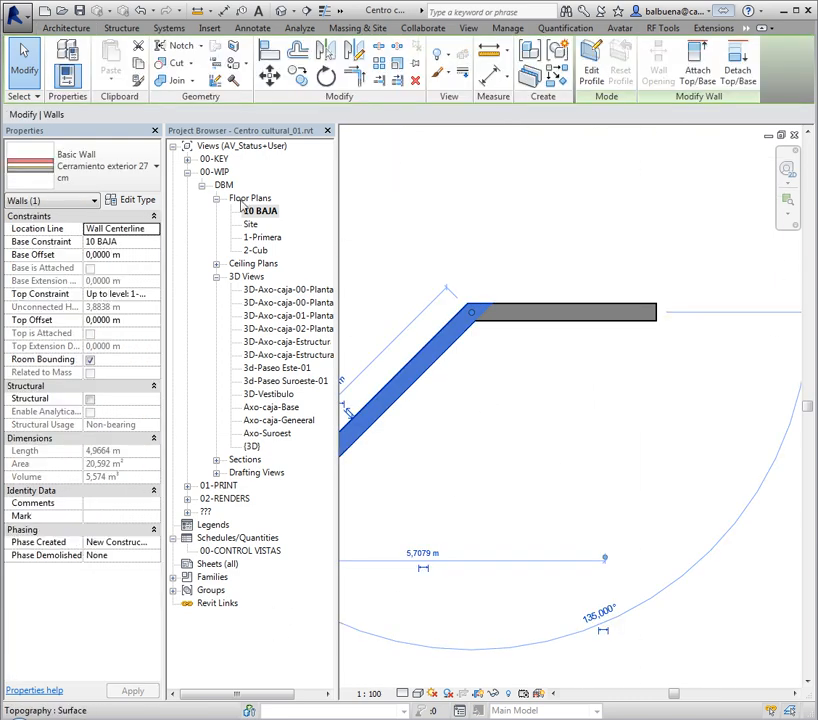
click(150, 199)
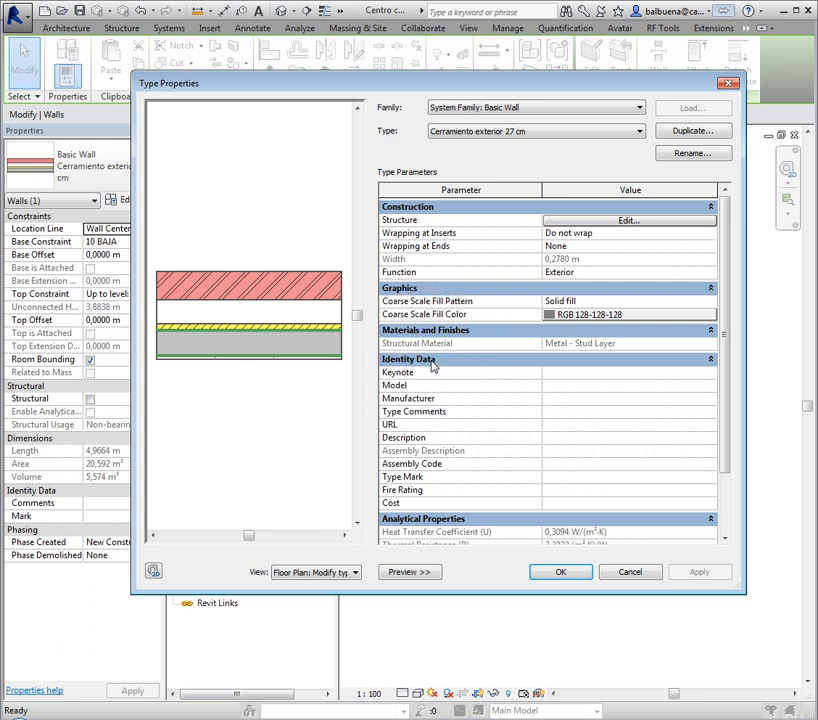
Set the type mark of the Cerramiento exterior 27 cm wall type to M1 in its identity data
click(552, 388)
click(565, 399)
click(556, 411)
click(549, 424)
click(550, 491)
click(564, 479)
text(m)
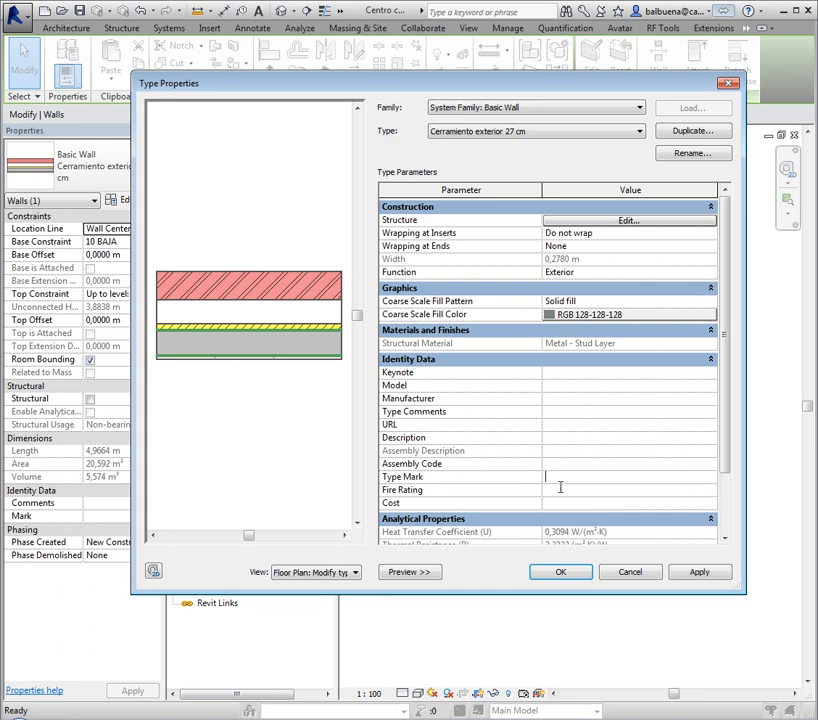
text(1)
Set the wall type's fire rating to EF-90 and its cost to 180
click(570, 493)
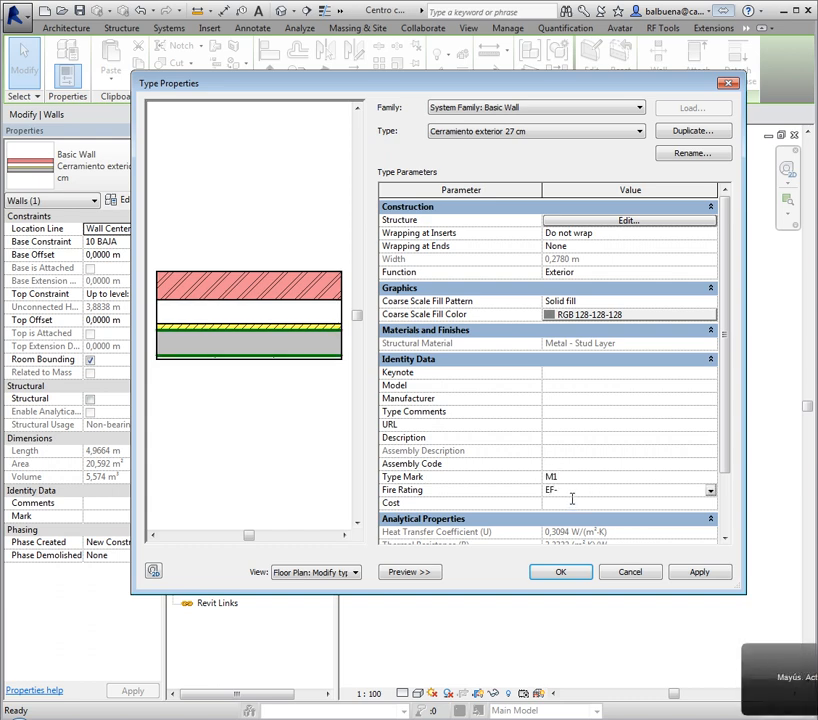
text(EF-90)
click(575, 503)
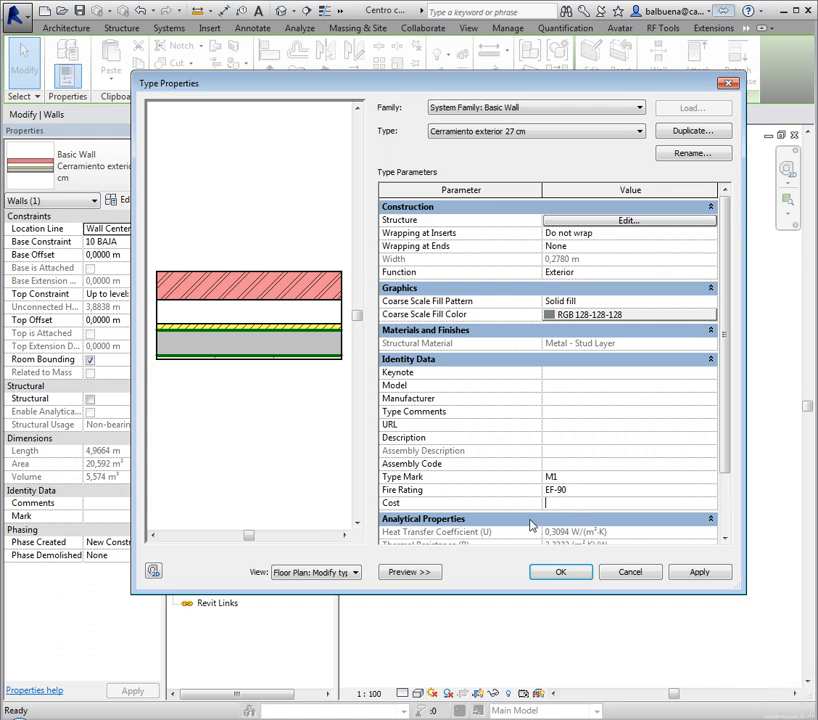
text(180)
click(570, 465)
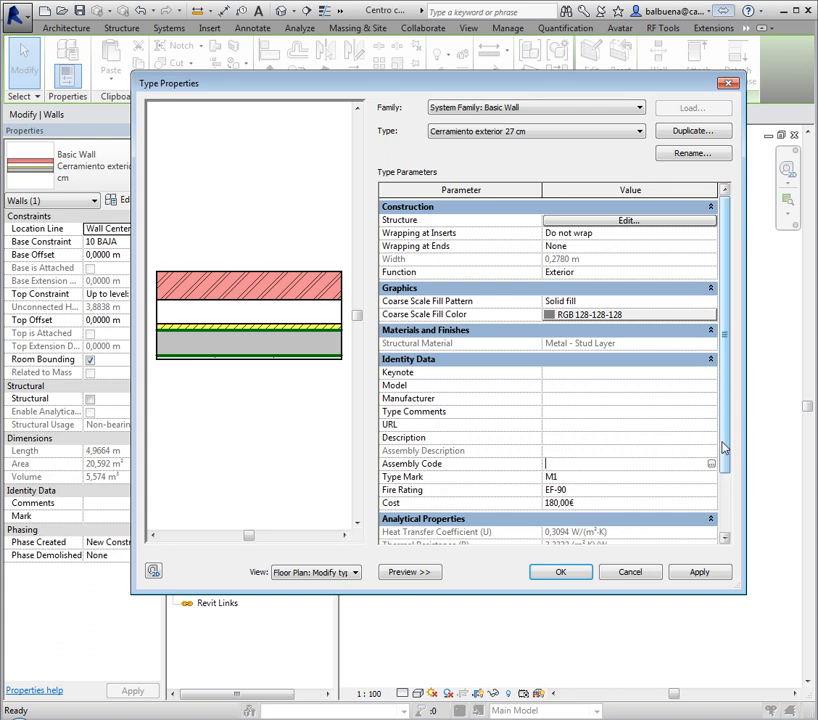
Enlarge the type properties dialog to show all analytical properties, and open the wall type's layer structure for editing
drag(724, 448, 727, 511)
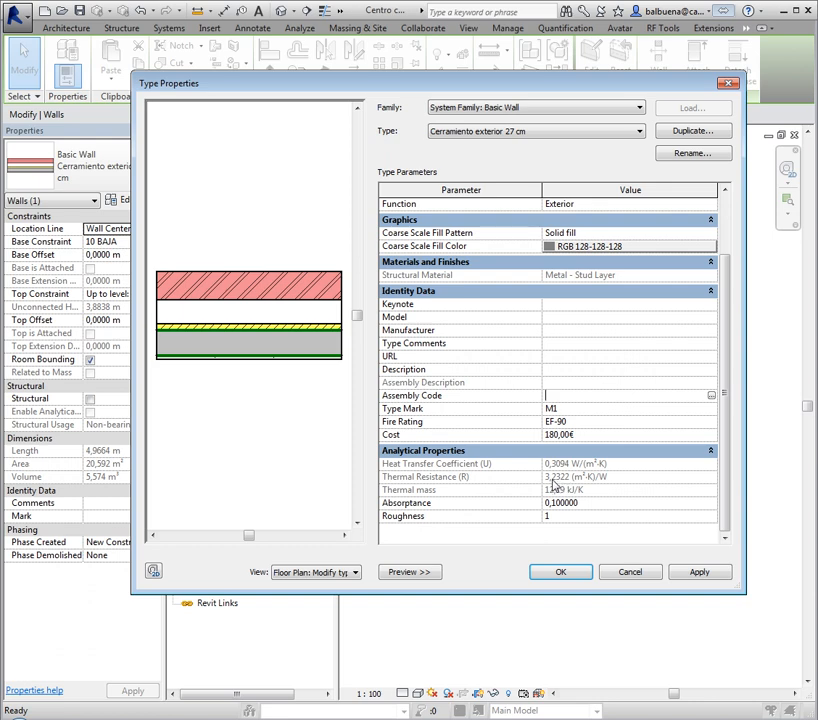
drag(745, 594, 766, 669)
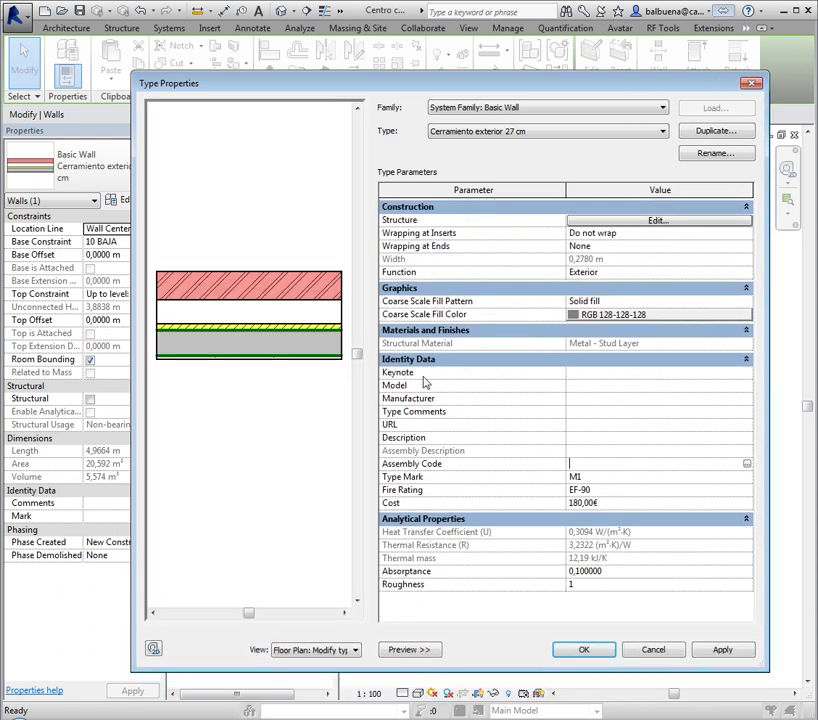
click(305, 344)
click(405, 223)
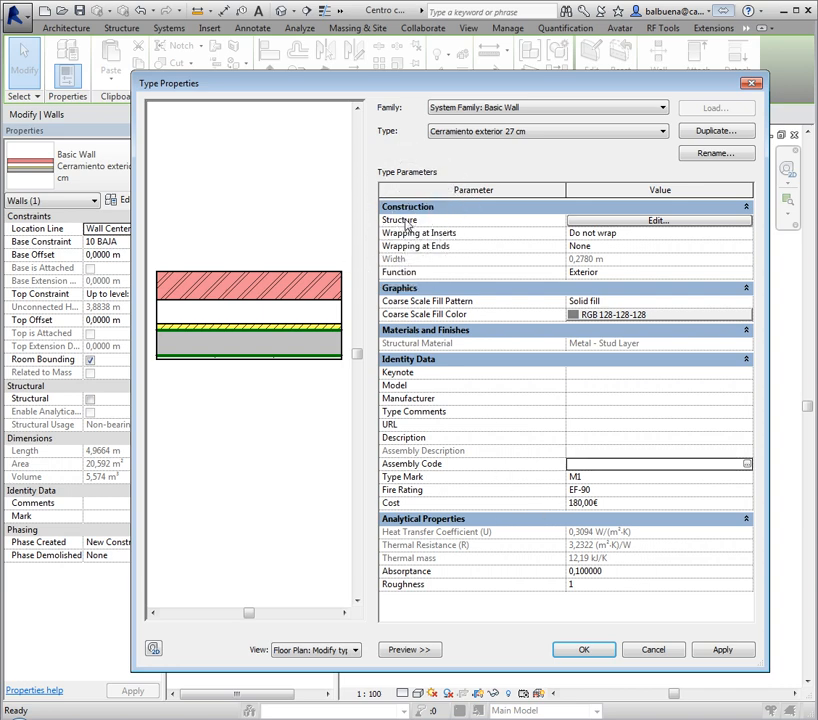
click(660, 222)
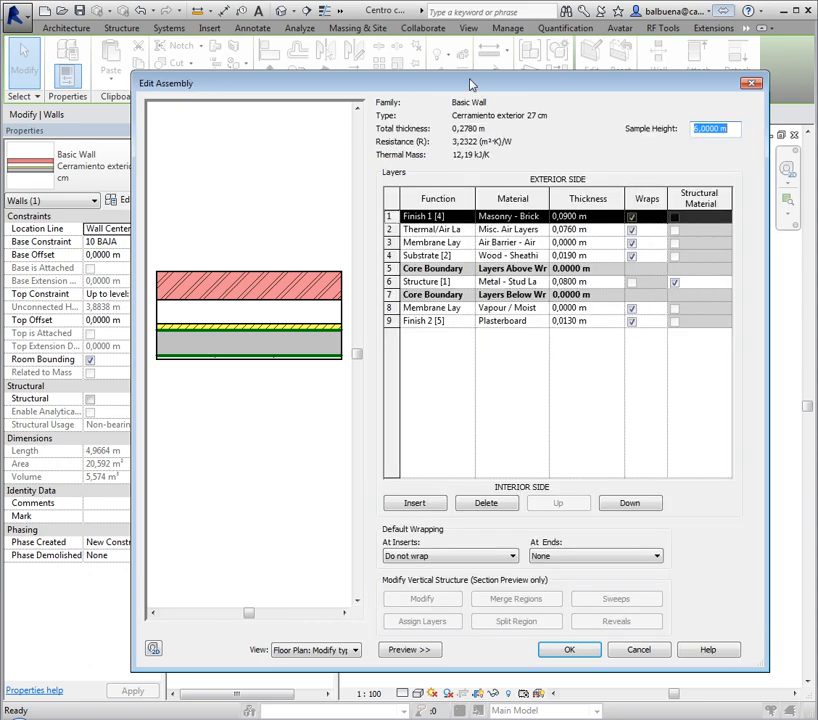
Reposition the assembly dialog and widen the Function and Material columns of the layer table
drag(472, 84, 470, 66)
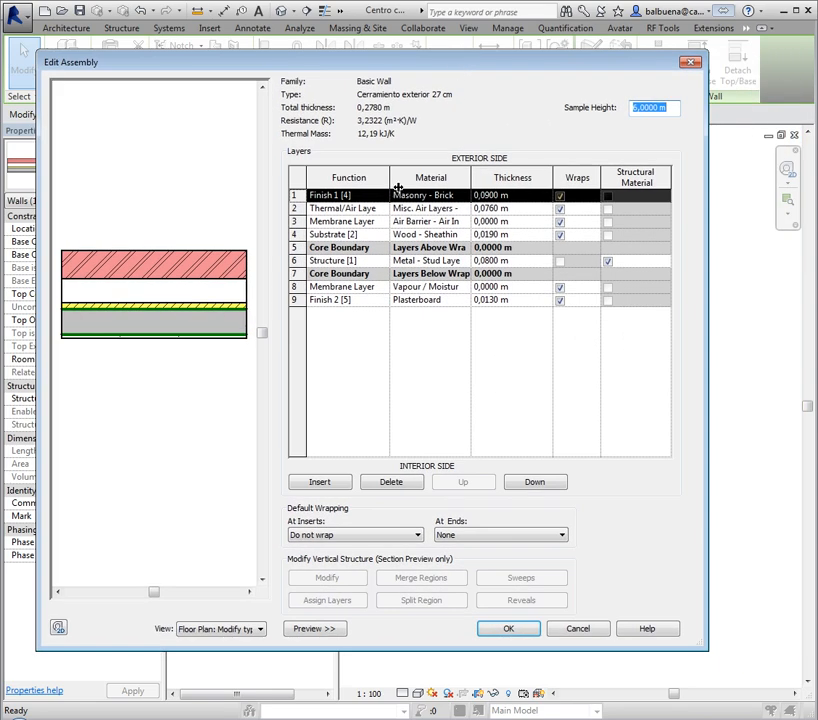
drag(390, 188, 399, 188)
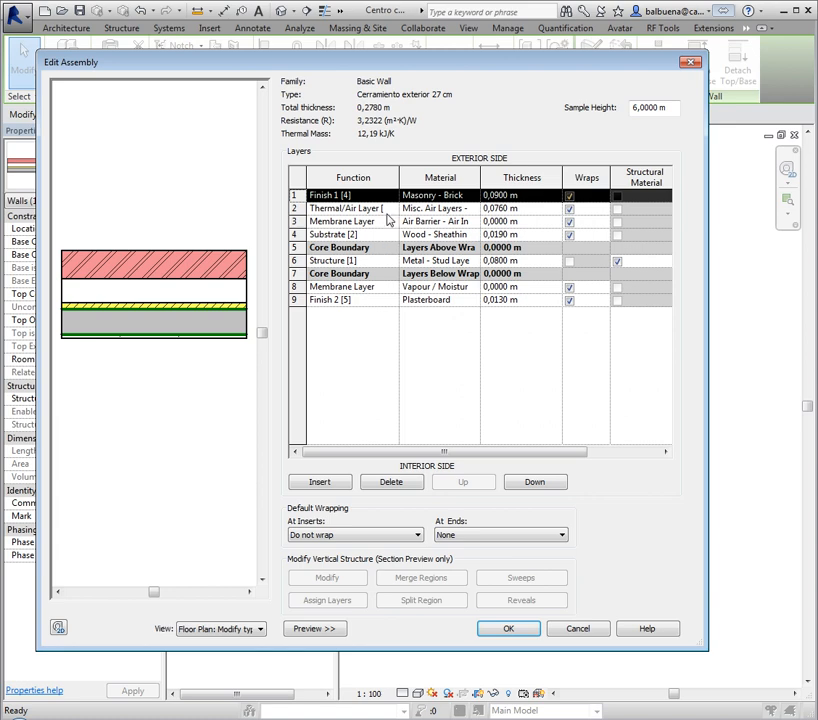
click(374, 210)
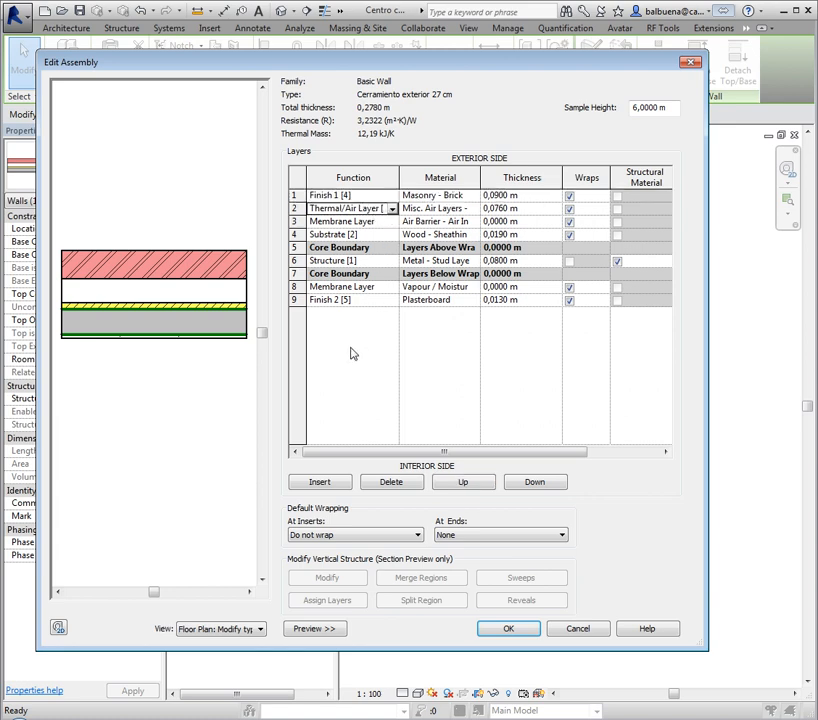
click(366, 197)
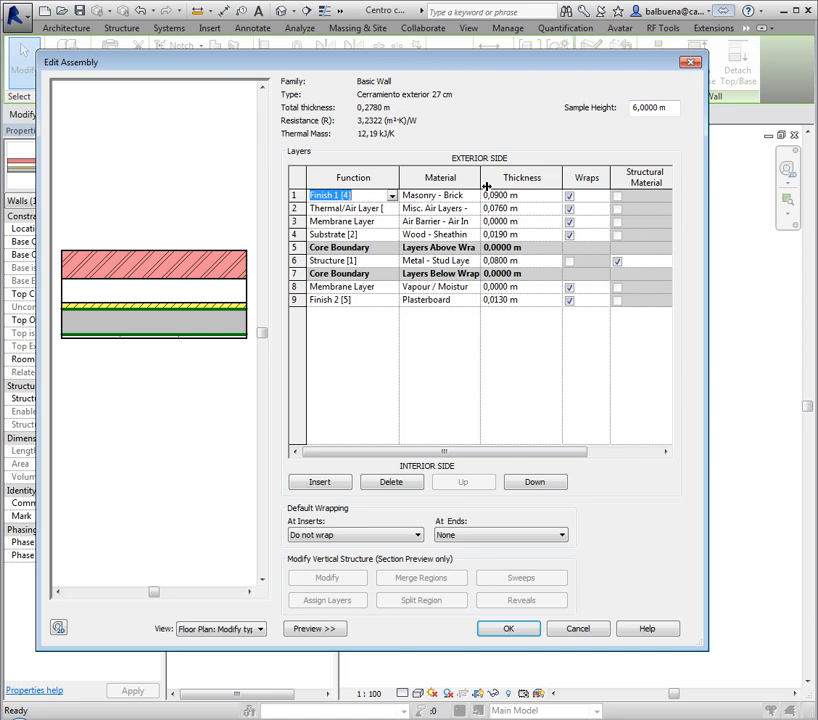
drag(482, 177, 495, 177)
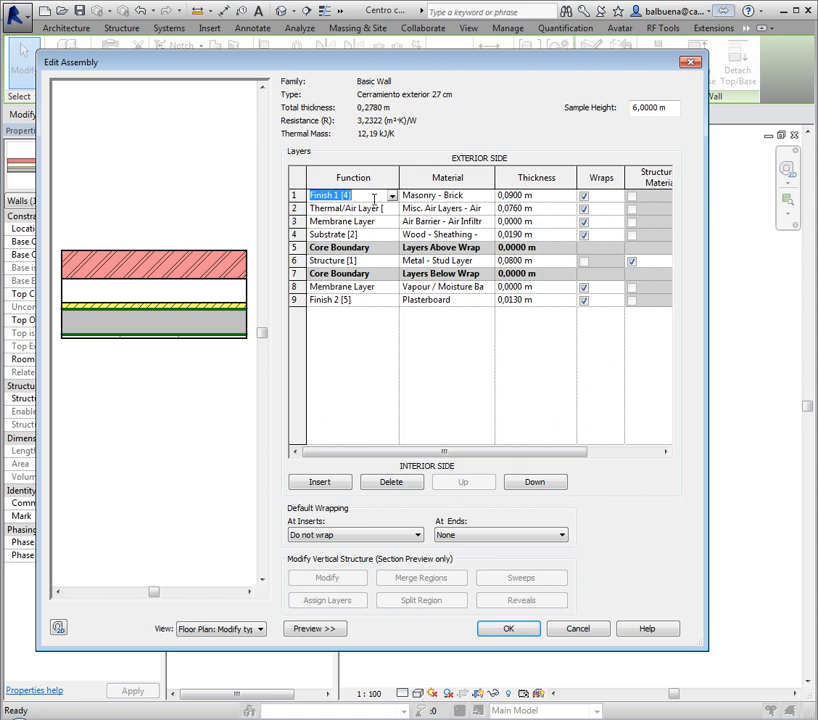
click(348, 196)
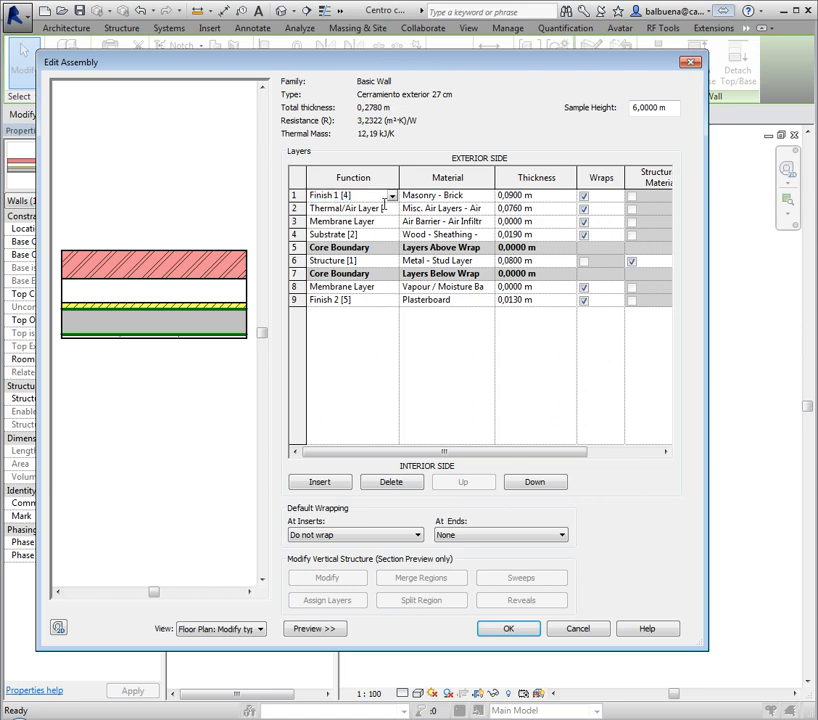
Review the functions available for the exterior Masonry - Brick layer and keep Finish 1 [4]
click(392, 196)
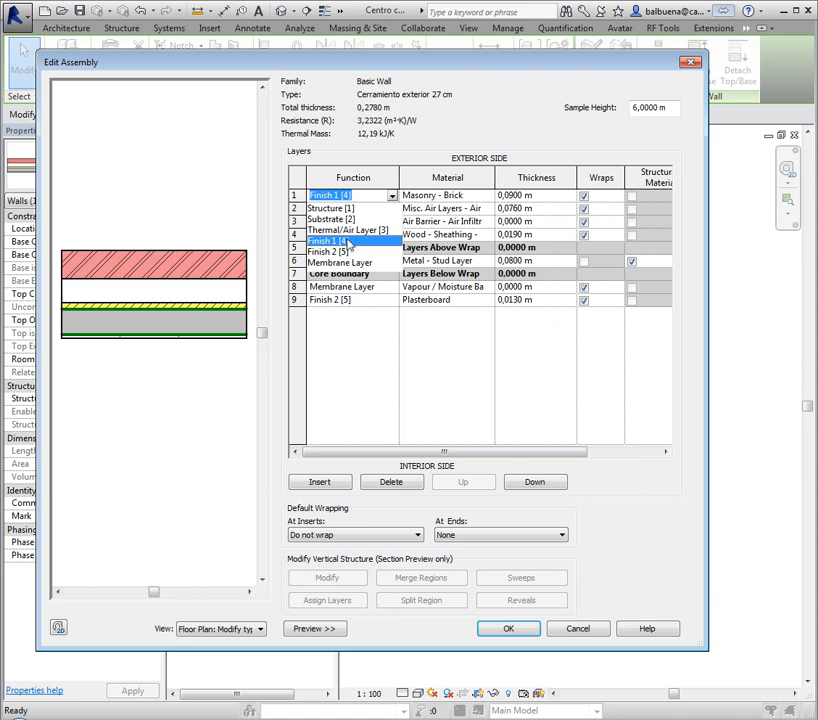
click(340, 241)
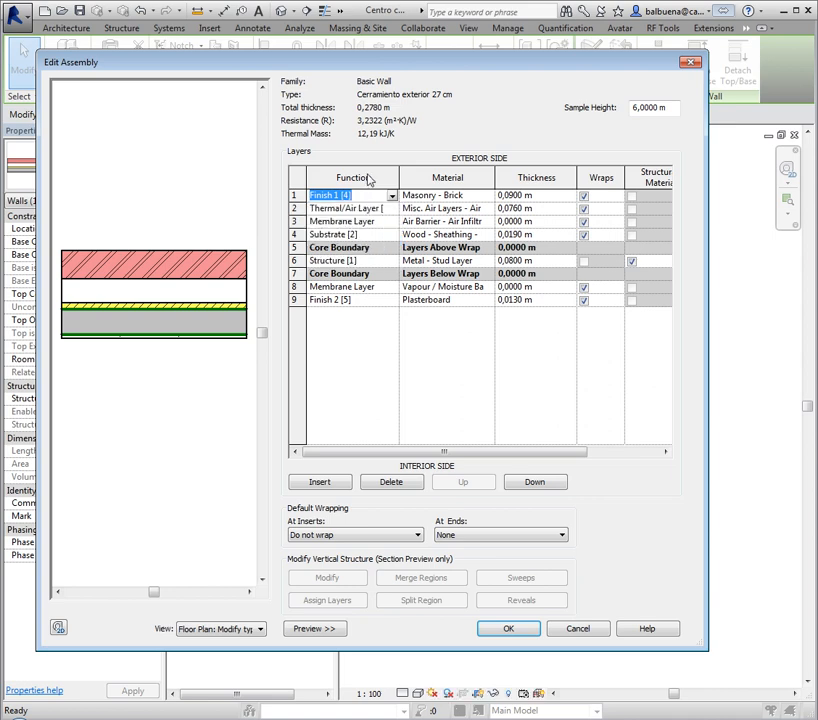
click(387, 205)
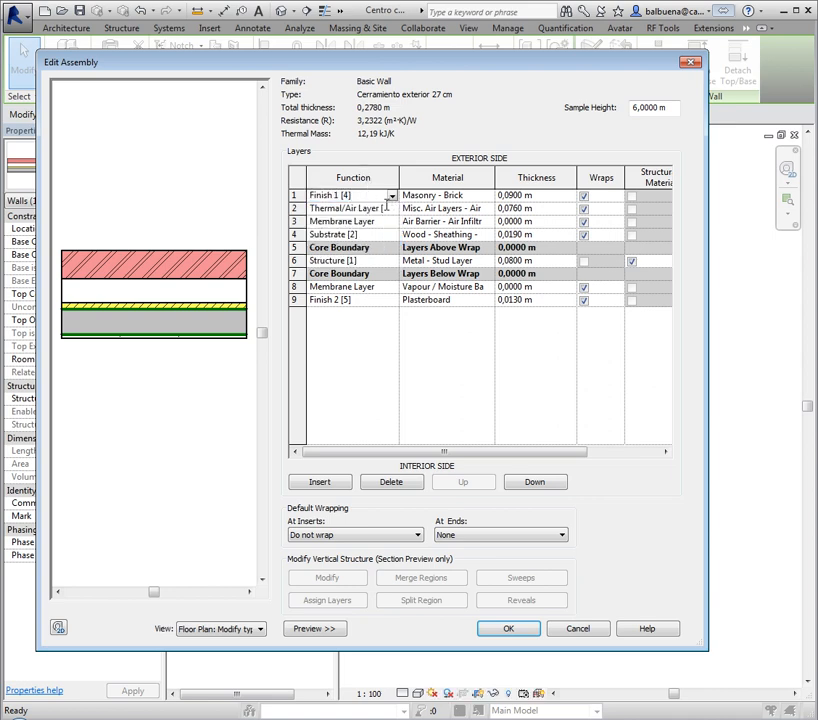
drag(386, 204, 308, 199)
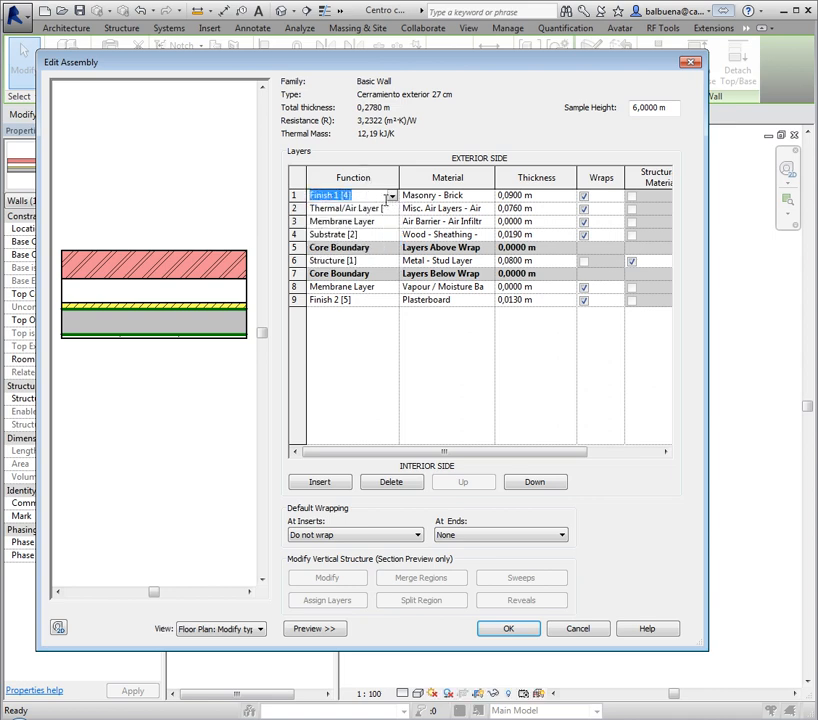
drag(374, 204, 309, 199)
click(376, 199)
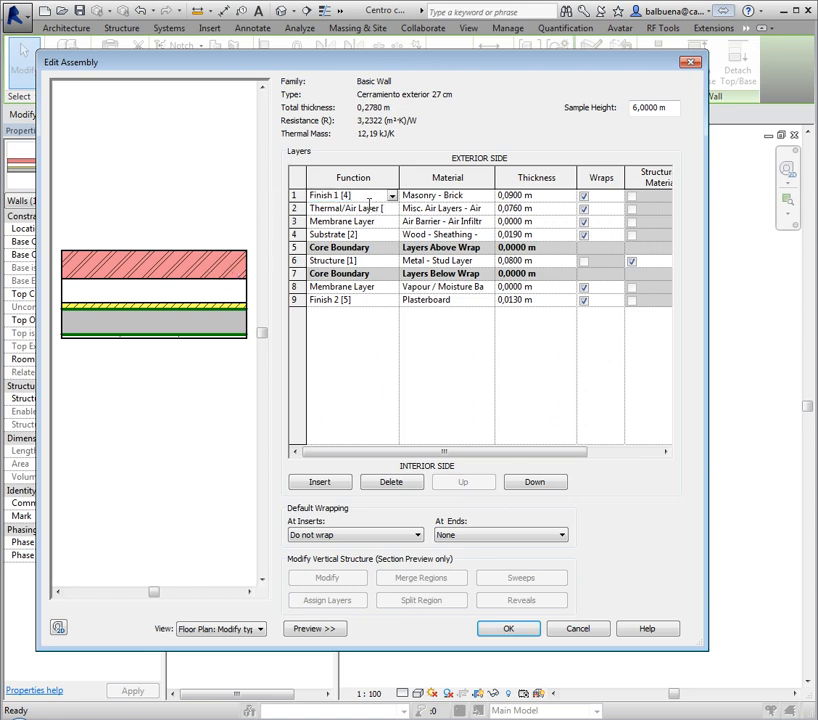
drag(342, 200, 370, 202)
Try Structure [1] as the function of the Masonry - Brick layer and restore Finish 1 [4]
click(391, 197)
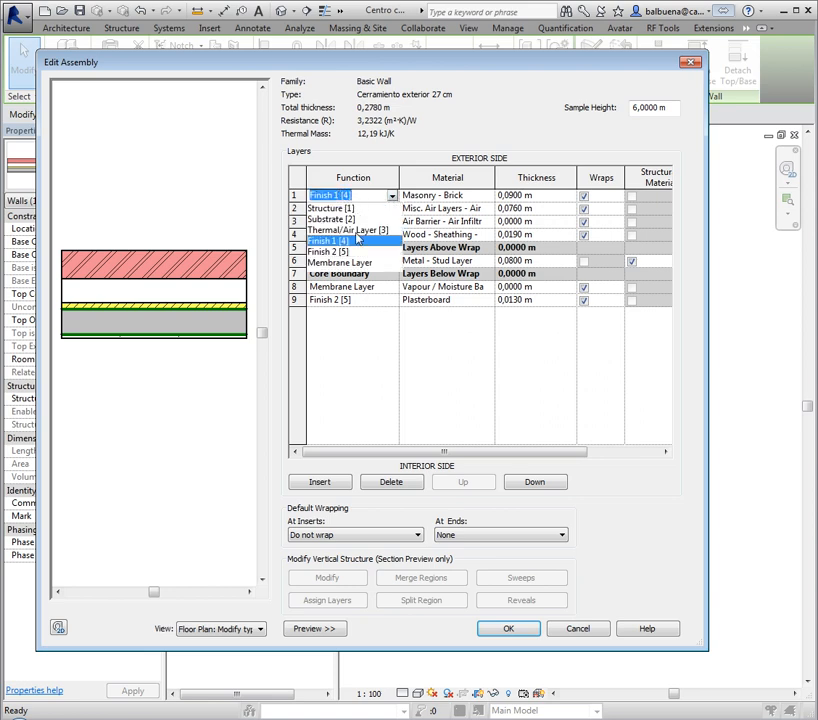
click(340, 208)
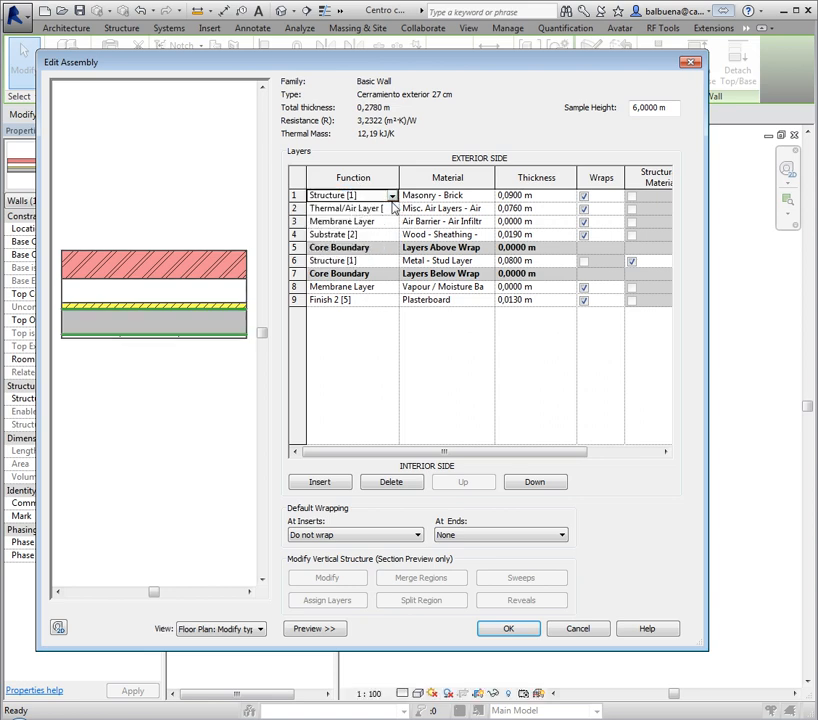
click(391, 196)
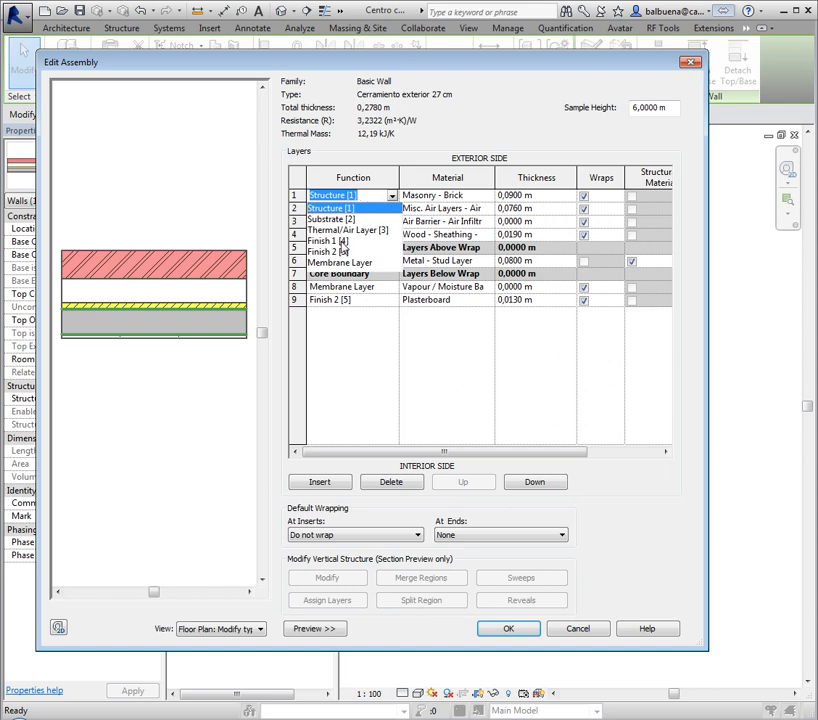
click(343, 241)
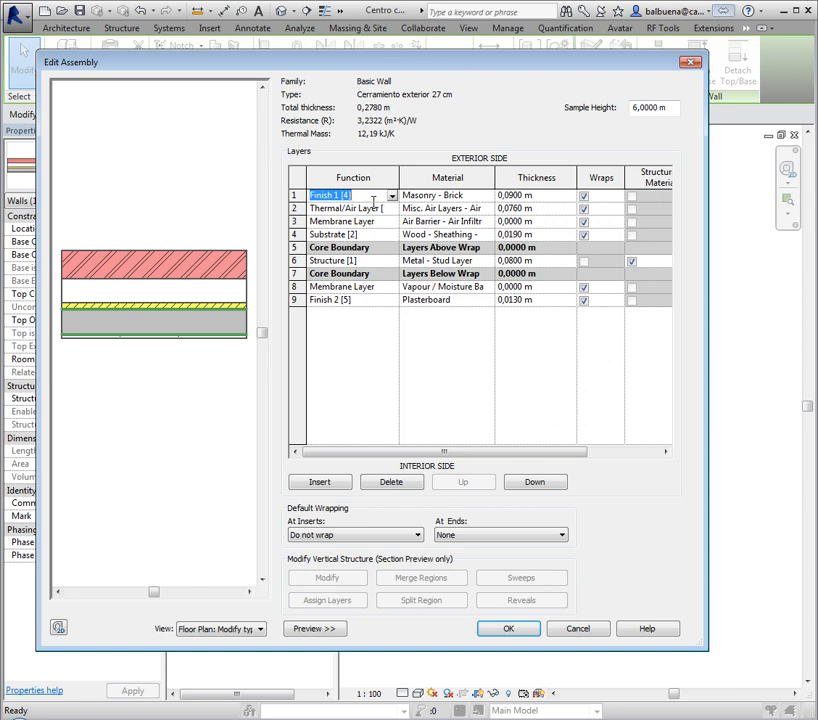
click(373, 201)
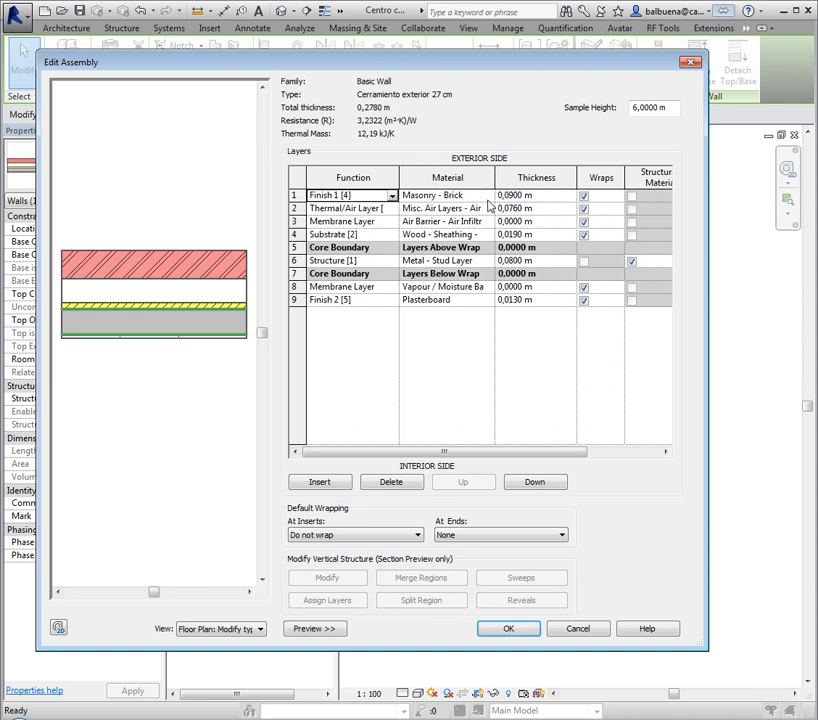
Set the thickness of the interior Plasterboard finish layer to 0,0017 m
click(552, 198)
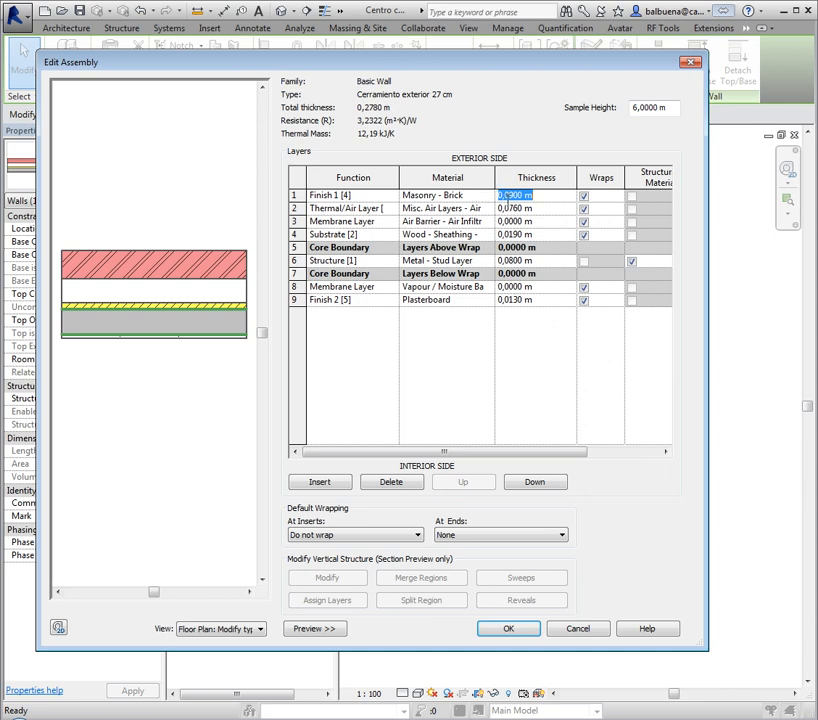
click(520, 300)
drag(520, 300, 580, 302)
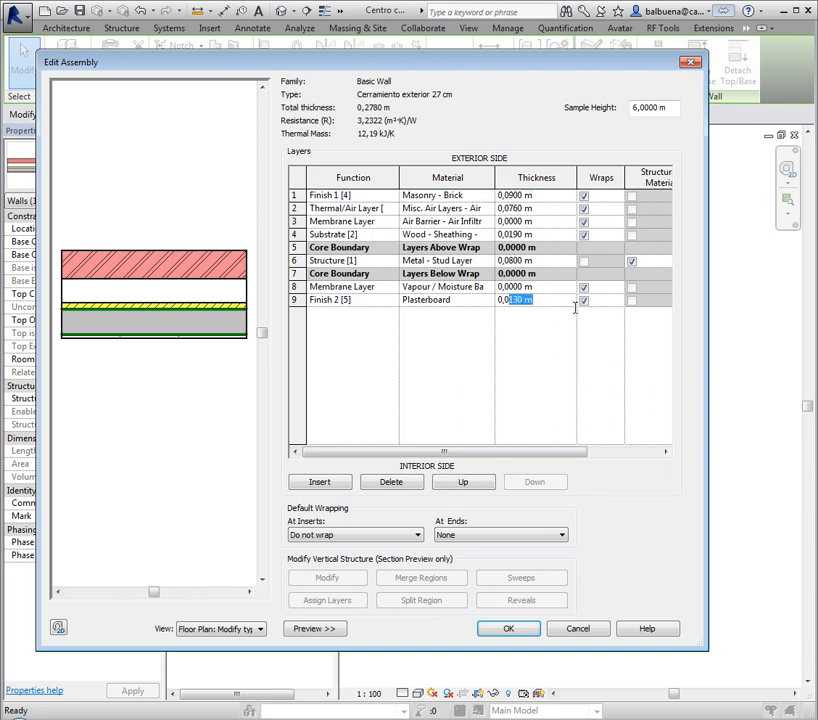
text(0,0017)
click(506, 330)
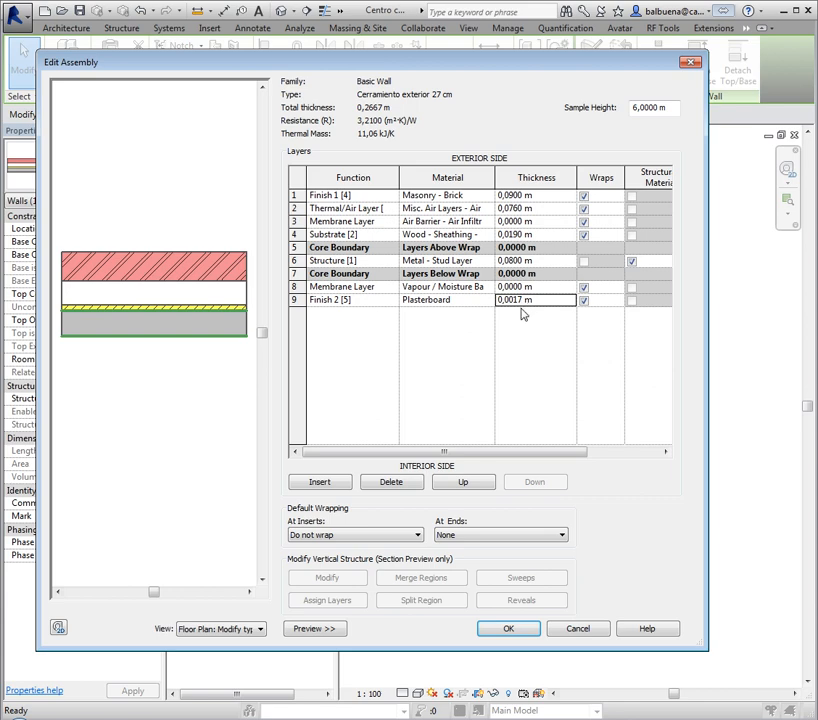
Try thicknesses of 0,0016 m and 0,0015 m for the Plasterboard layer
click(524, 300)
key(BackSpace)
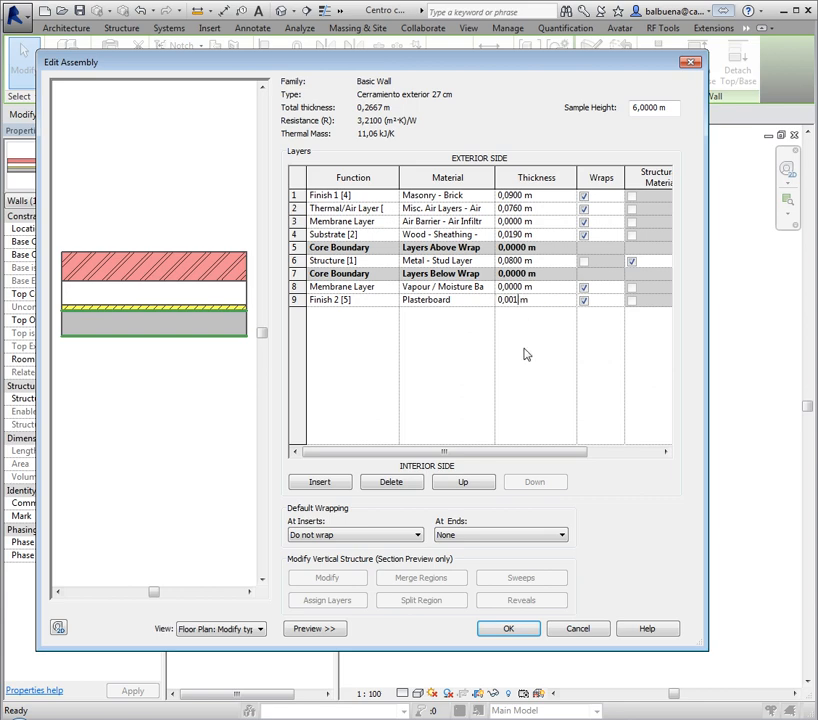
text(6)
key(Tab)
key(BackSpace)
text(5)
key(Tab)
Reduce the Plasterboard layer's thickness to 0,0014 m and on to 0,0013 m, and try to accept the assembly
click(536, 303)
click(520, 344)
text(4)
click(520, 346)
drag(506, 303, 529, 307)
text(3)
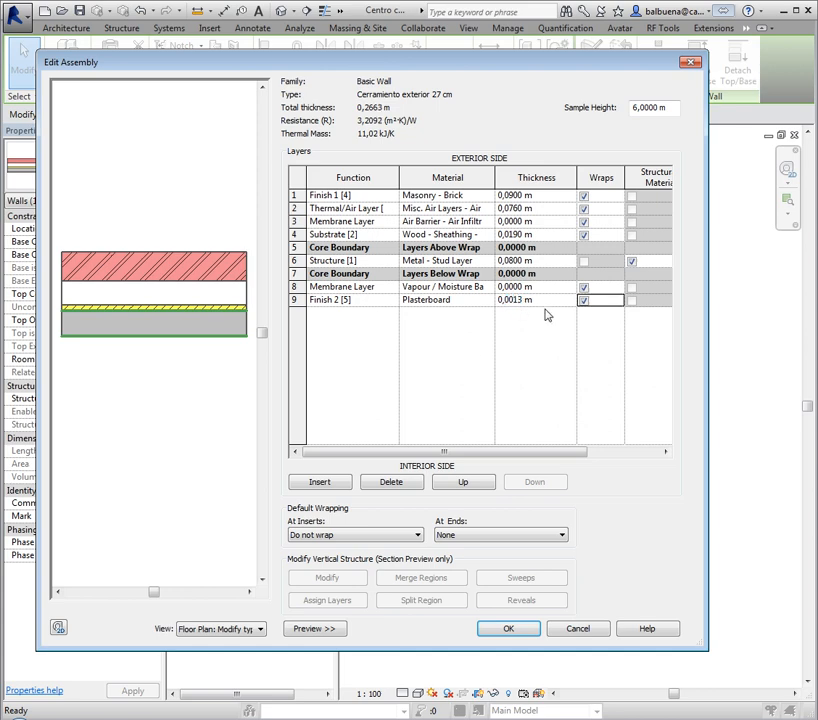
click(544, 307)
click(530, 627)
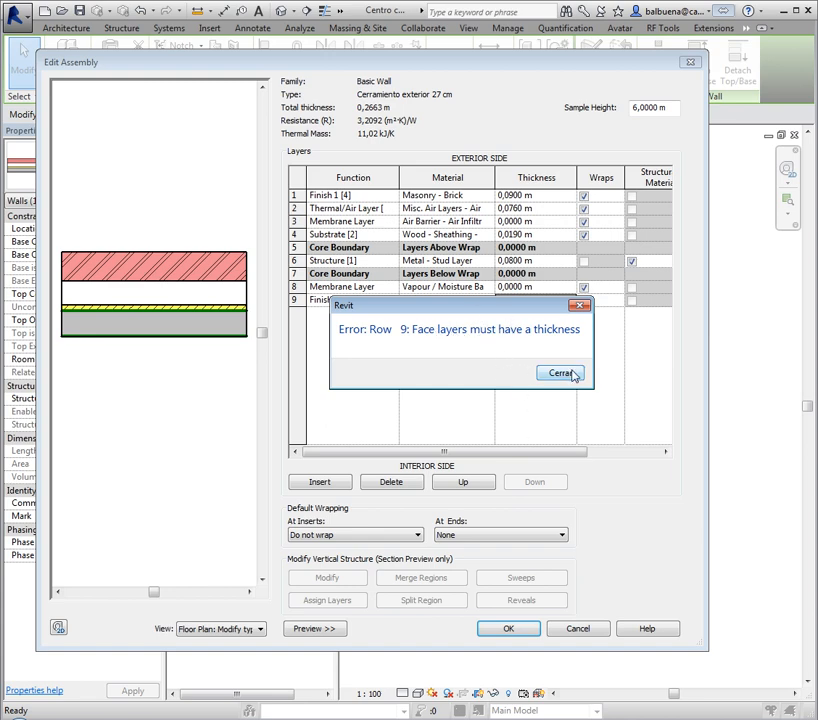
Dismiss the thickness error, set the Plasterboard layer's thickness to 0,0016 m and accept the assembly
click(566, 372)
key(BackSpace)
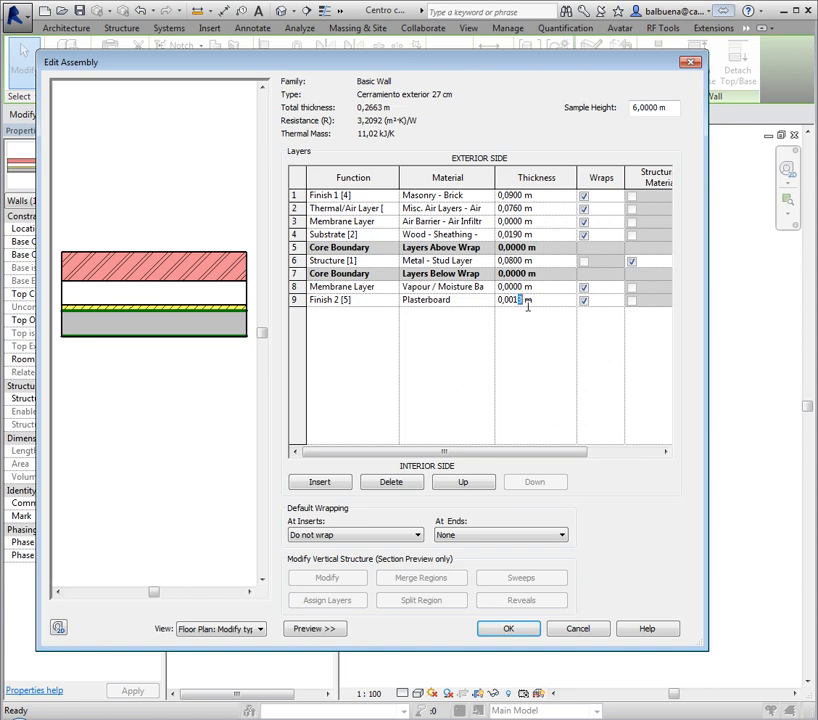
text(6)
click(508, 628)
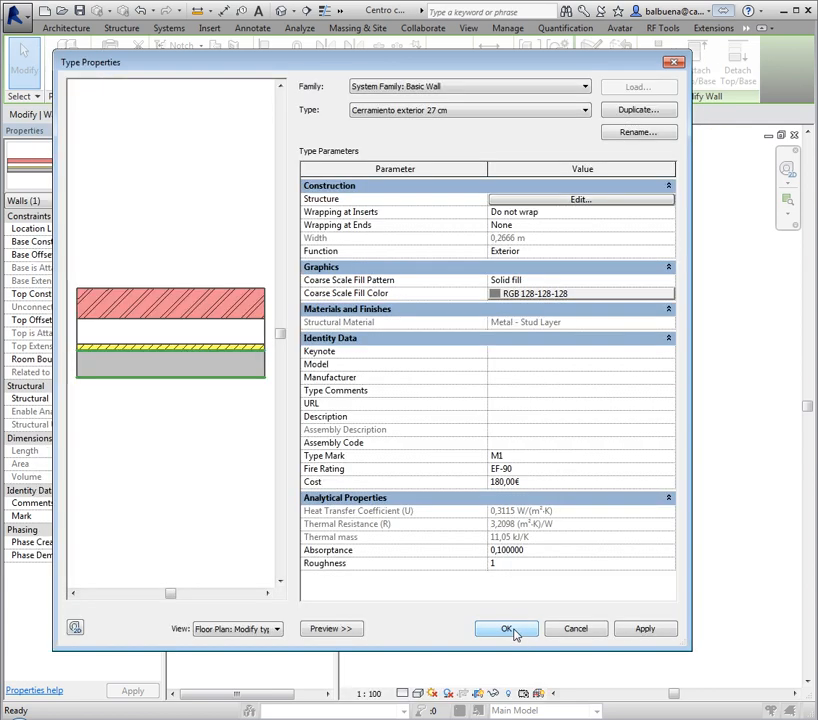
Reopen the layer structure of the Cerramiento exterior 27 cm wall type for editing
click(572, 201)
click(522, 301)
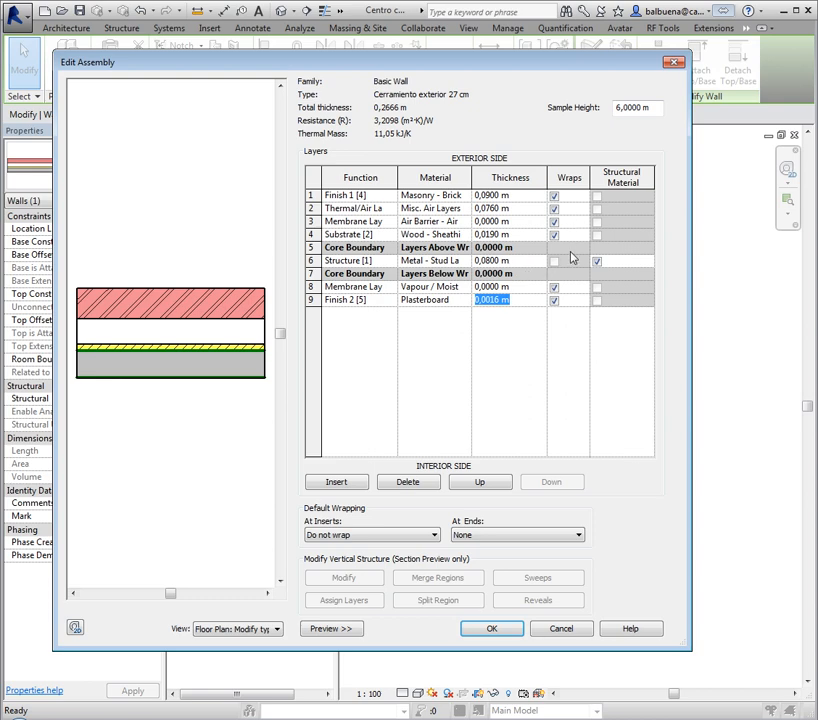
key(Return)
click(413, 221)
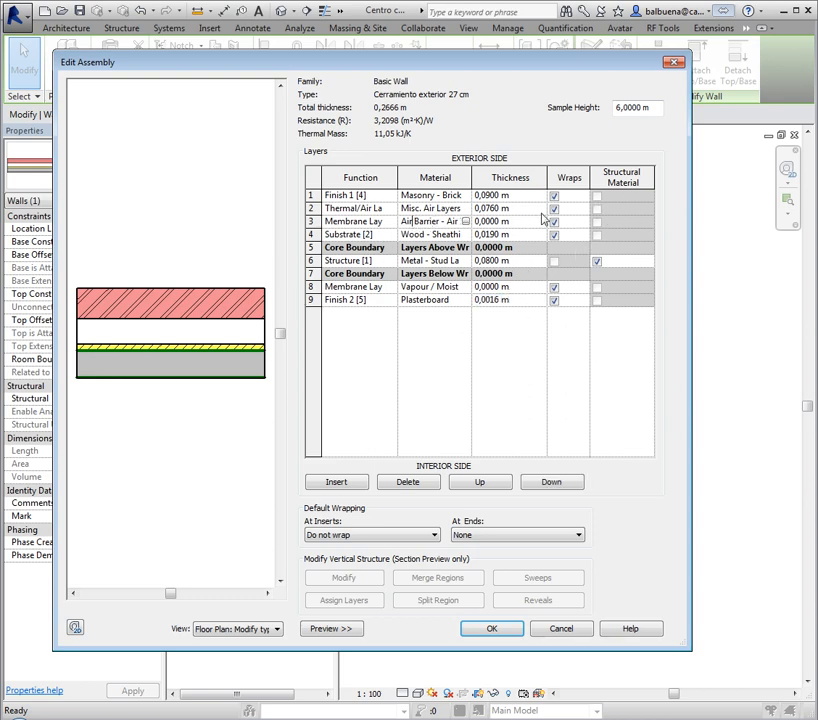
click(580, 209)
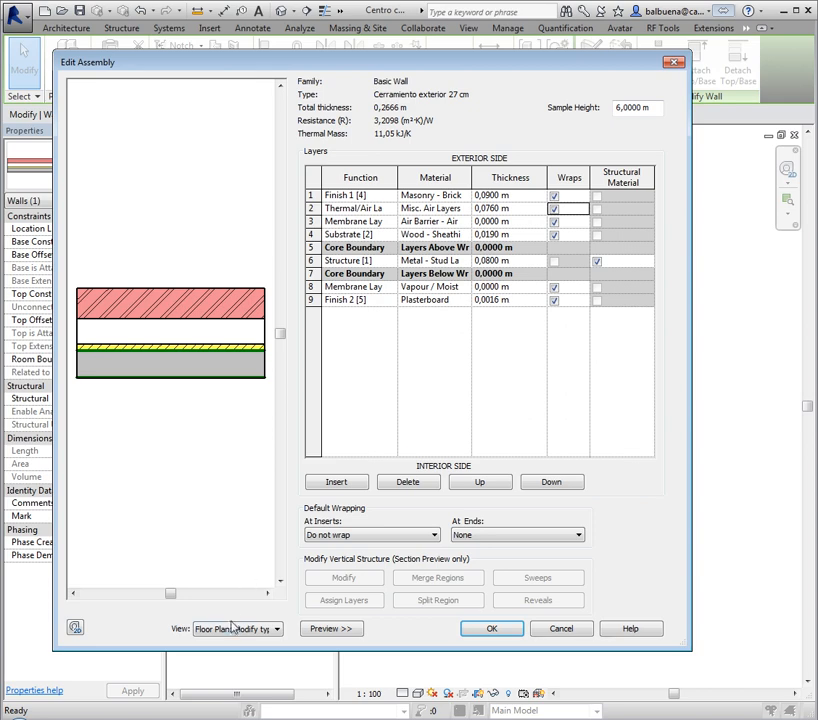
Switch the assembly preview from the floor plan to the Section: Modify type view
click(268, 628)
click(240, 652)
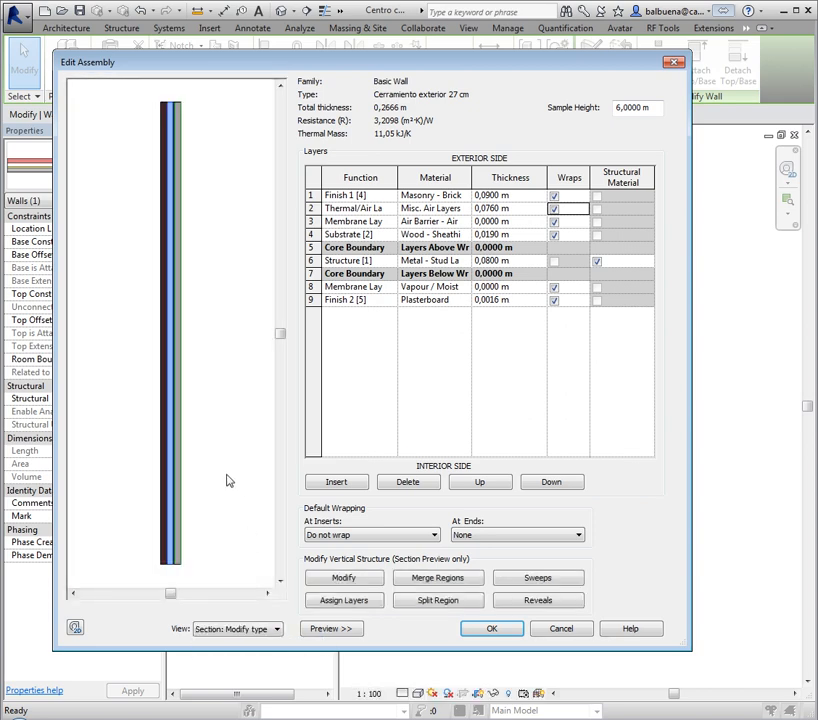
scroll(178, 484, up, 1)
scroll(178, 484, up, 4)
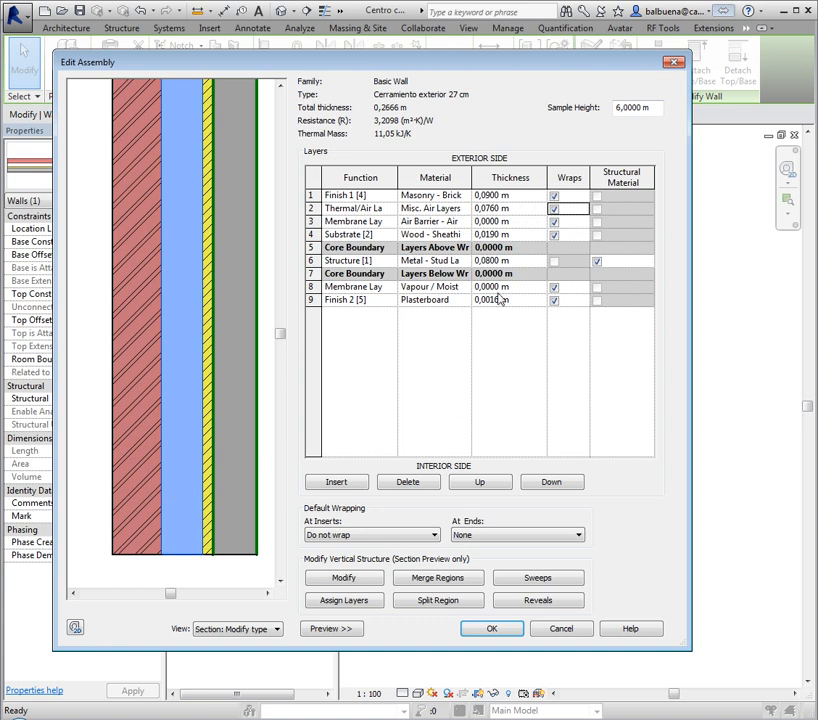
Set the thickness of the interior Plasterboard finish layer to 0,012 m
click(495, 291)
click(490, 299)
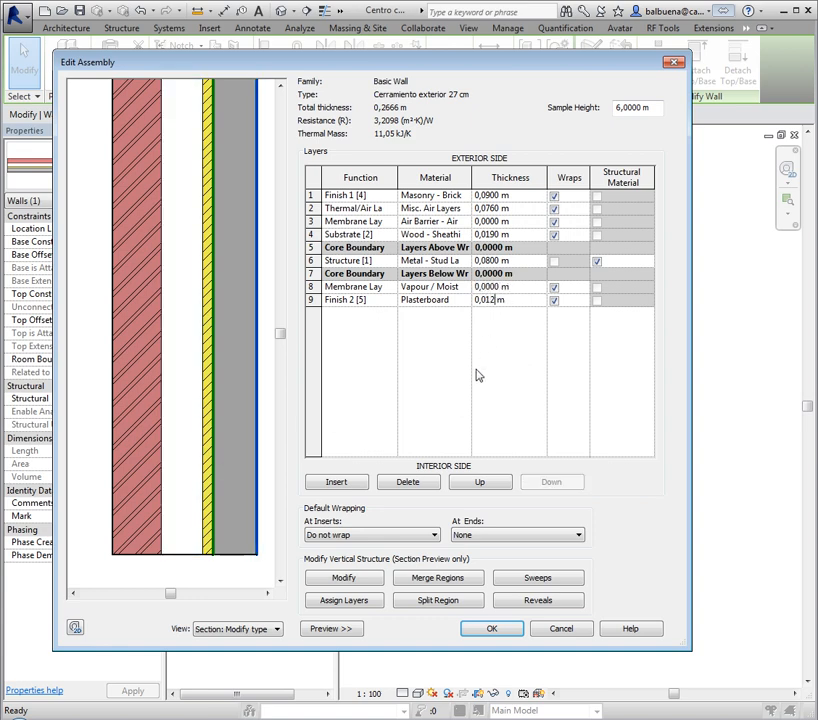
text(0,012)
key(Tab)
Examine the wall's layers in the section preview, from the base to the top and back
scroll(245, 448, down, 2)
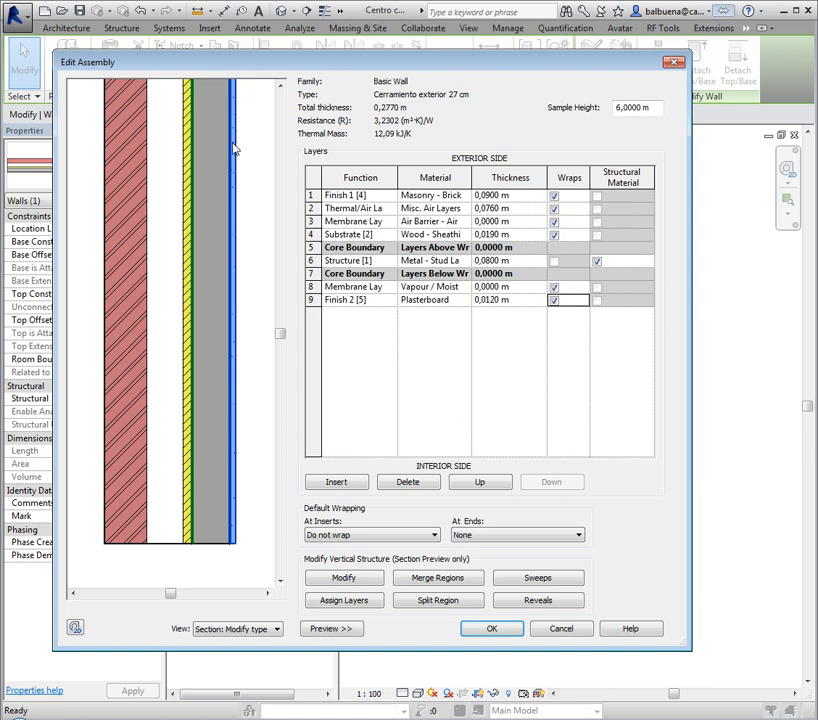
scroll(215, 166, down, 4)
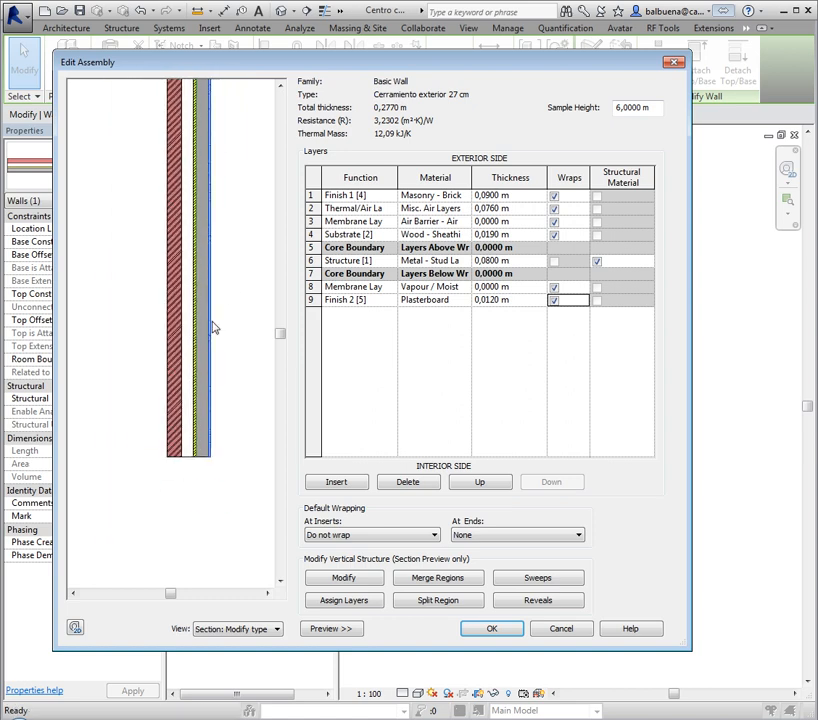
scroll(215, 300, down, 2)
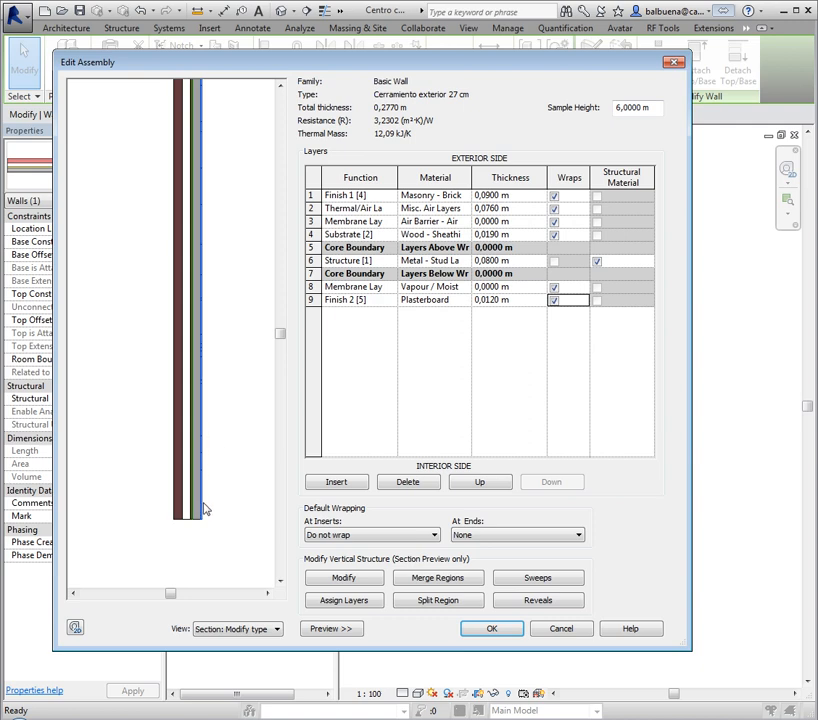
scroll(204, 512, up, 3)
scroll(211, 530, up, 1)
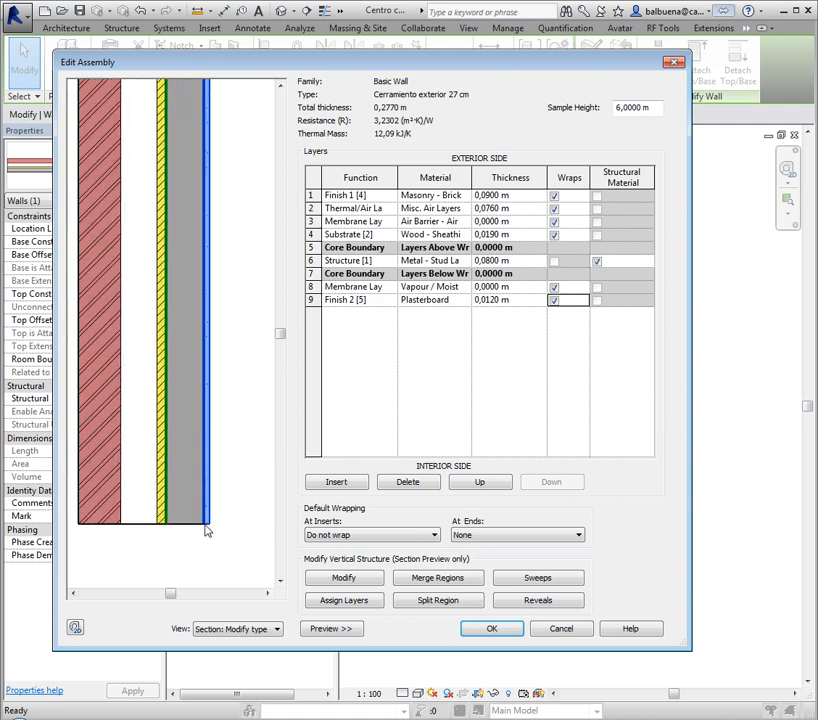
scroll(211, 309, down, 1)
scroll(208, 216, down, 3)
middle_drag(222, 120, 201, 329)
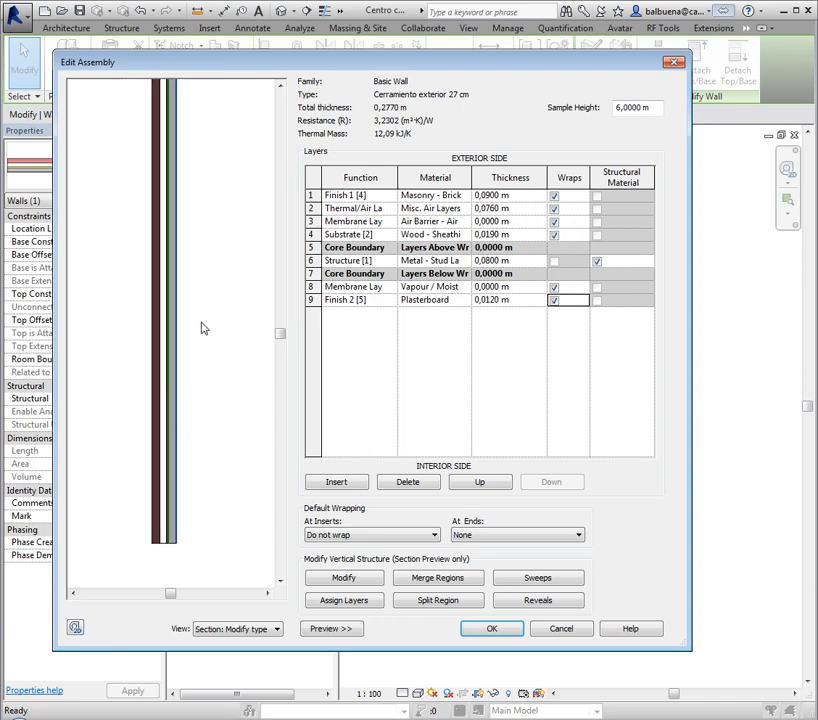
middle_drag(211, 167, 219, 311)
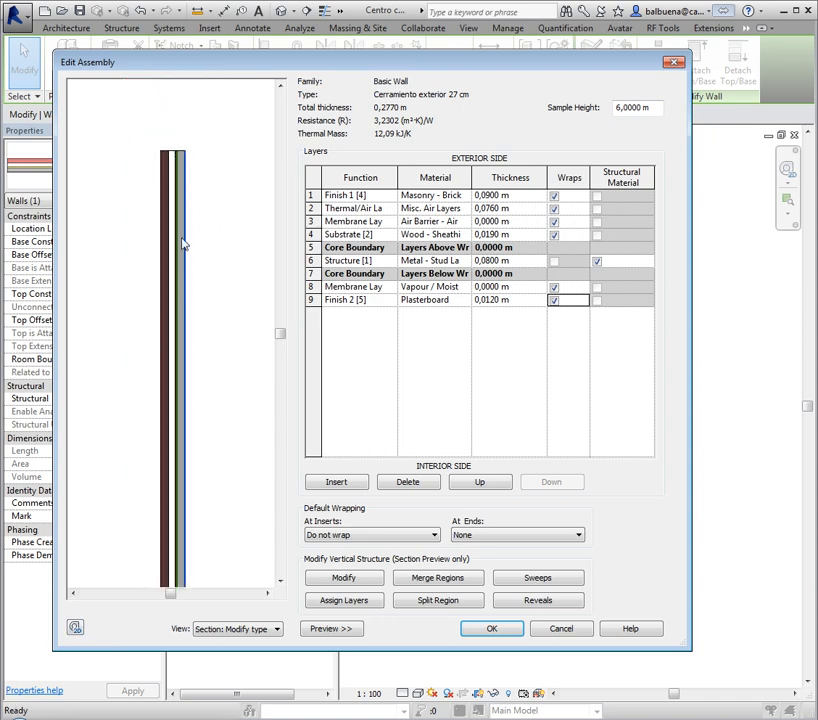
scroll(215, 307, down, 1)
scroll(215, 335, down, 1)
middle_drag(227, 359, 226, 305)
scroll(179, 522, up, 5)
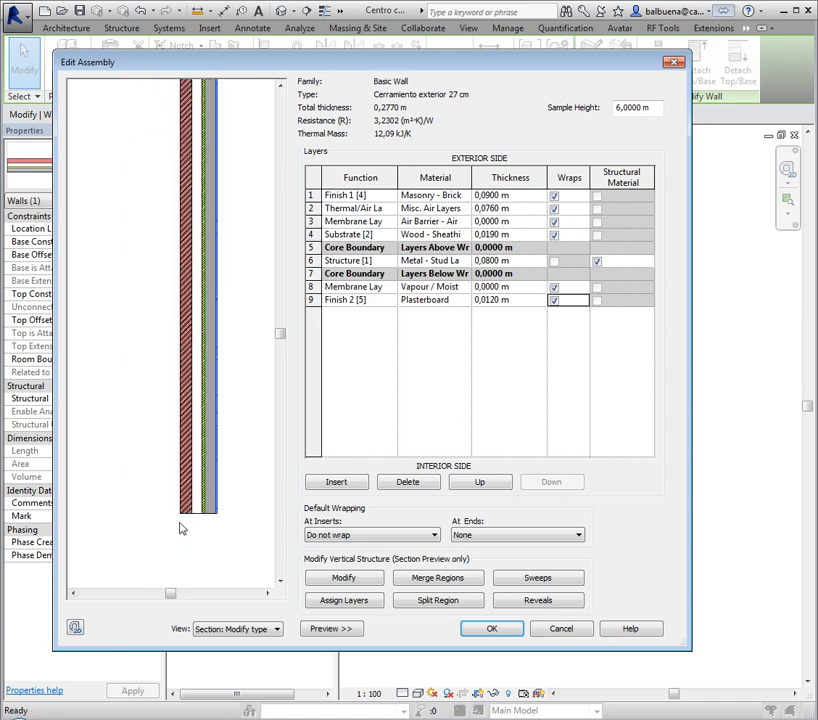
scroll(176, 502, down, 2)
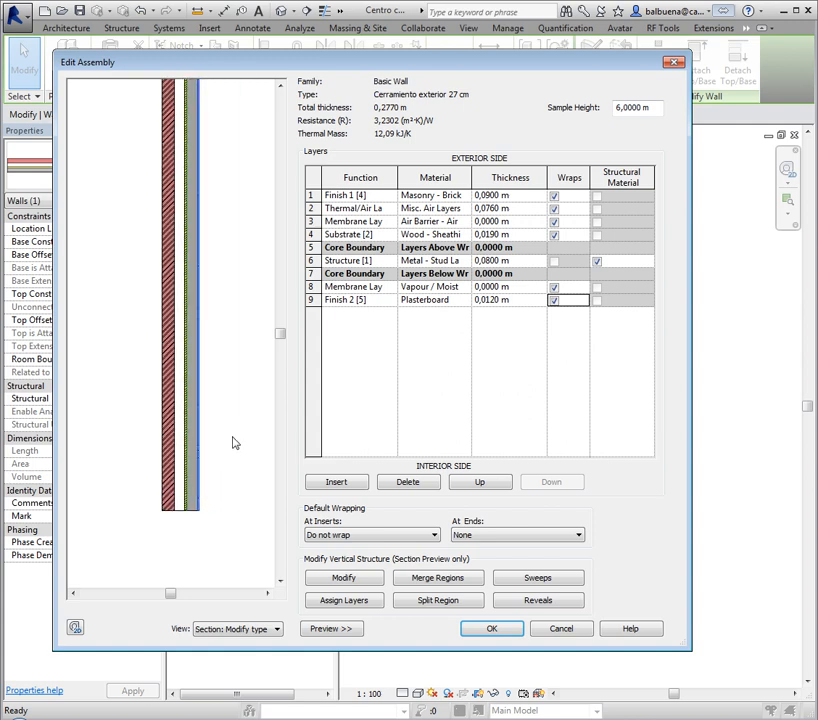
scroll(199, 492, up, 5)
scroll(198, 492, up, 1)
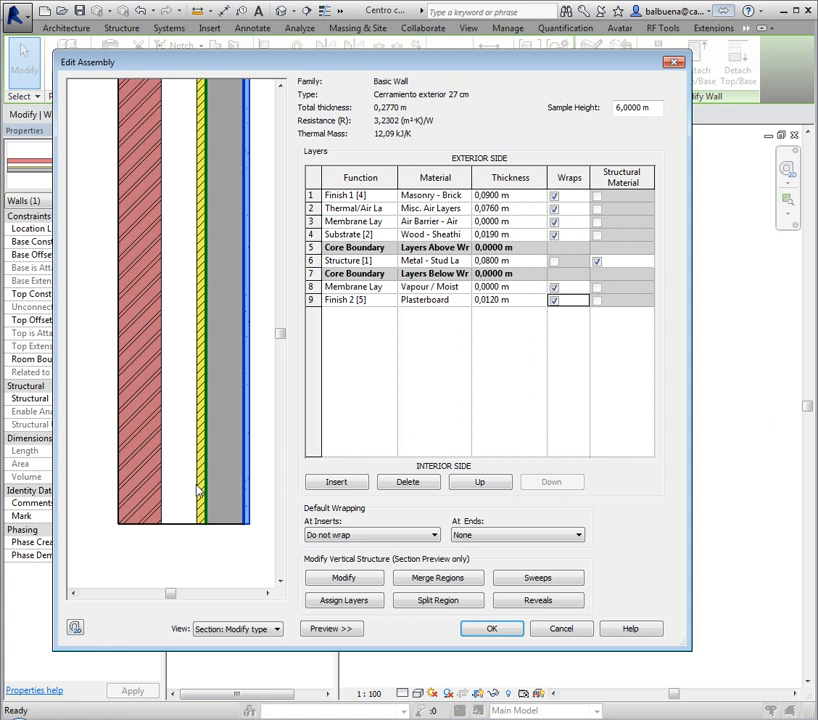
middle_drag(260, 556, 261, 569)
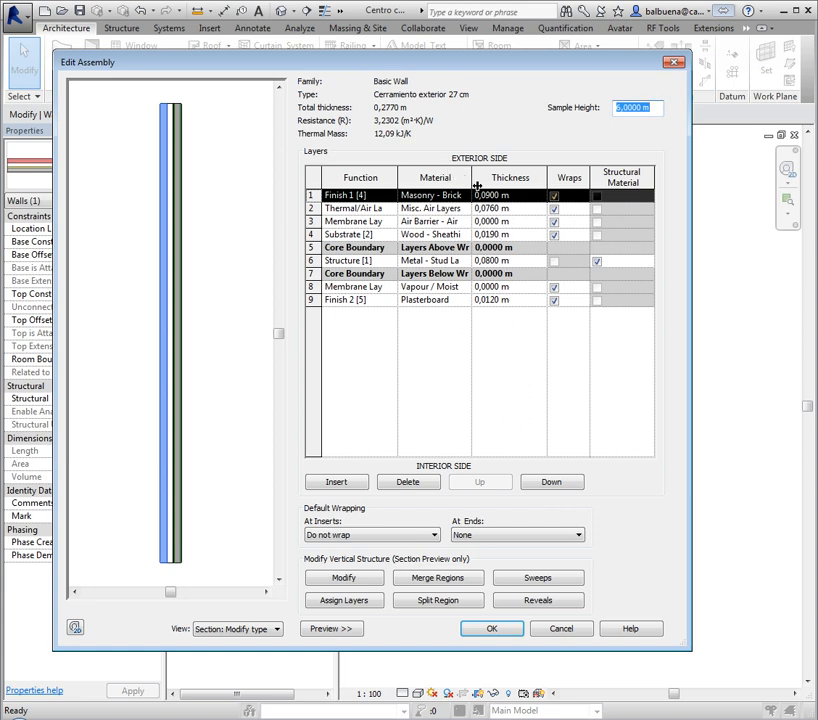
Widen the Material column of the layer table and activate the material cell of the exterior Finish 1 [4] layer
drag(471, 188, 512, 190)
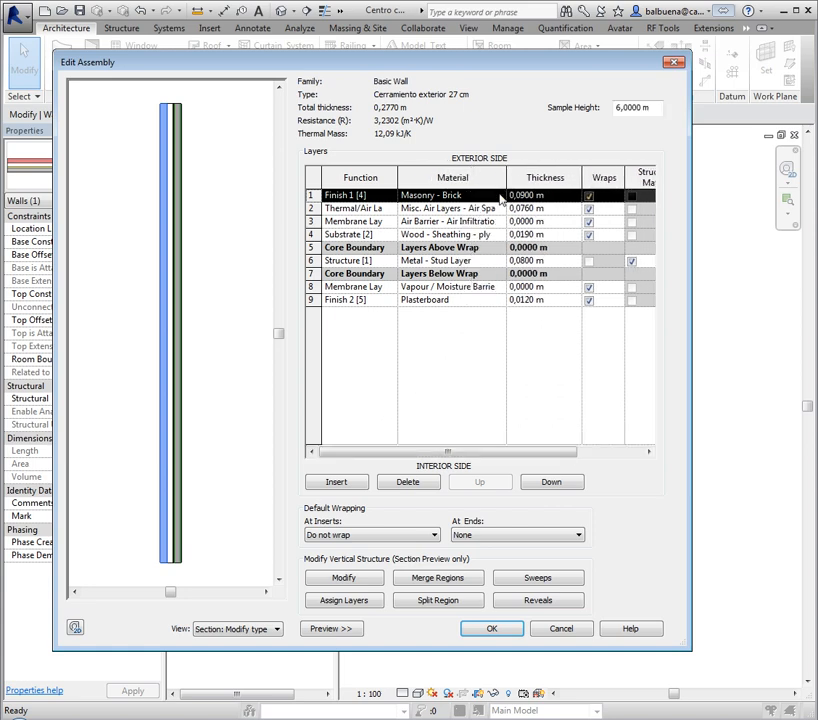
click(472, 197)
key(ctrl)
key(ctrl)
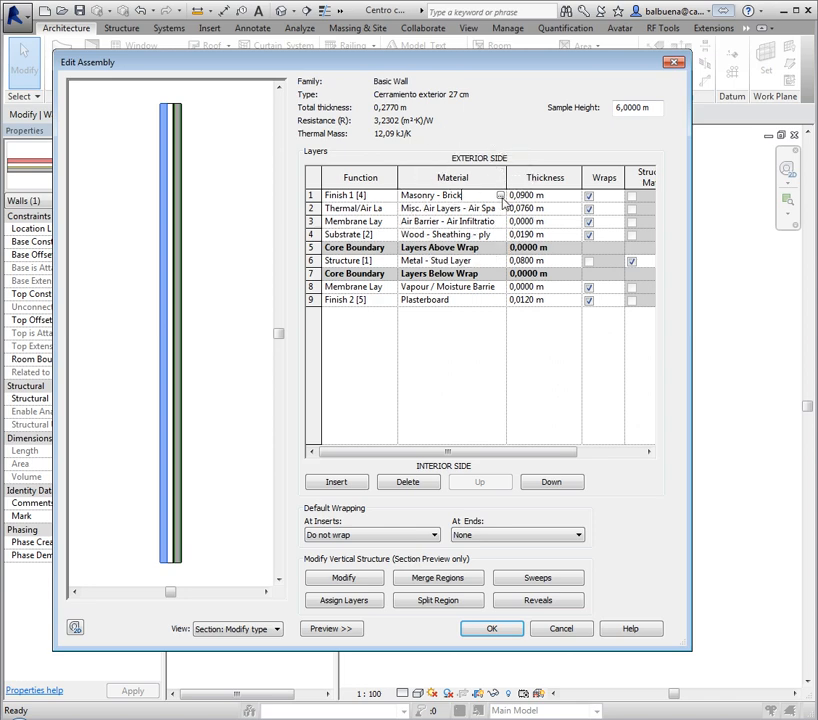
key(ctrl)
key(ctrl)
key(ctrl)
Open the Material Browser for the exterior Masonry - Brick layer and reposition its window
click(488, 208)
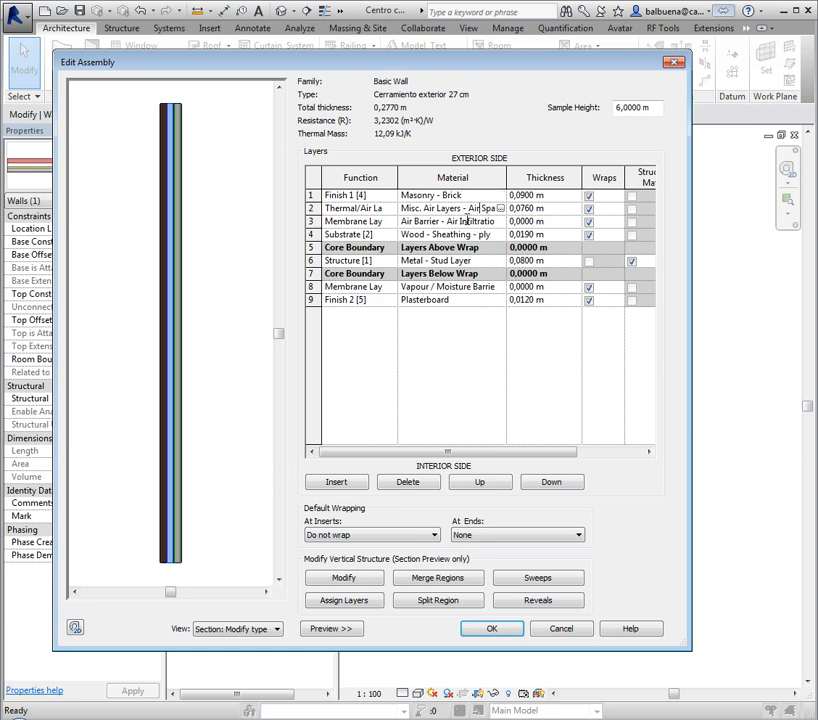
drag(414, 209, 482, 209)
click(450, 209)
click(488, 195)
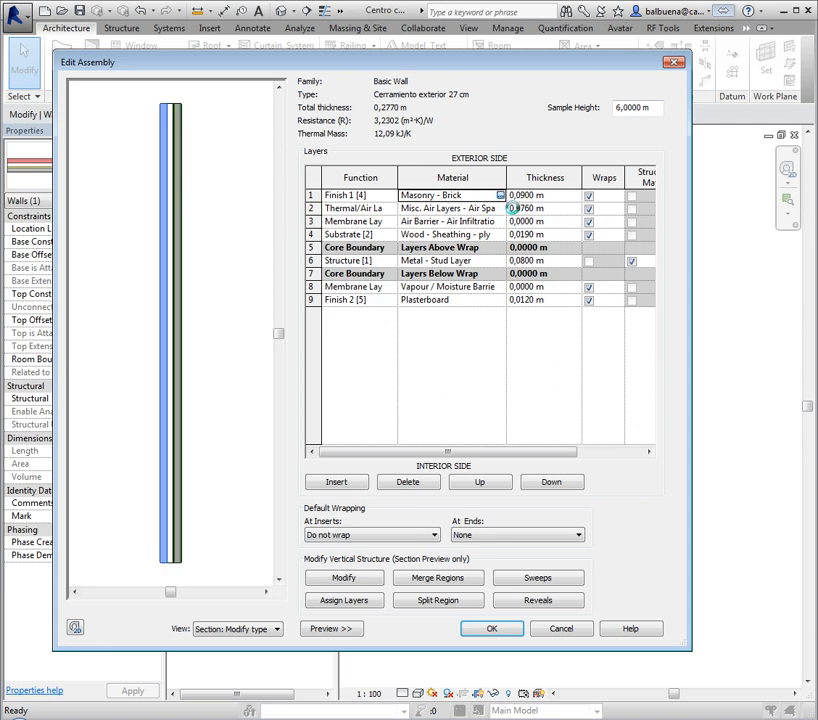
click(500, 195)
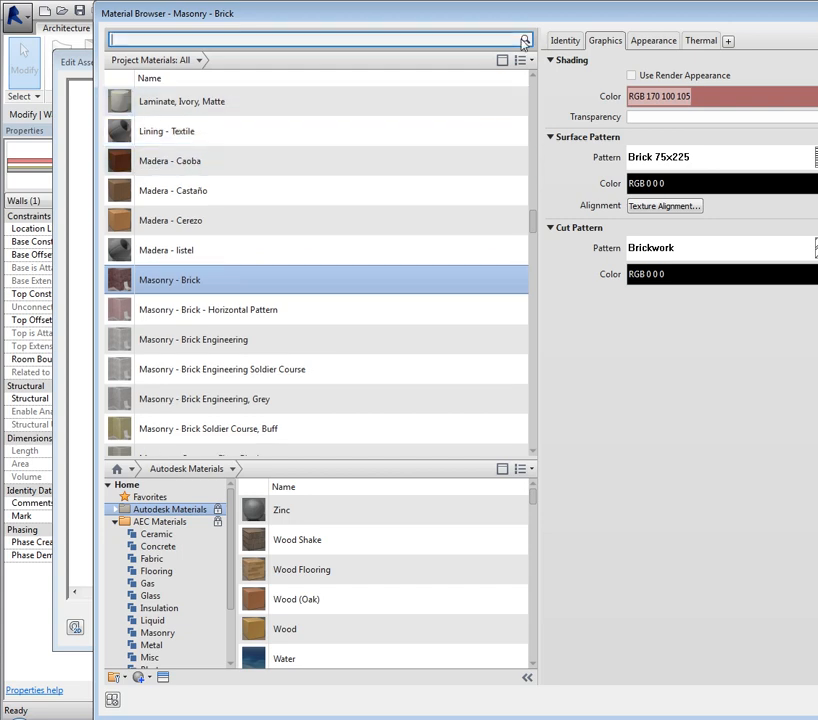
drag(475, 26, 363, 16)
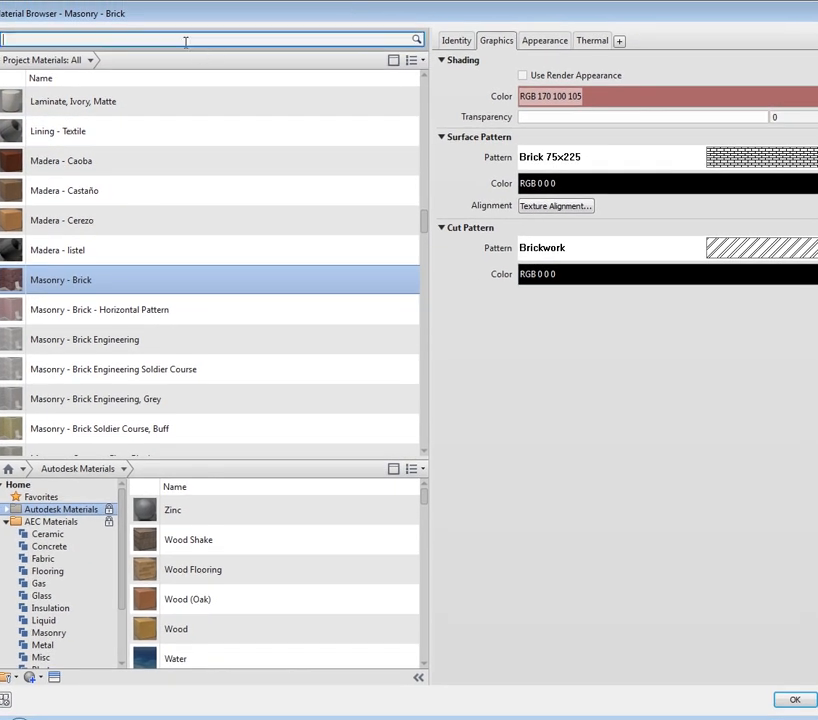
drag(152, 22, 263, 33)
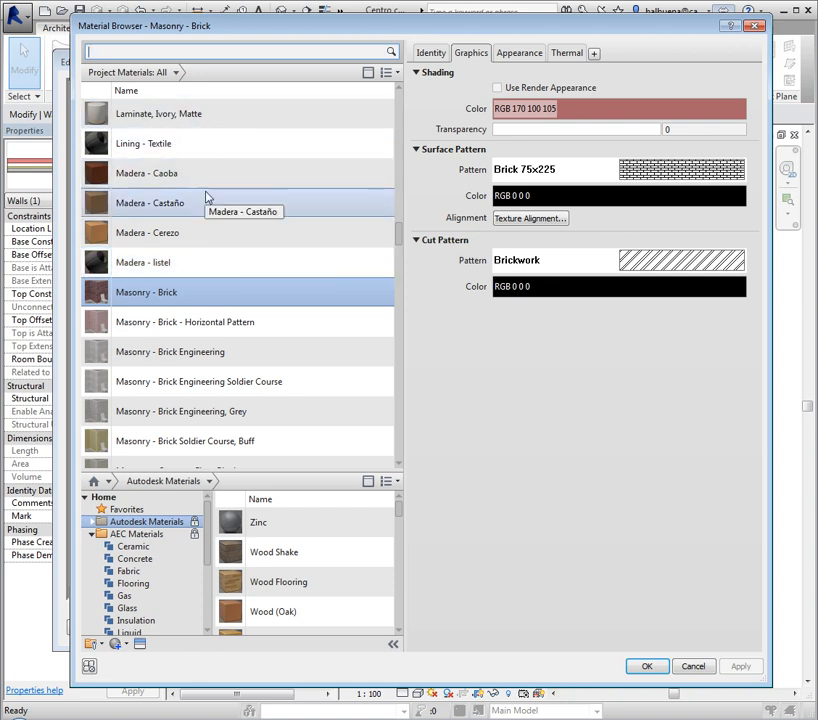
key(ctrl)
key(ctrl)
key(ctrl)
key(ctrl)
key(ctrl)
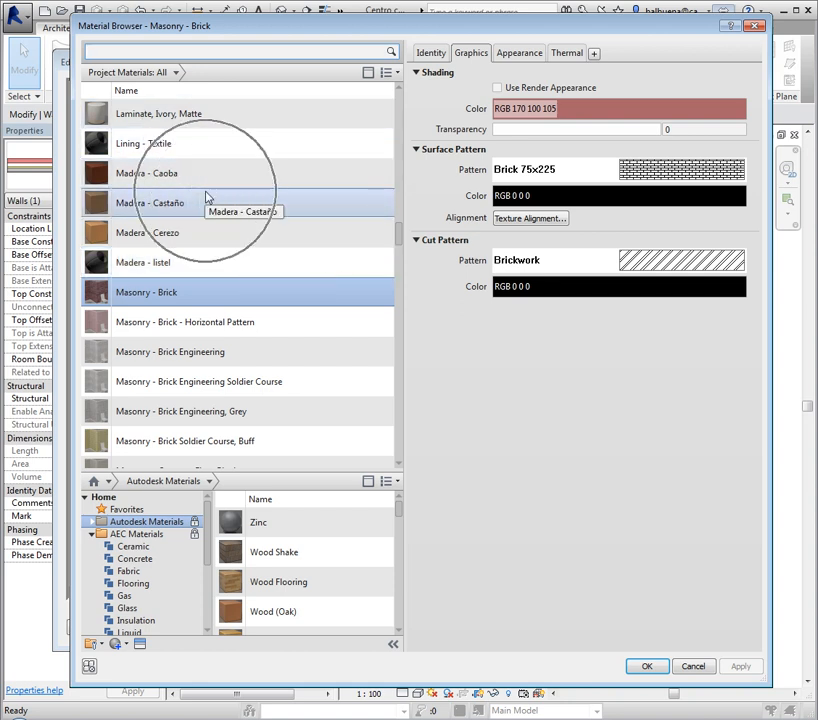
key(ctrl)
key(ctrl)
key(ctrl)
key(ctrl)
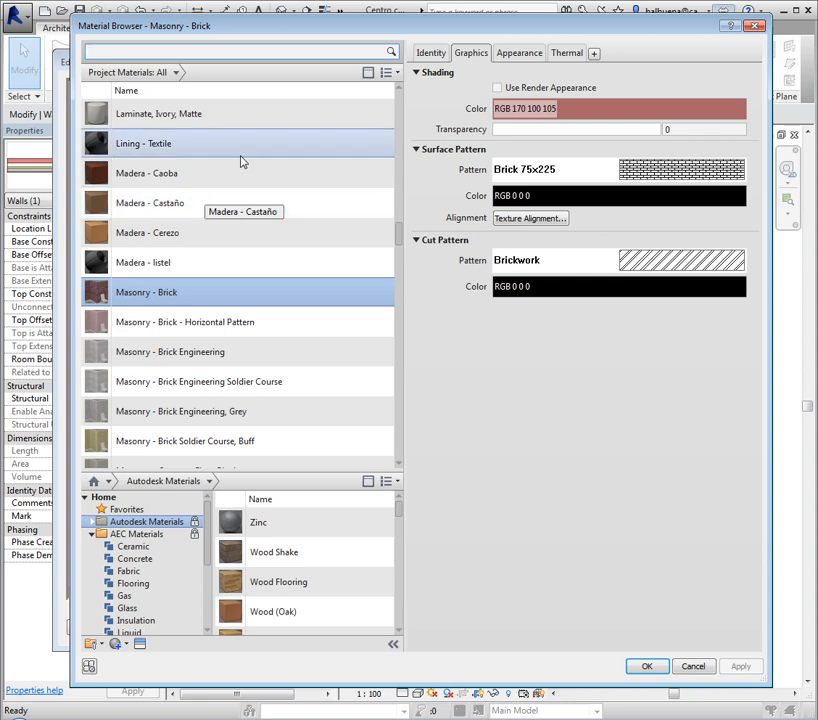
Filter the project materials by those in use and those unused, and restore the display of all materials
click(395, 73)
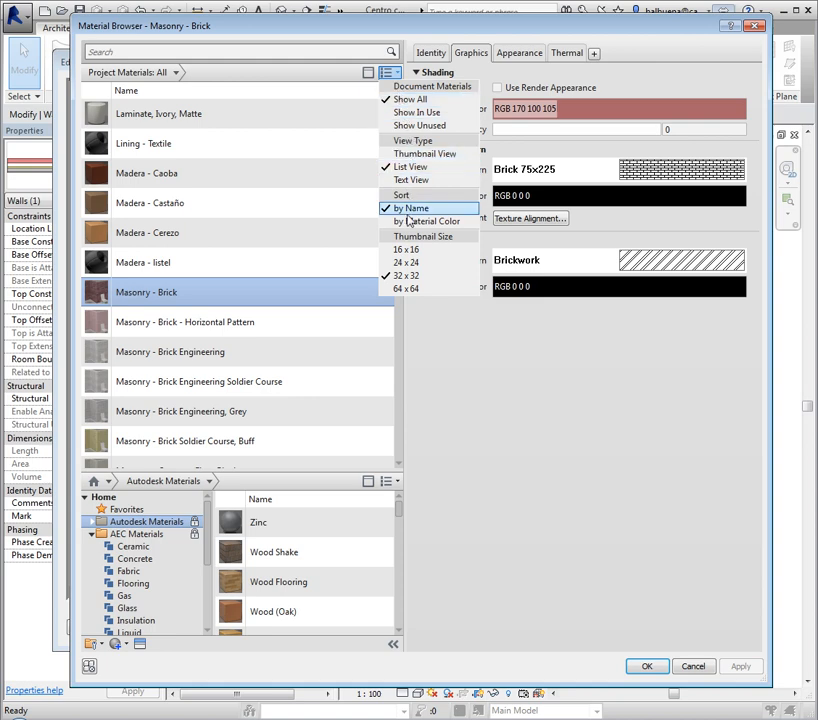
click(417, 112)
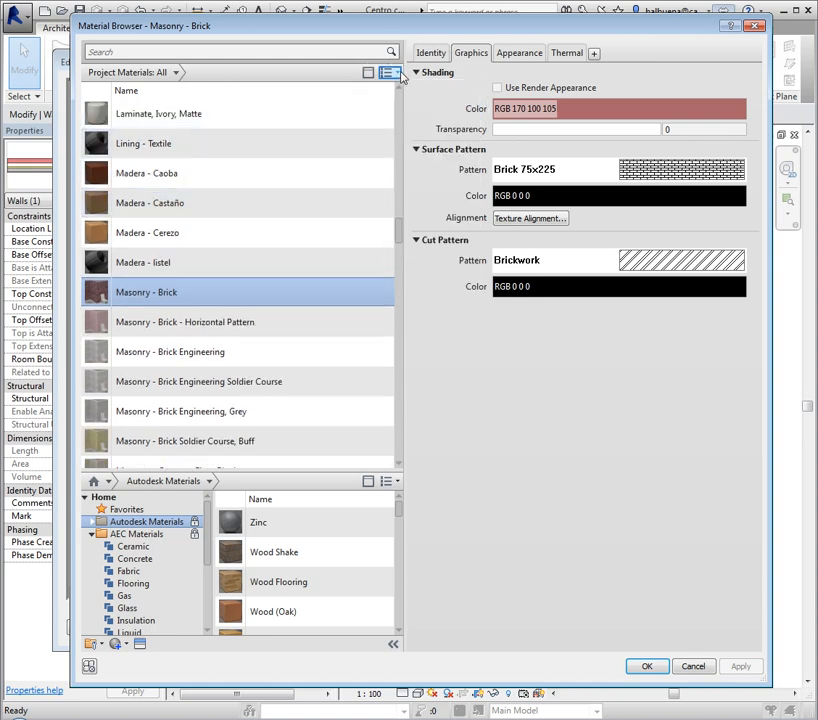
click(389, 73)
click(408, 100)
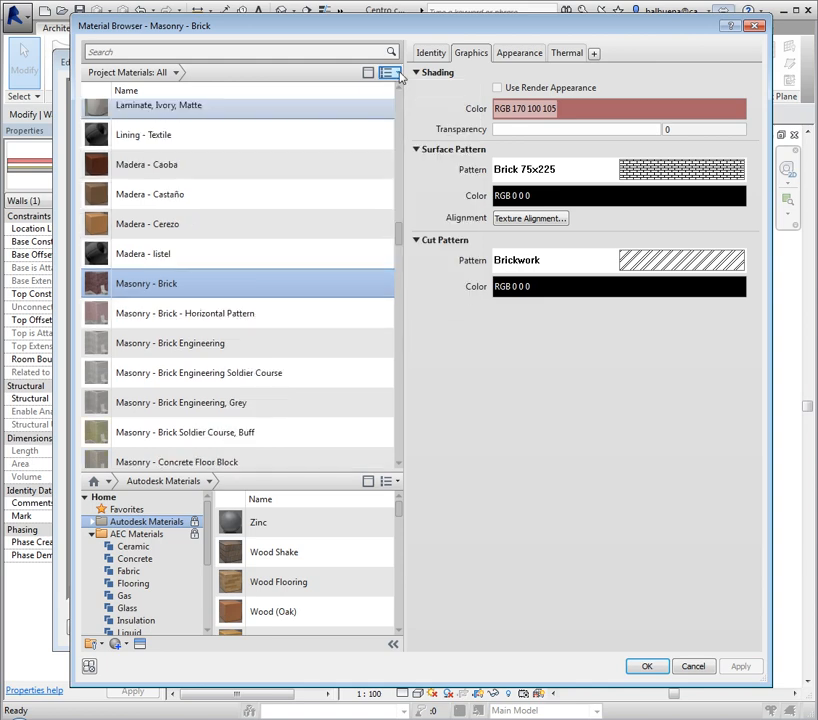
click(389, 73)
click(415, 125)
click(397, 73)
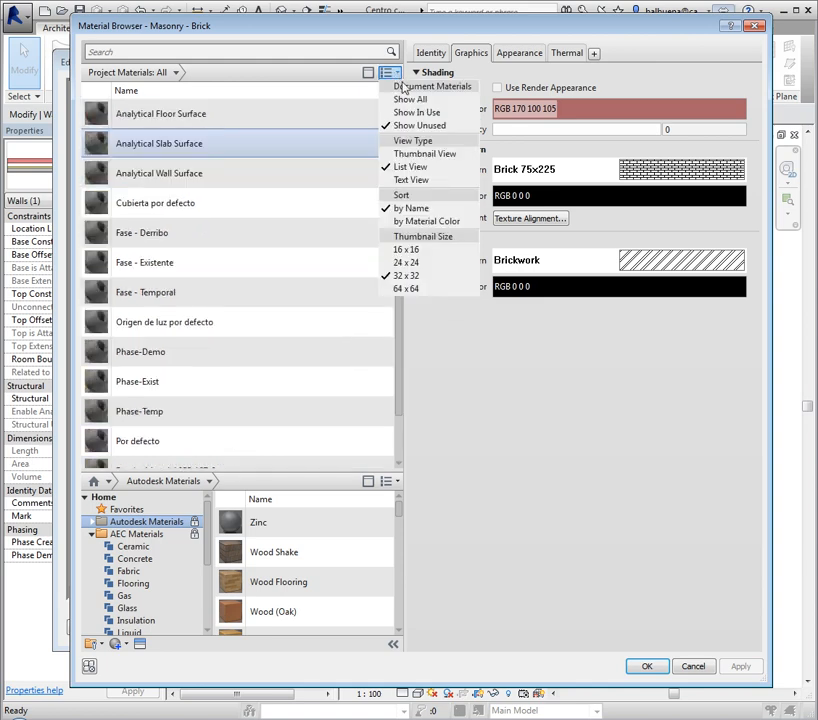
click(405, 100)
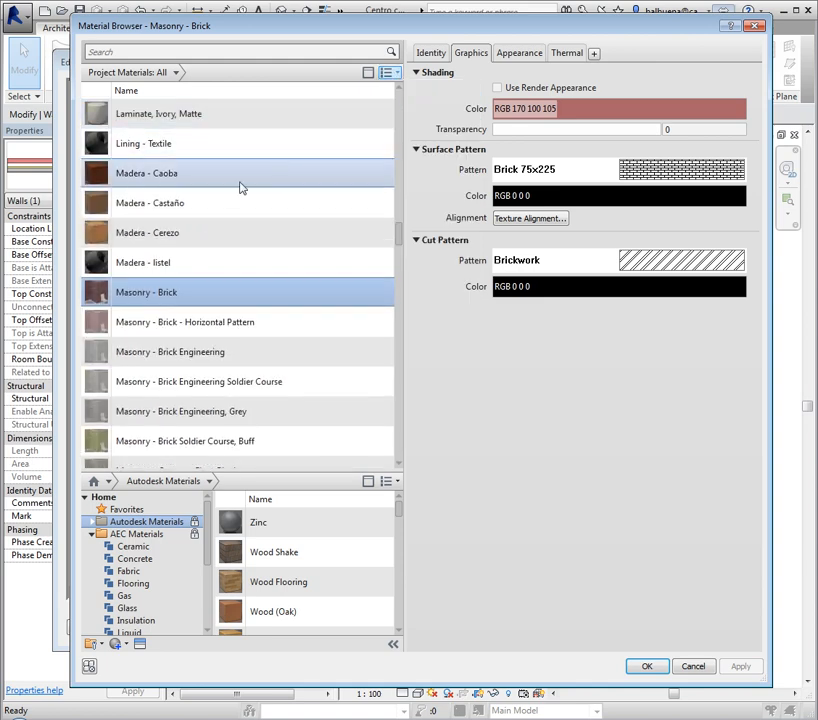
Select Masonry - Brick among the project materials and examine the neighbouring masonry materials
click(167, 292)
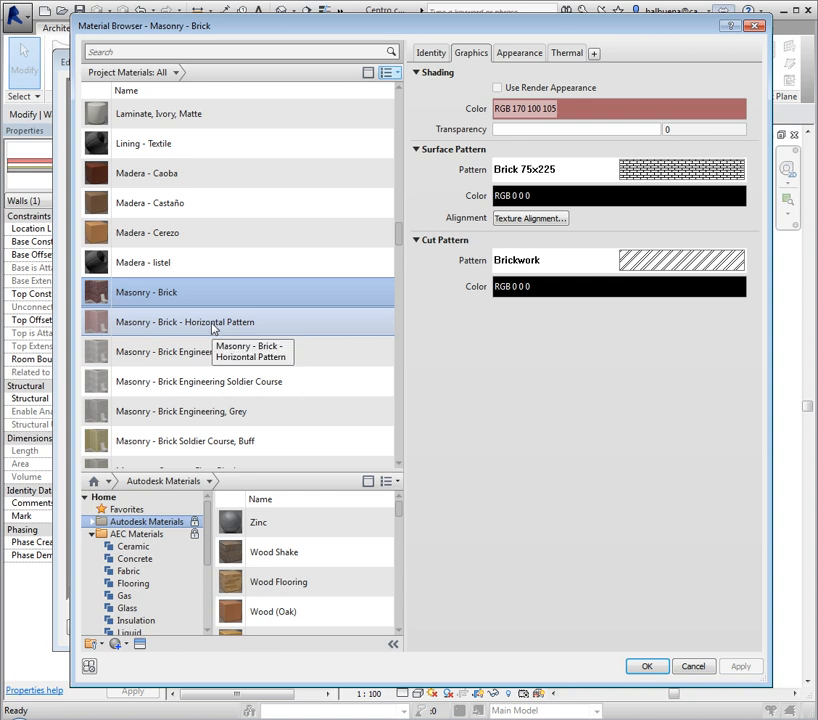
scroll(212, 329, down, 1)
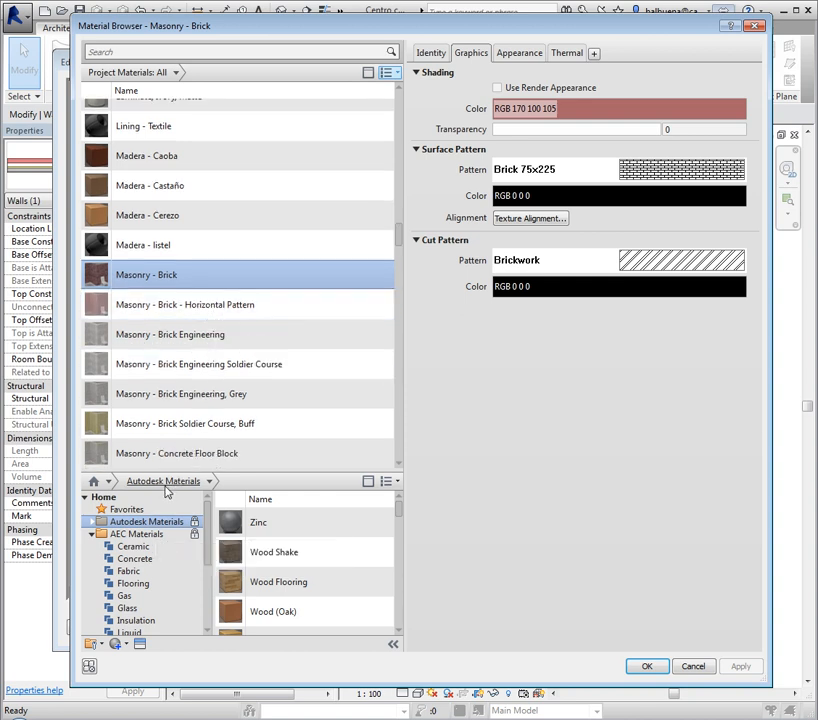
key(ctrl)
key(ctrl)
key(ctrl)
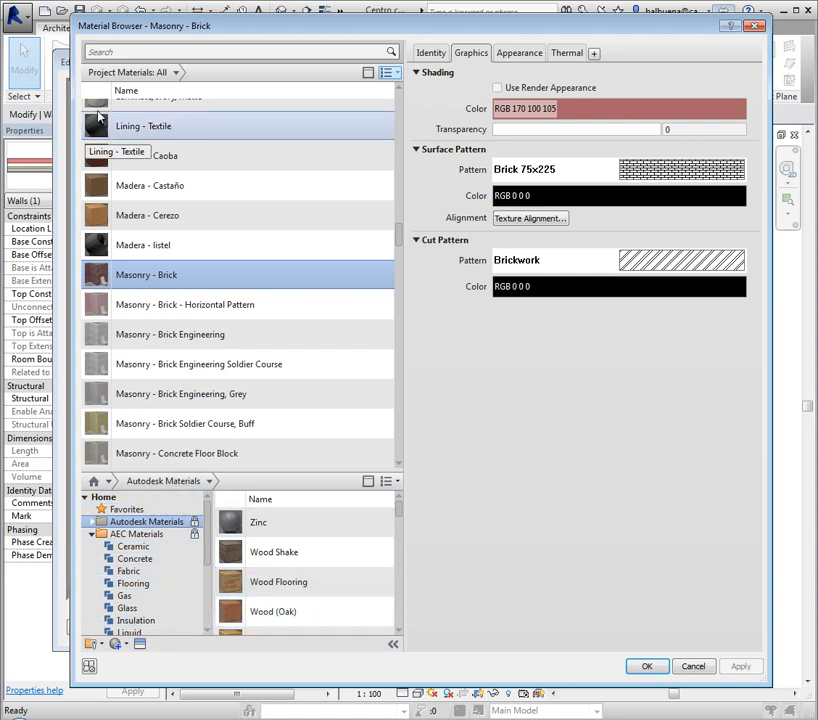
Search the materials for BRICK and browse the Masonry and Glass categories of the Autodesk and AEC material libraries
scroll(130, 140, up, 1)
click(151, 53)
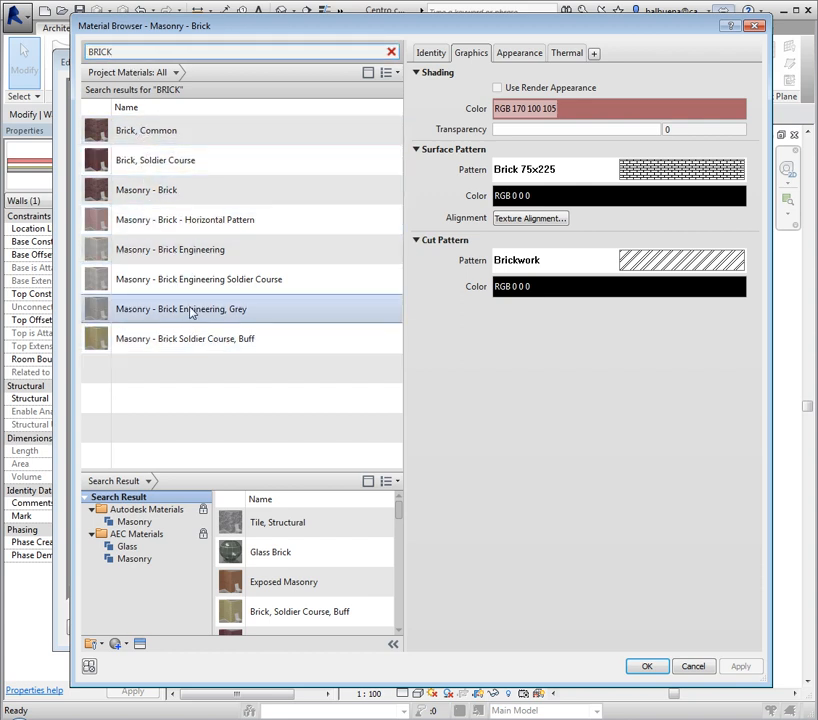
click(134, 521)
click(134, 559)
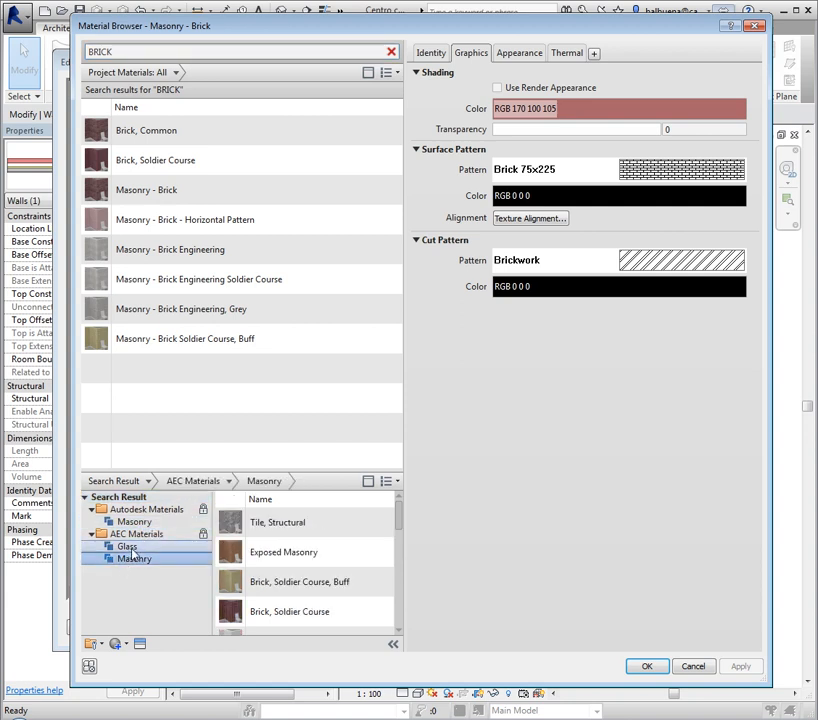
click(127, 546)
click(135, 559)
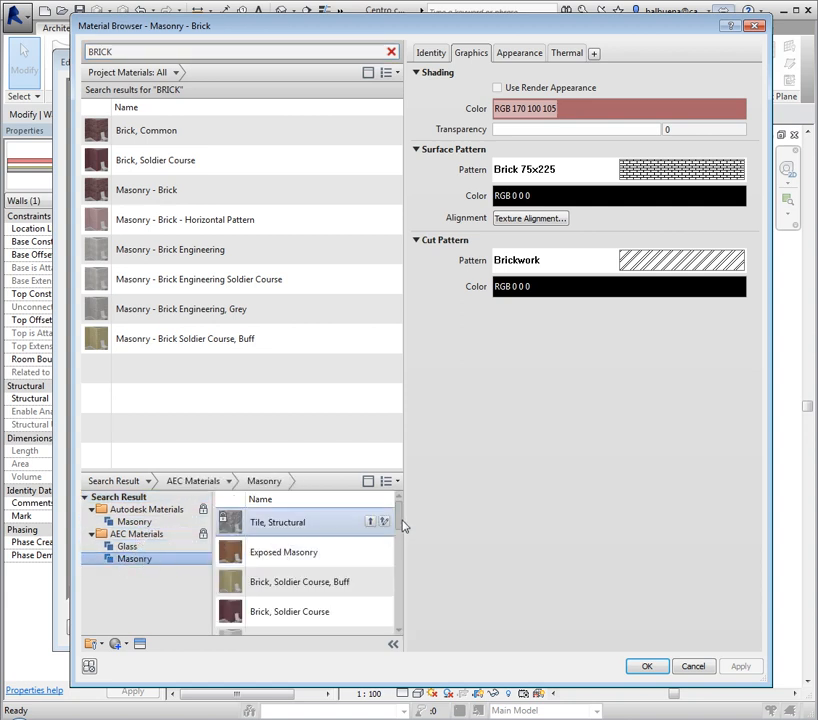
drag(403, 528, 403, 556)
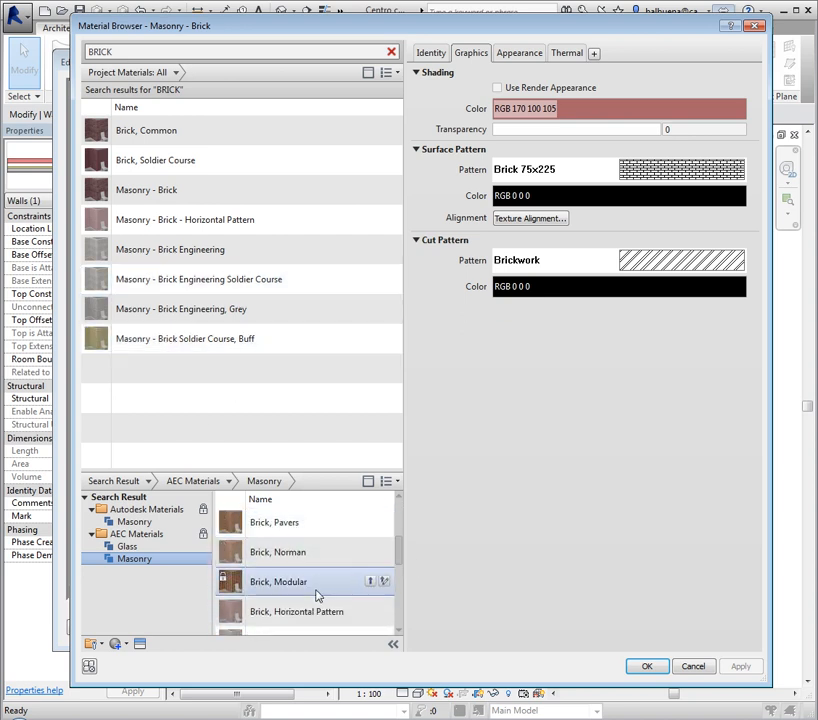
Add the AEC library material Brick, Pavers to the project's document materials
click(289, 528)
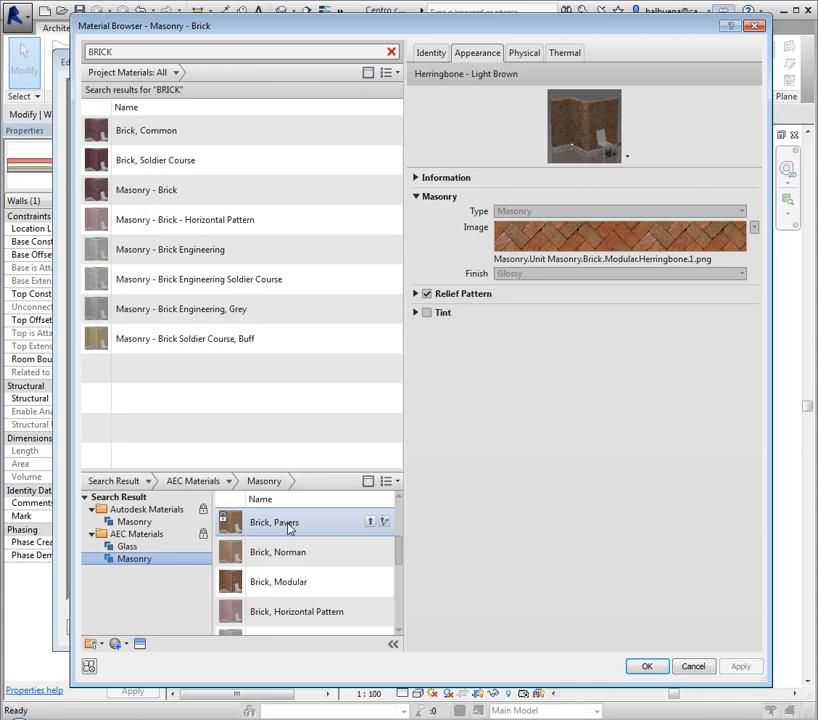
double_click(289, 528)
right_click(289, 528)
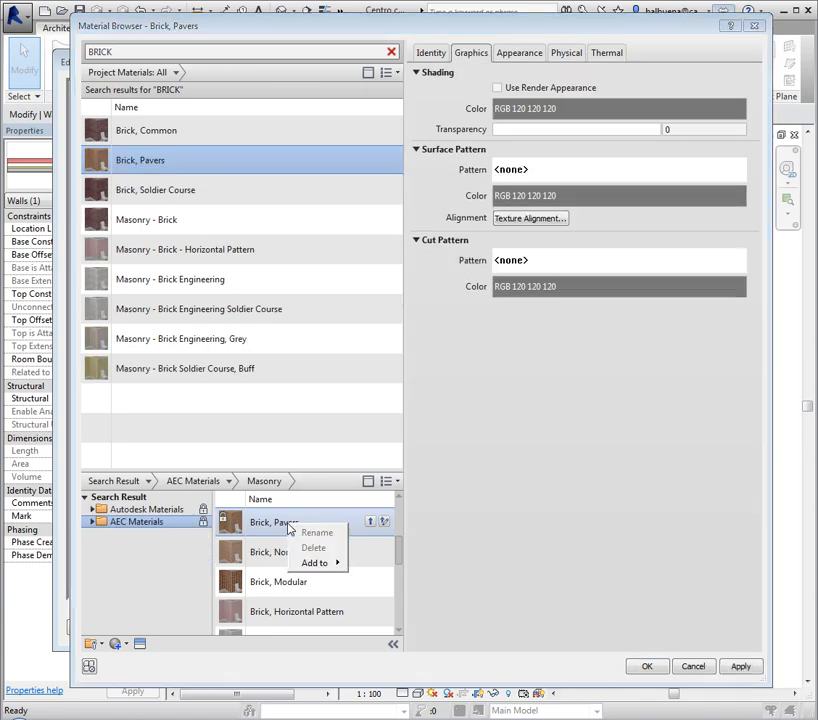
mouse_move(312, 562)
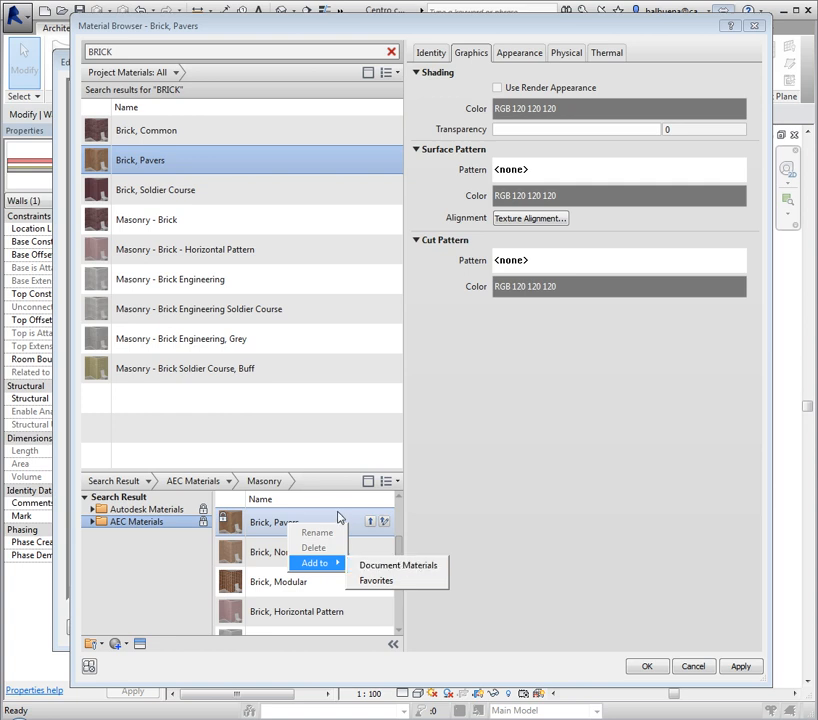
click(358, 566)
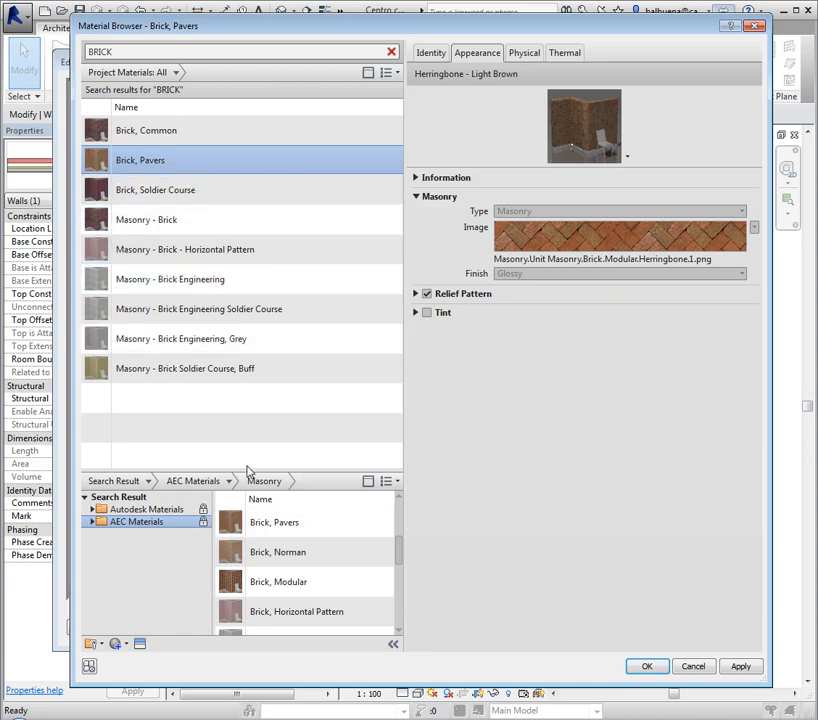
Add Brick, Norman from the AEC masonry library to the project and enlarge the project material thumbnails to 64 x 64
double_click(268, 541)
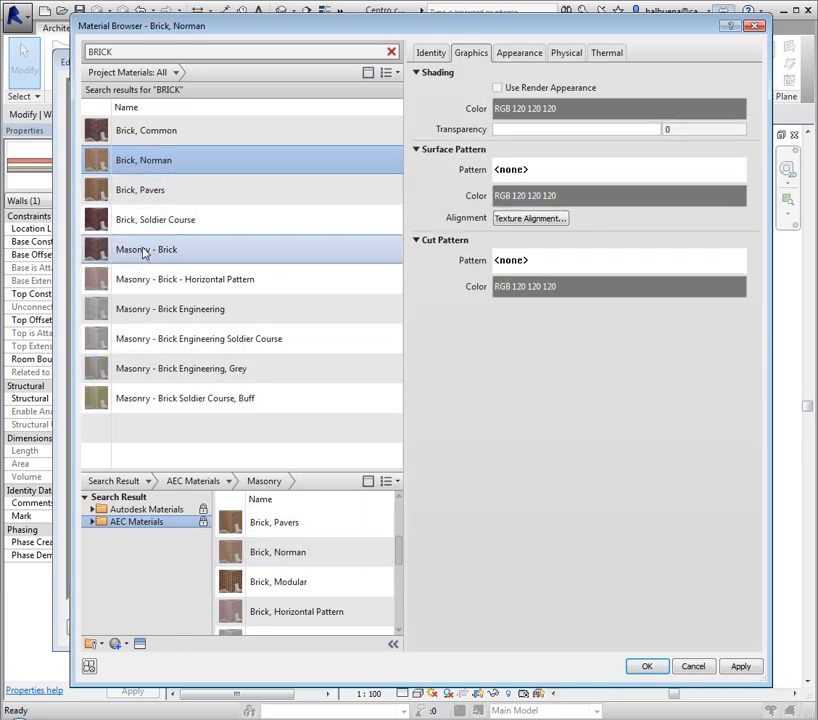
click(150, 172)
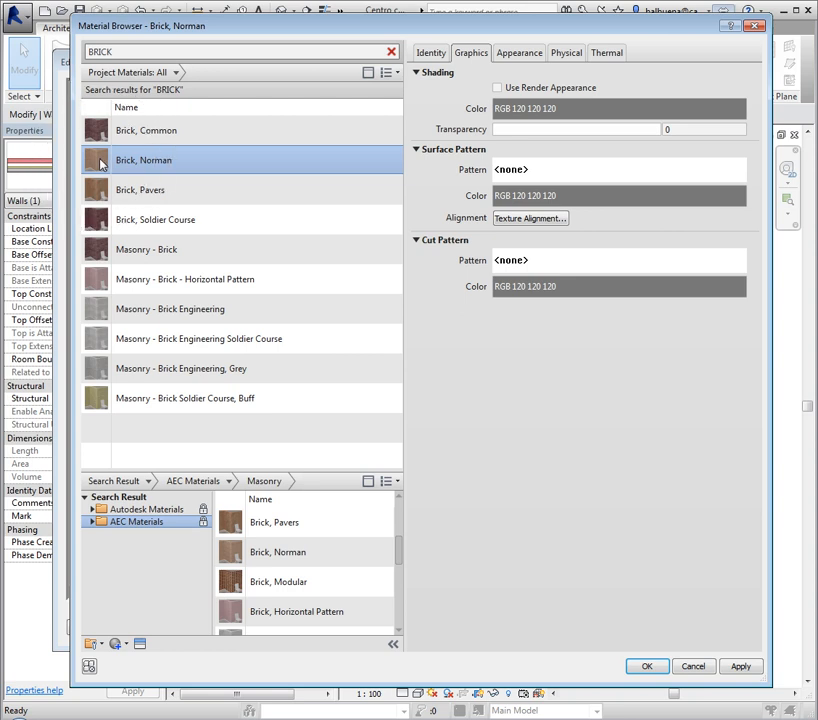
click(396, 73)
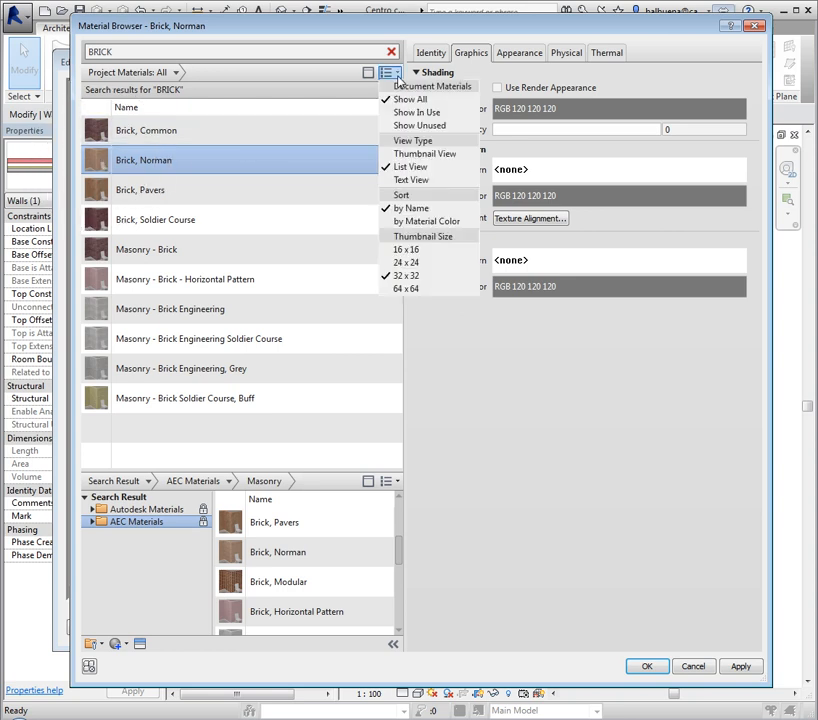
click(405, 287)
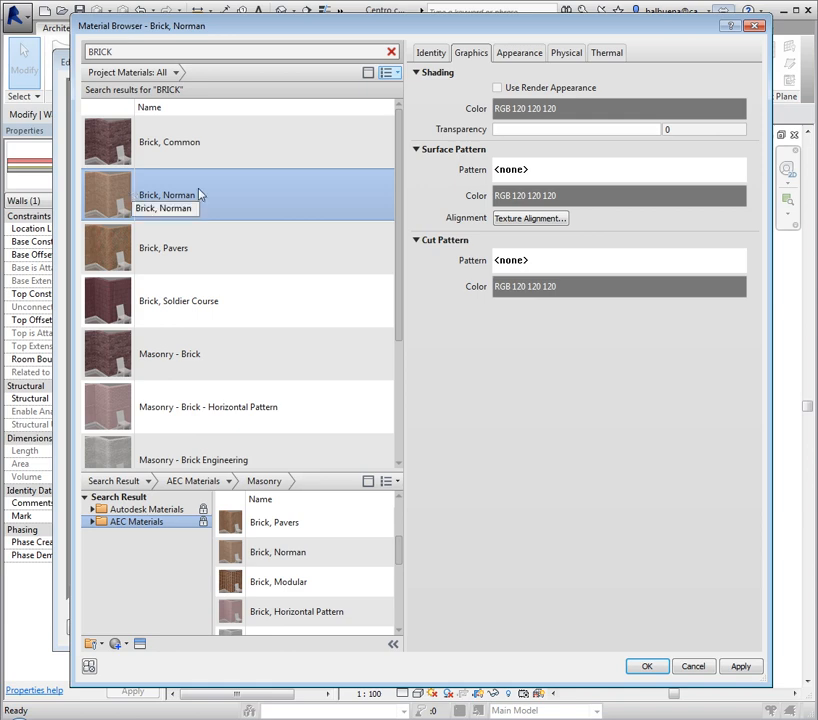
click(433, 53)
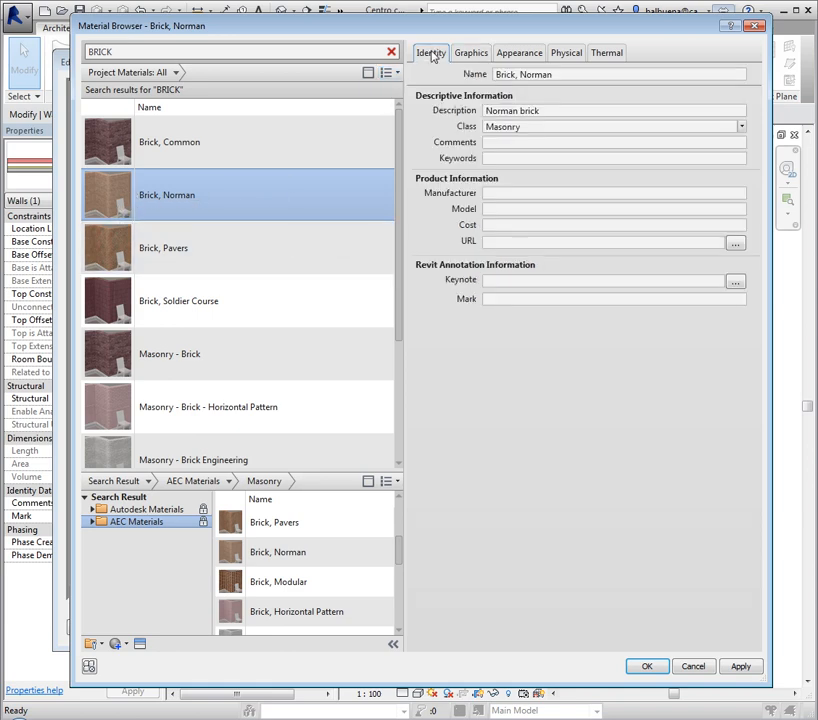
triple_click(571, 75)
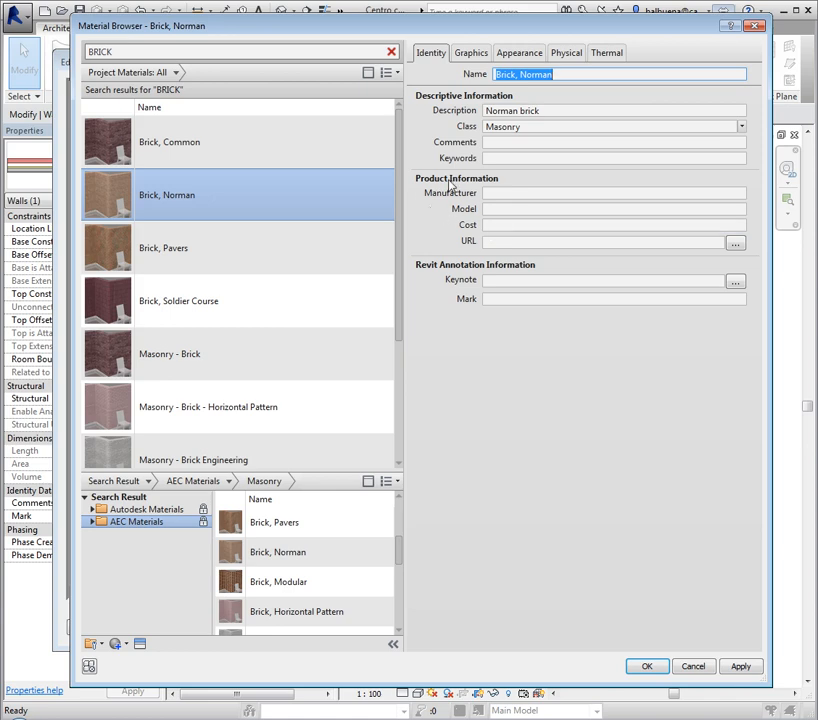
click(490, 281)
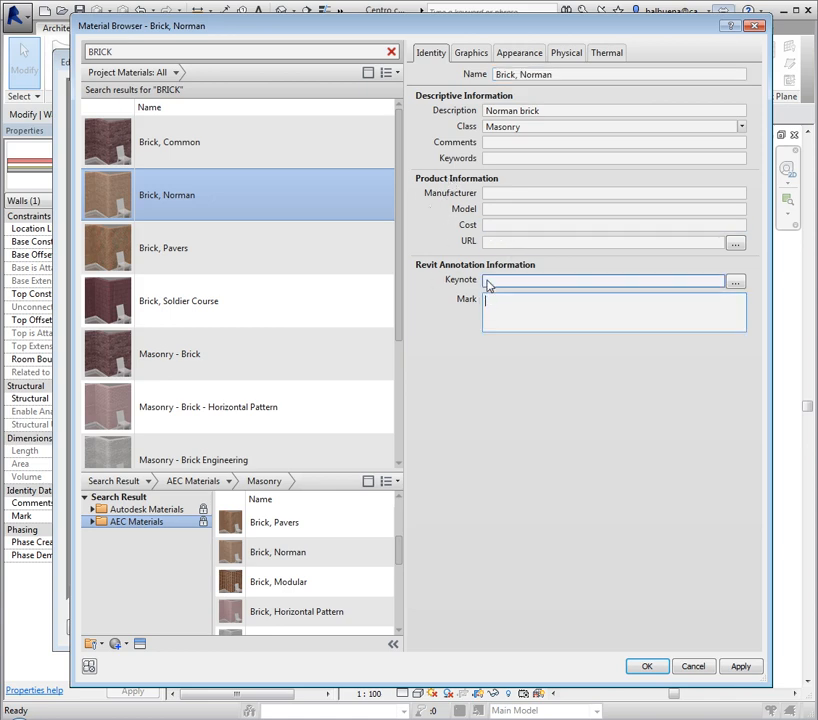
click(500, 321)
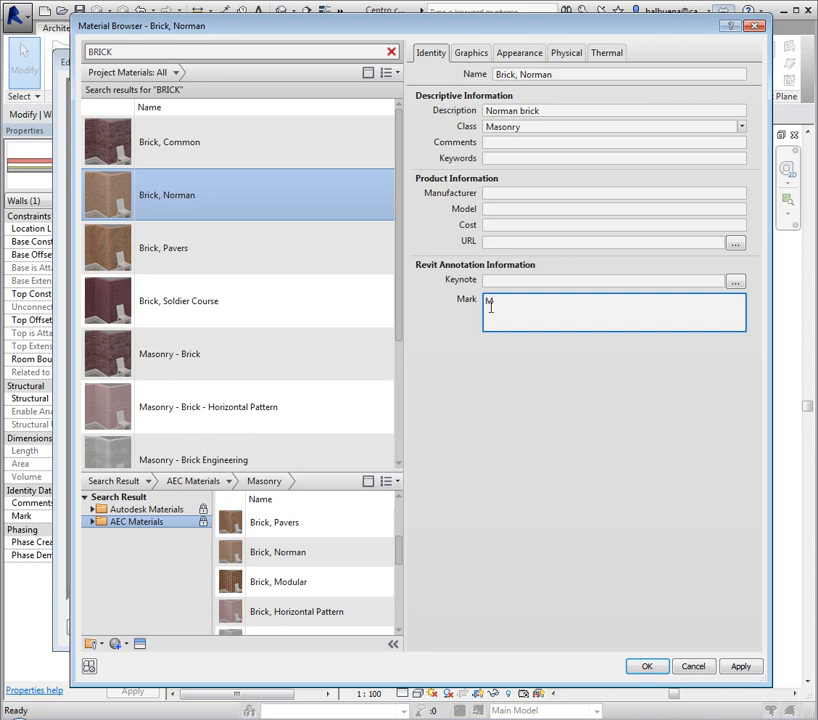
text(MAT-1)
click(500, 284)
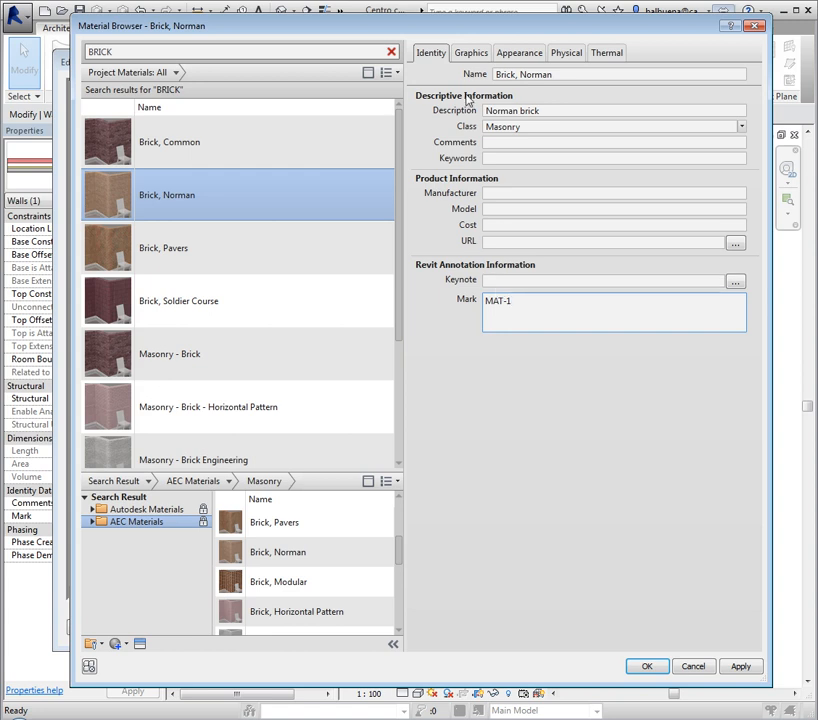
Review the graphics settings of Brick, Norman and the fill patterns offered for its surface and cut, without choosing any
click(432, 55)
click(467, 55)
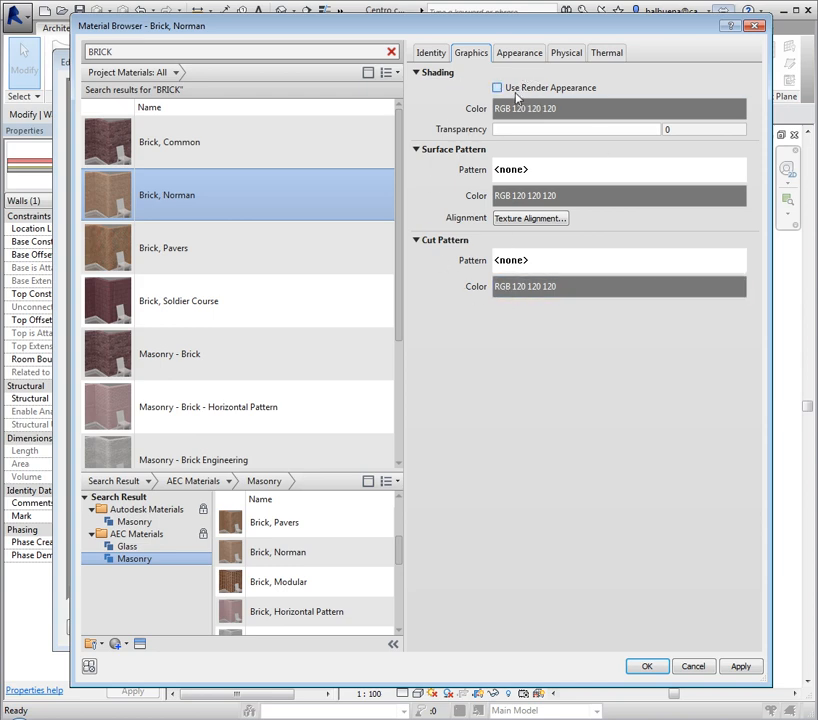
click(515, 170)
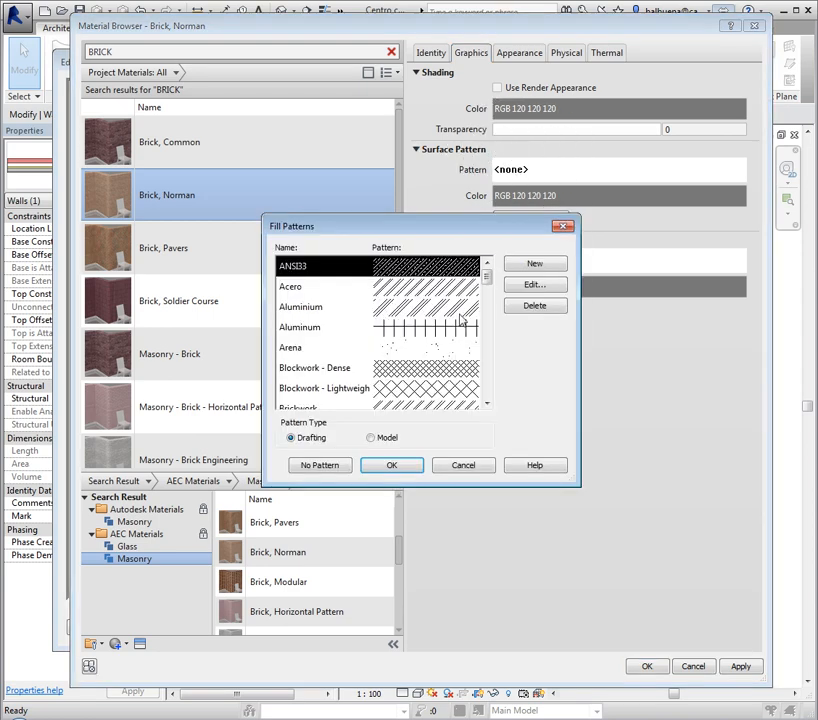
drag(491, 284, 497, 248)
click(474, 468)
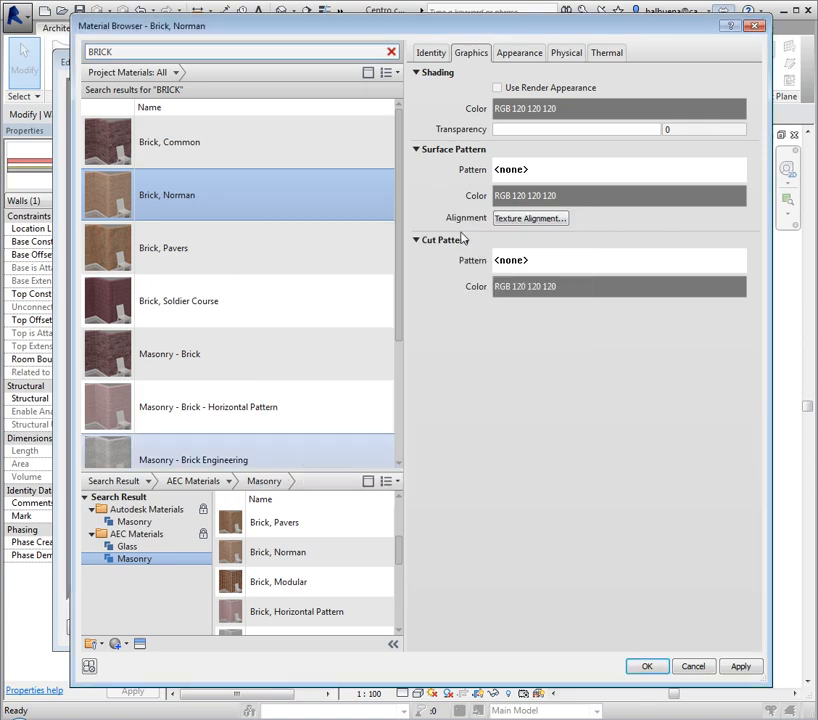
click(510, 265)
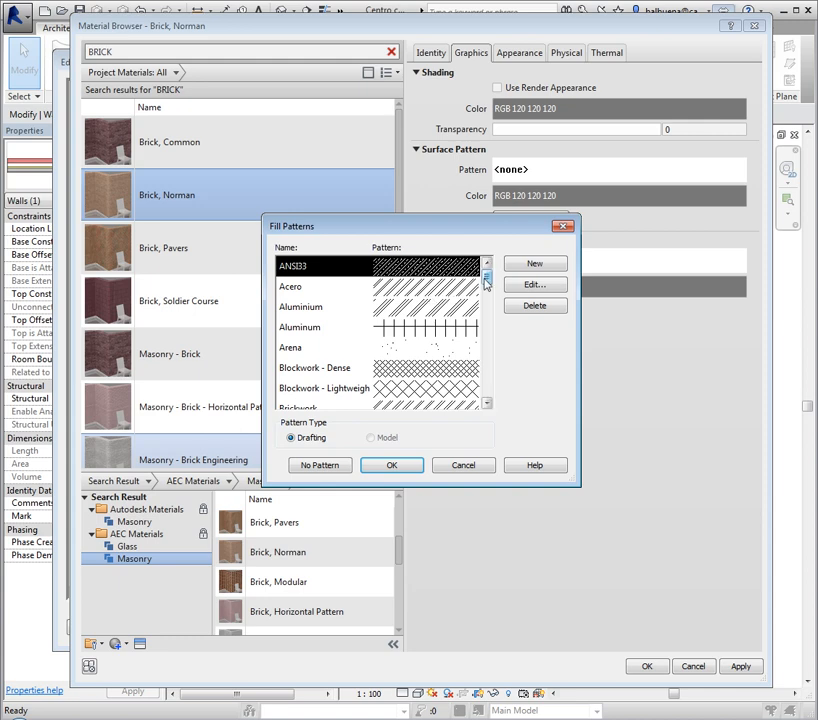
click(564, 226)
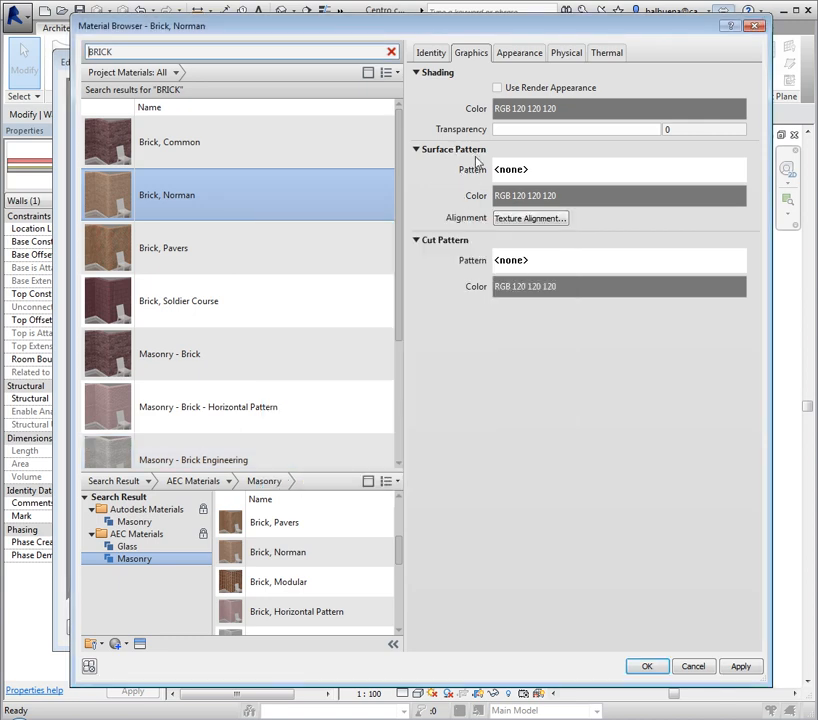
Open the fill patterns for the surface of Brick, Norman, then enlarge and reposition their window
click(515, 172)
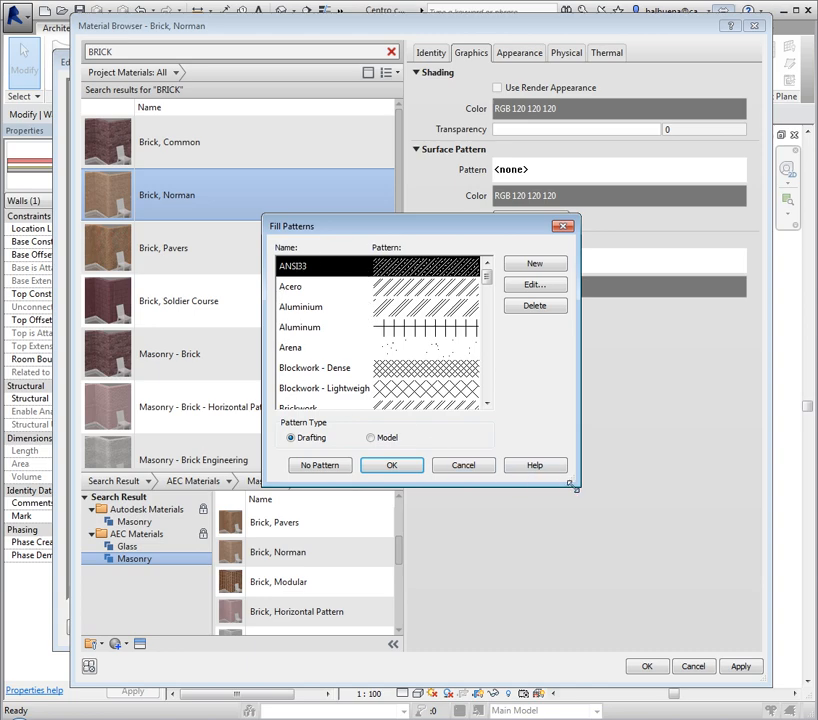
drag(579, 486, 699, 605)
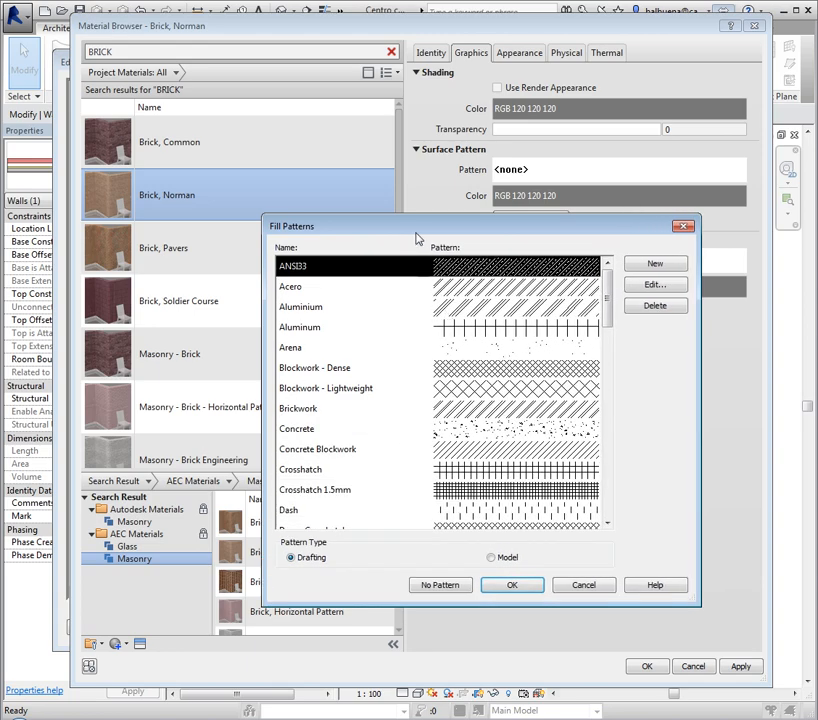
drag(418, 234, 325, 144)
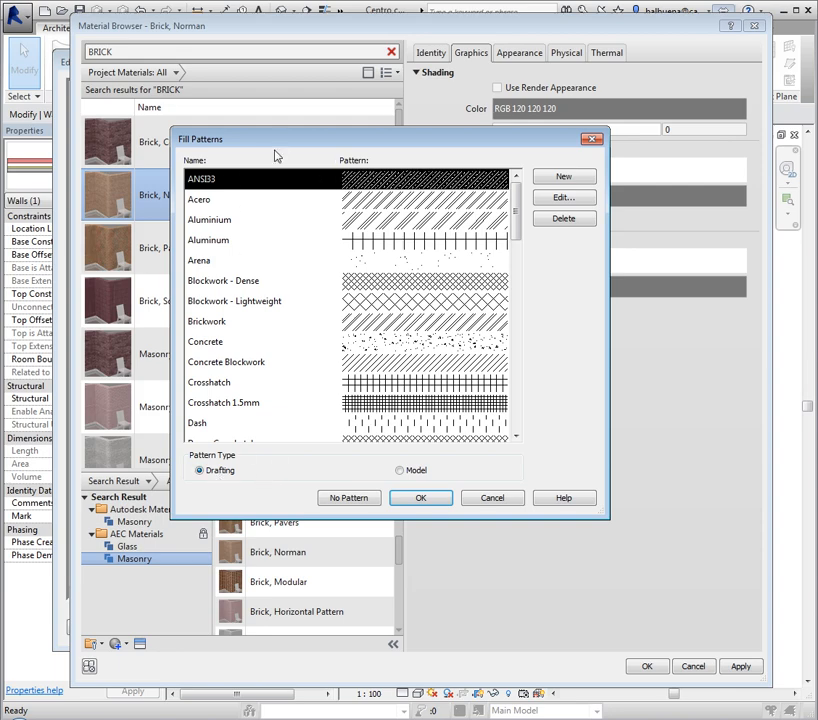
drag(273, 143, 378, 215)
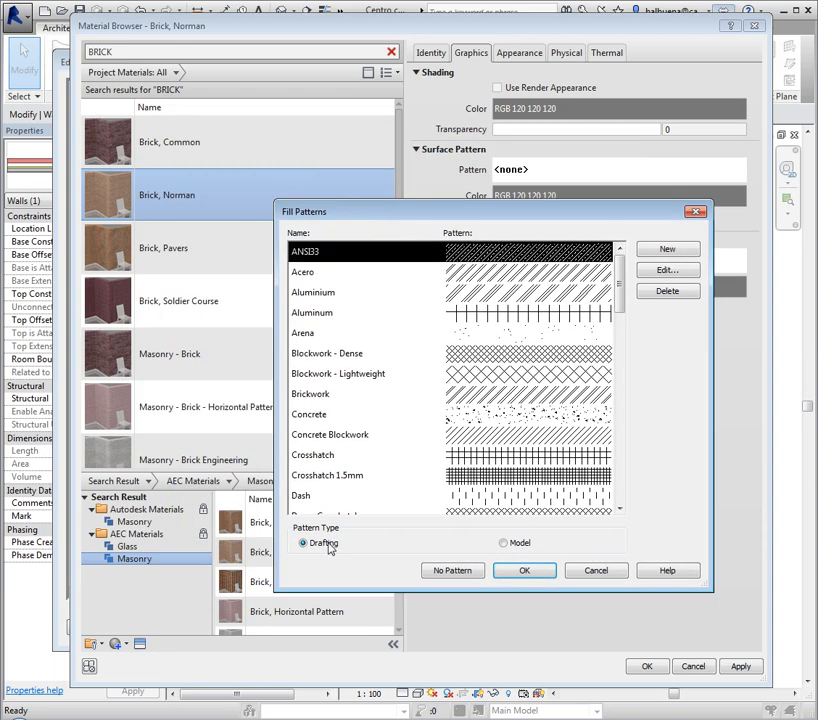
Examine the drafting fill patterns, including Brickwork, Diagonal up-Small and Diagonal up 1.5mm
click(471, 395)
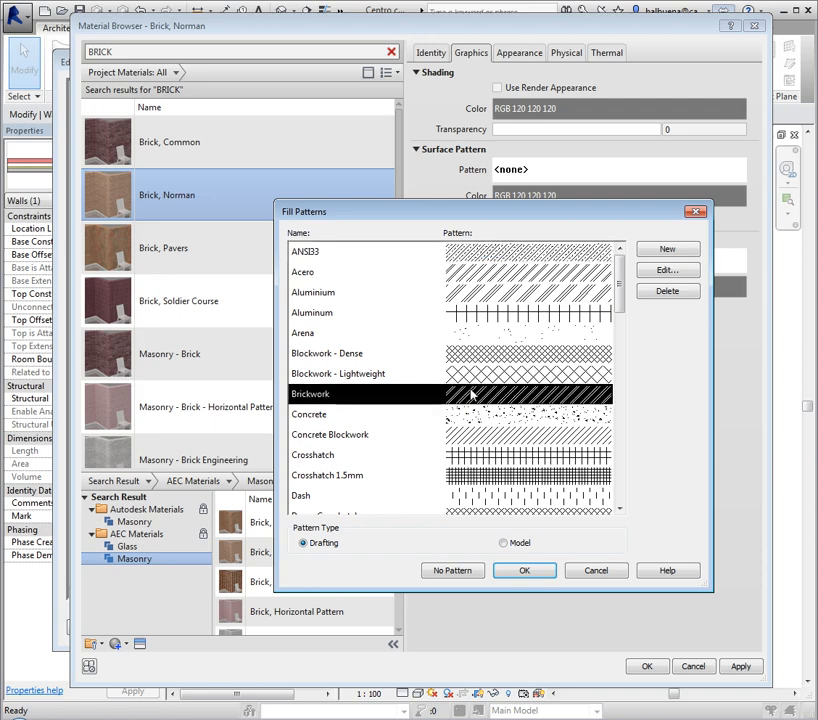
scroll(424, 409, down, 10)
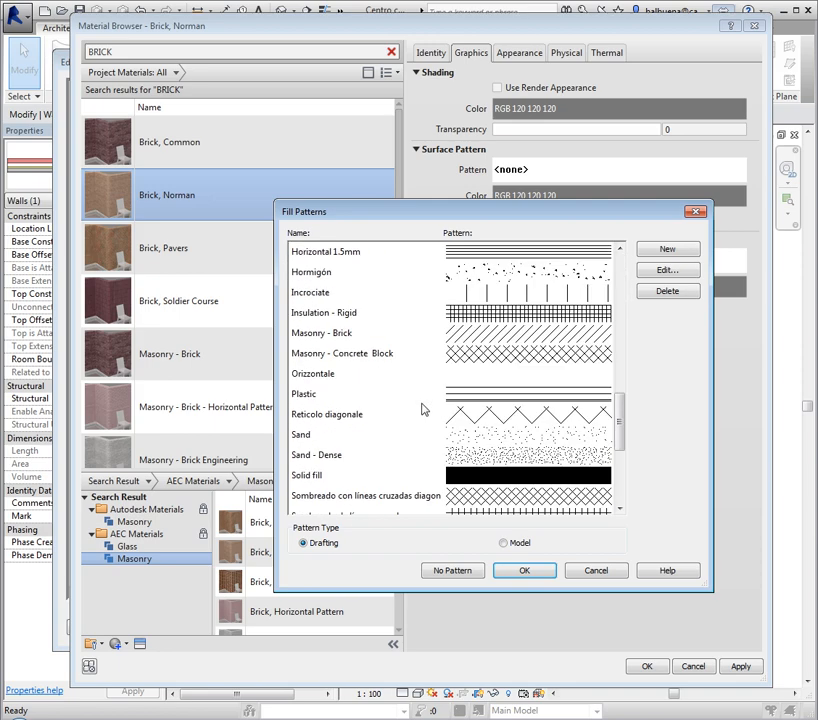
scroll(424, 409, down, 4)
scroll(422, 409, up, 6)
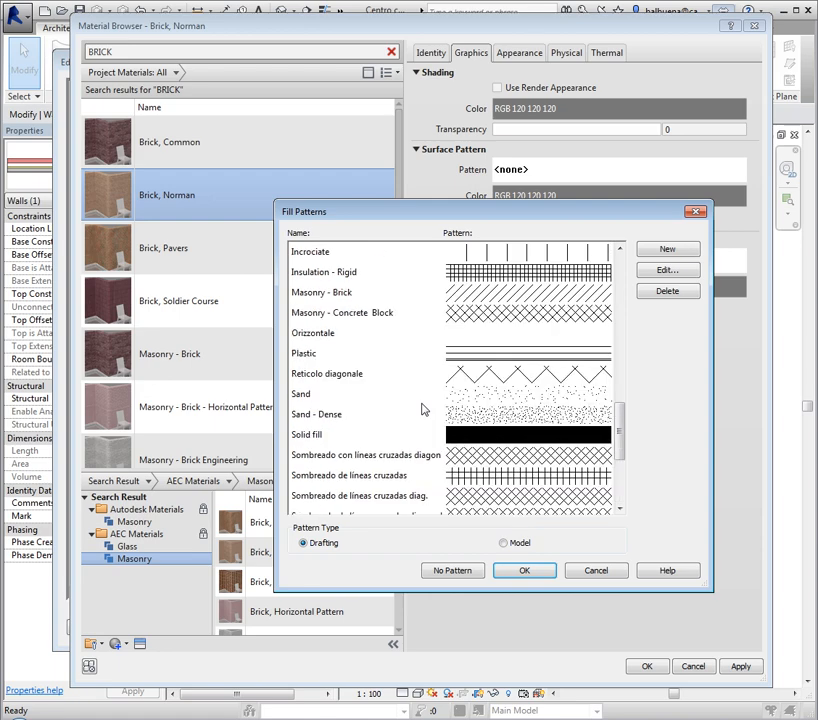
scroll(422, 409, up, 1)
click(325, 331)
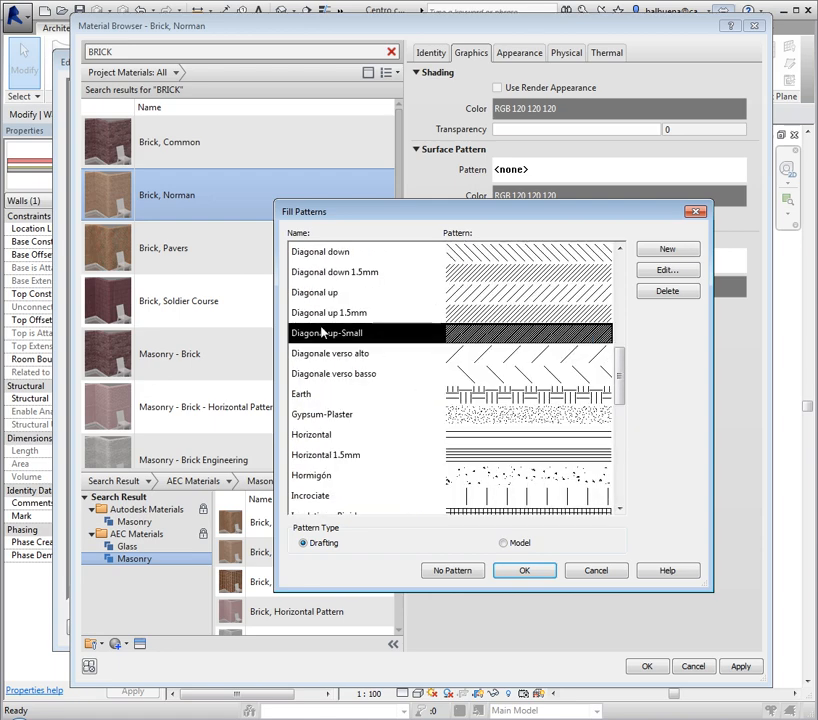
click(347, 312)
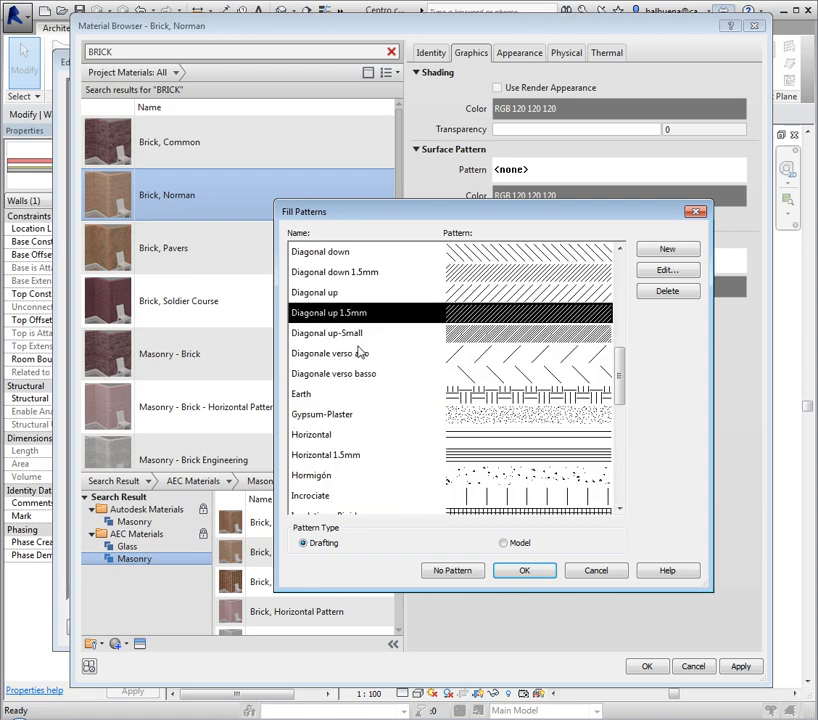
Assign the model fill pattern Ladrillo 75 x 225 as the surface pattern of Brick, Norman
click(504, 543)
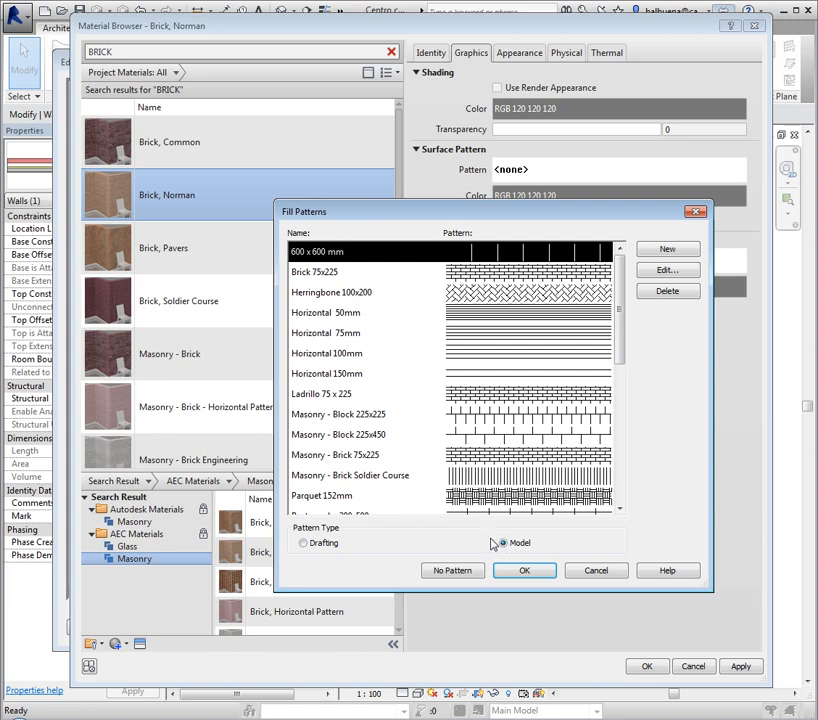
click(340, 396)
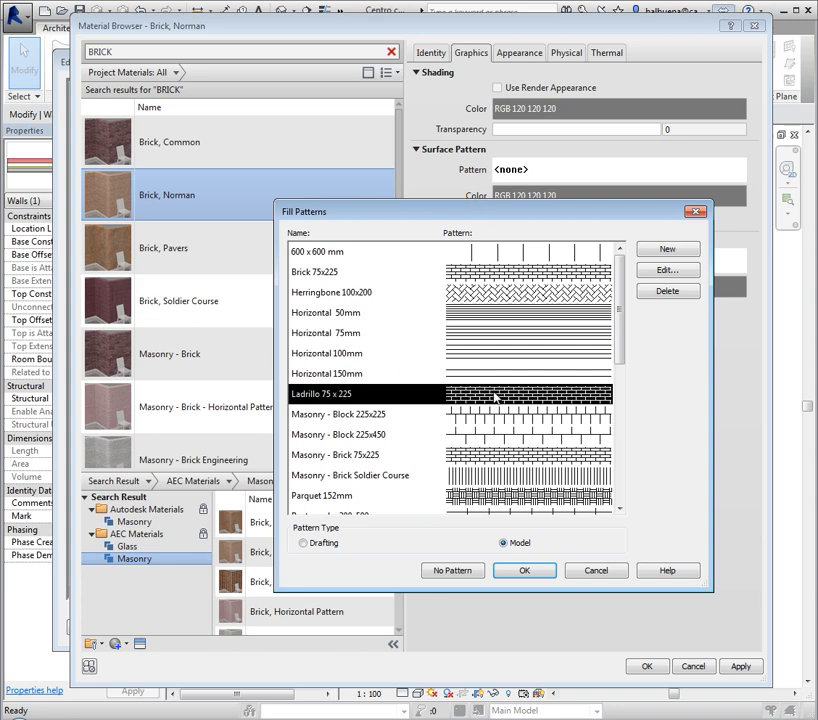
click(506, 571)
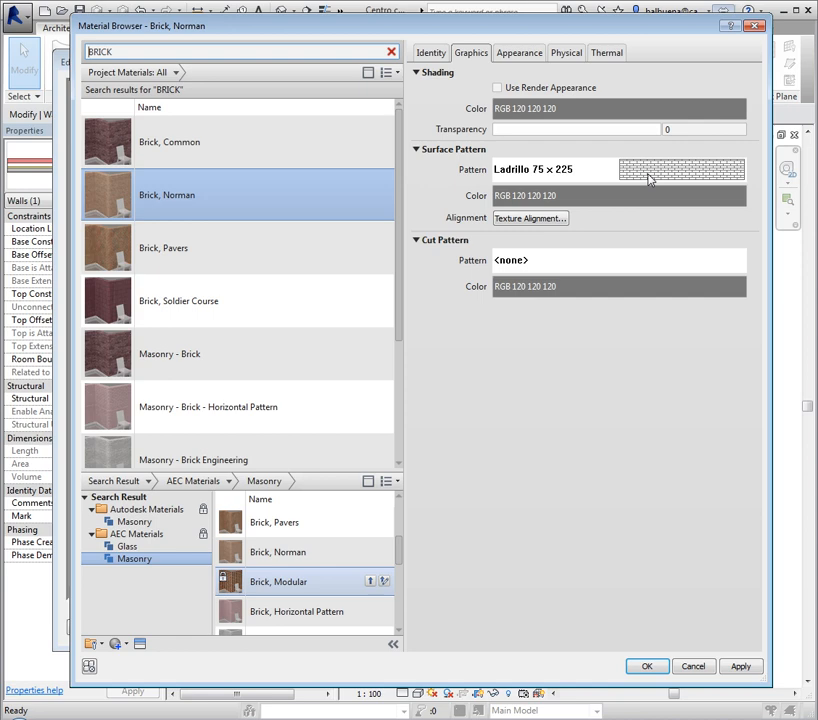
Assign the drafting pattern Diagonal arriba 0.5 mm as the cut pattern of Brick, Norman and base its shading on the render appearance
click(531, 264)
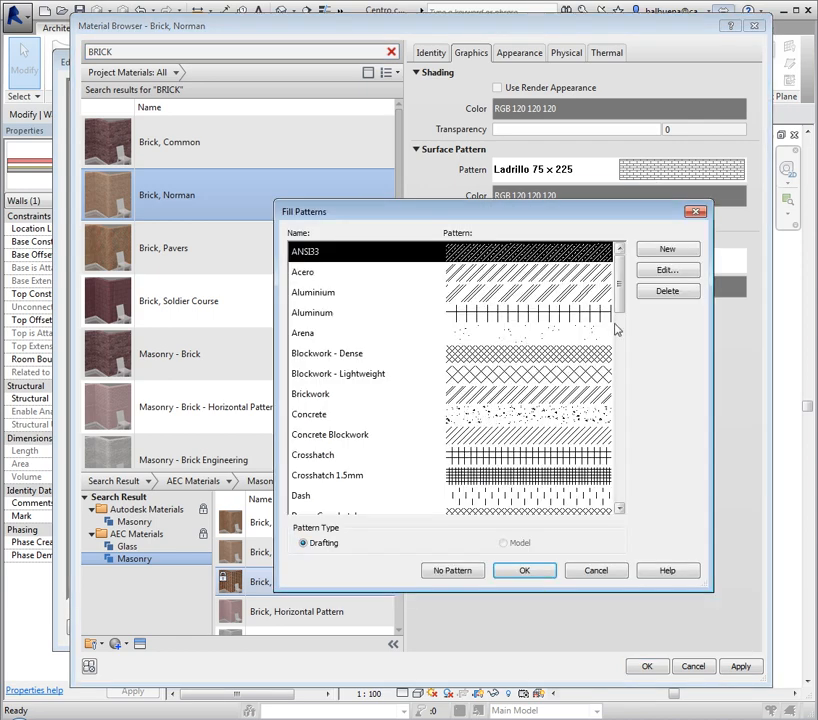
scroll(618, 320, down, 3)
click(357, 403)
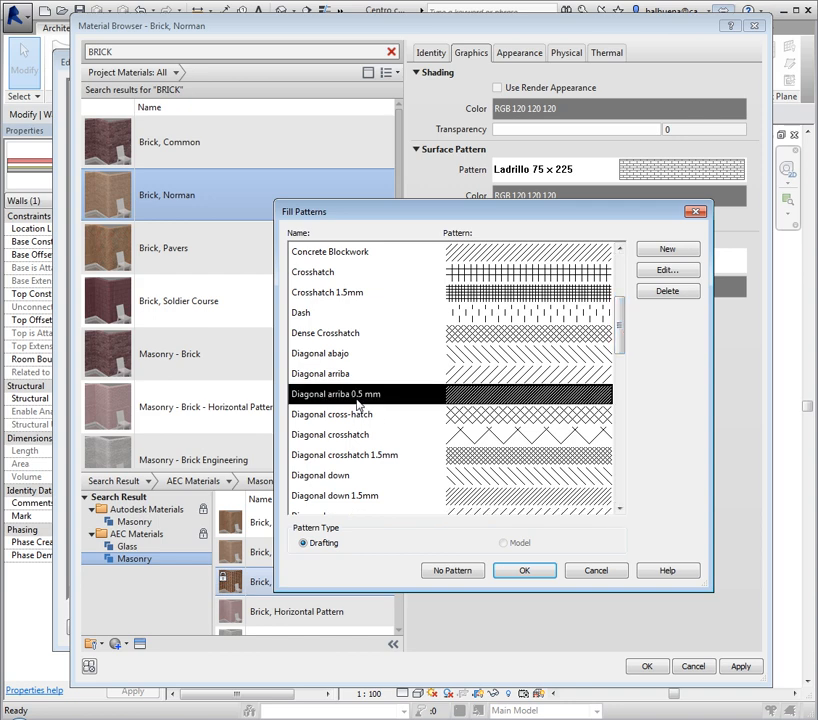
click(517, 570)
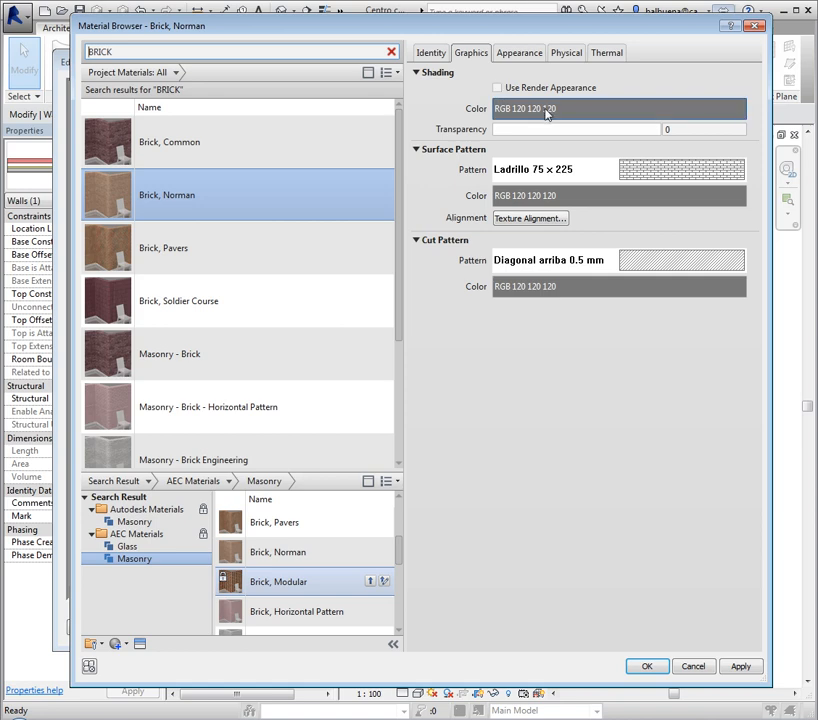
click(529, 88)
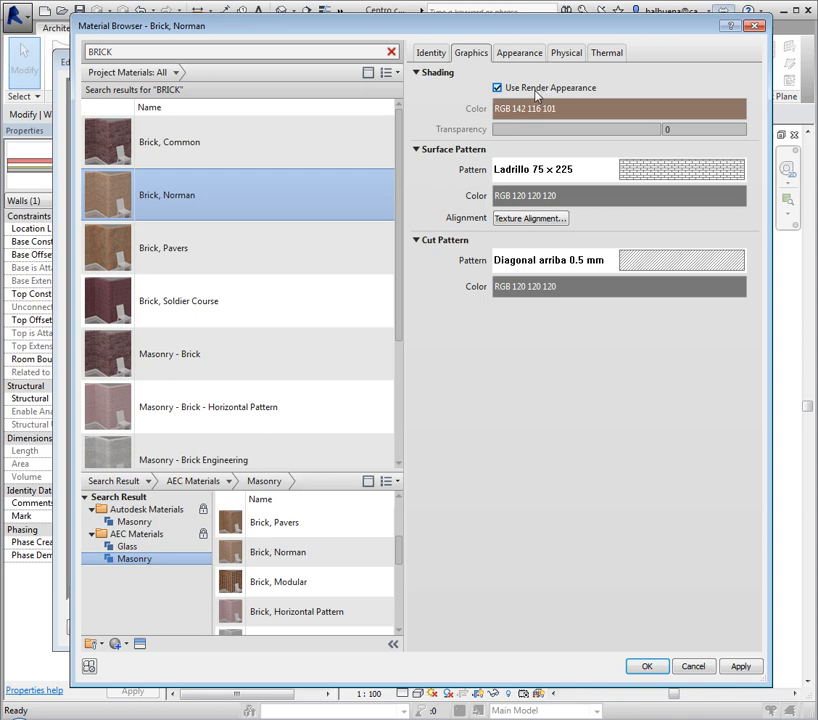
Review the appearance of Brick, Norman in an enlarged preview, plus its physical information, mechanical density and thermal properties
click(522, 55)
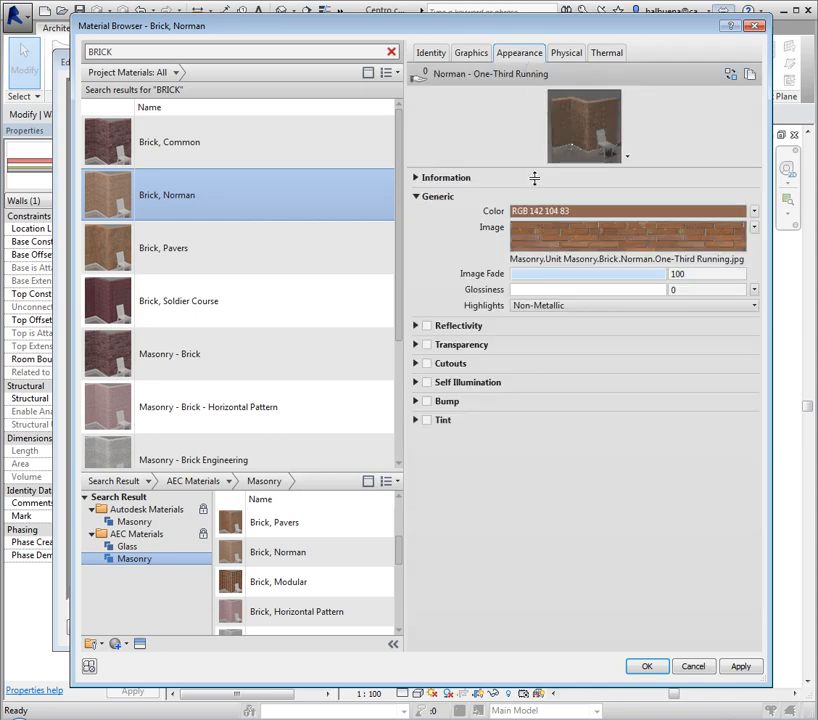
drag(533, 177, 517, 407)
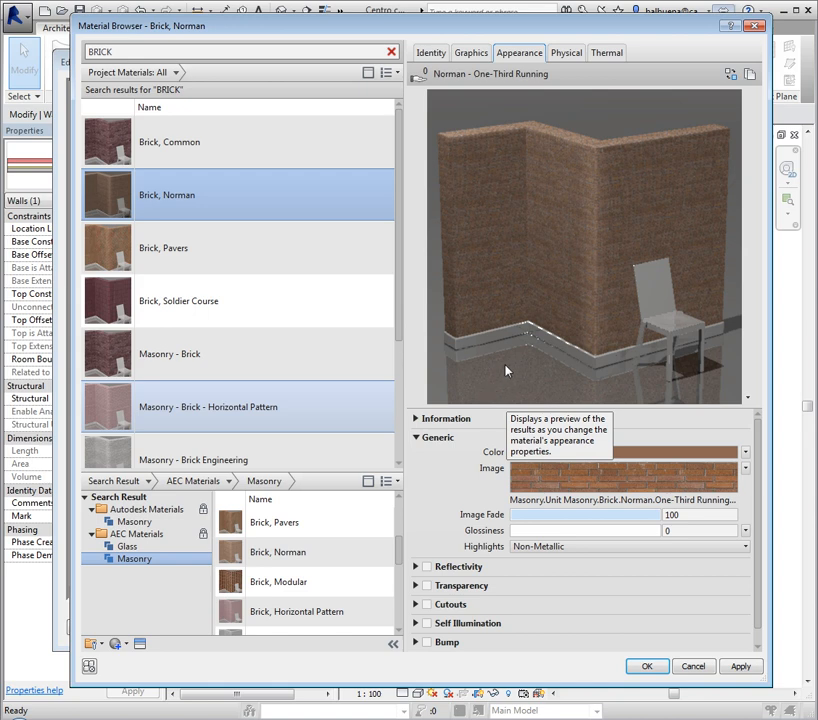
click(566, 53)
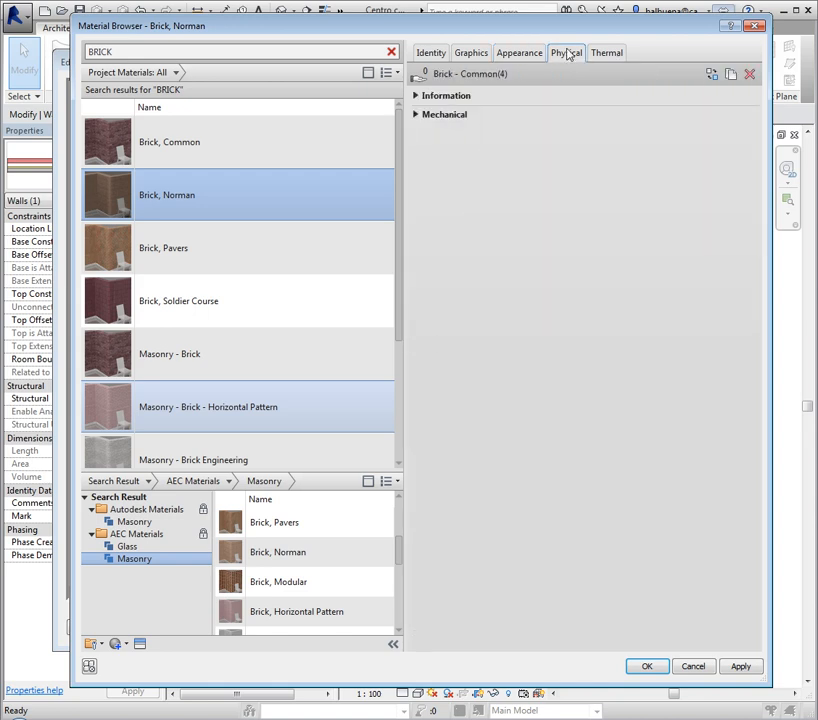
click(416, 95)
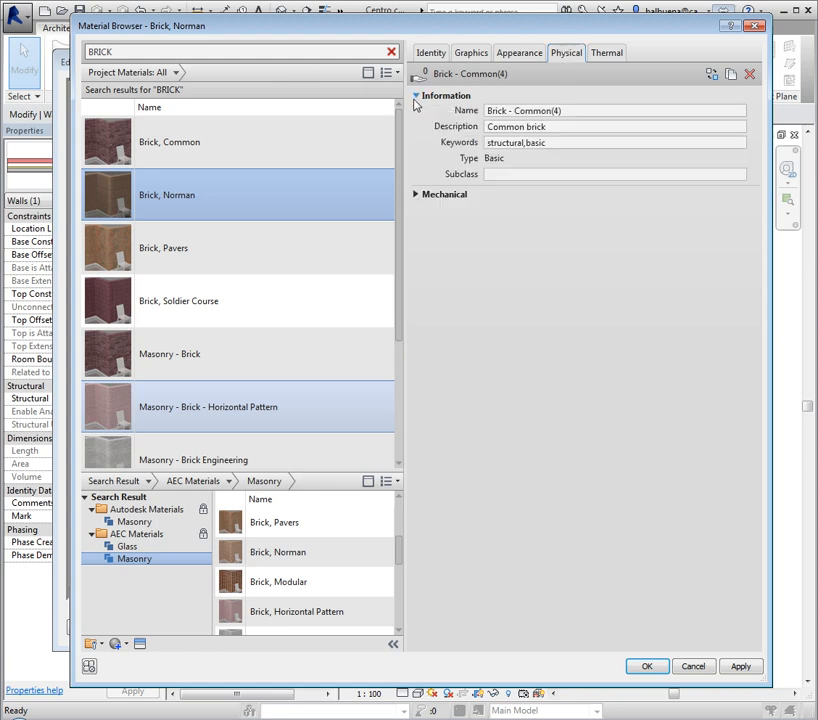
click(416, 194)
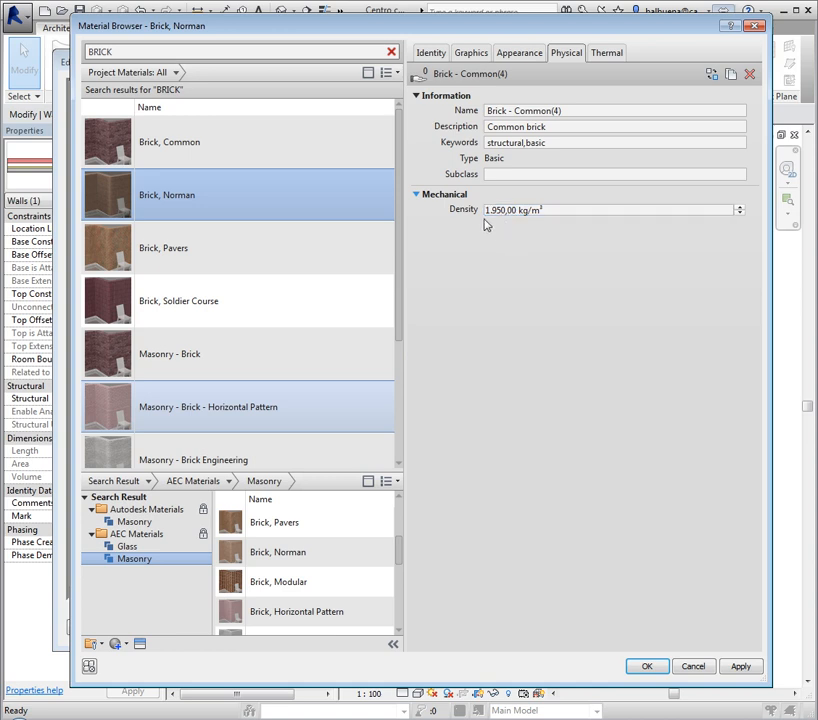
click(607, 55)
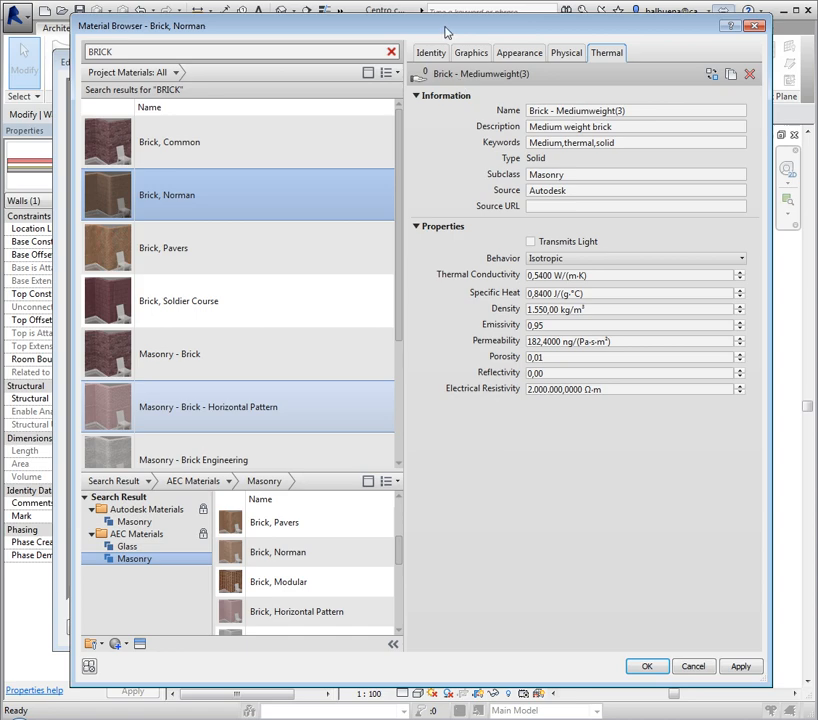
Accept Brick, Norman for the Finish 1 layer, confirm the wall assembly and type, and return to the plan with nothing selected
drag(447, 33, 421, 22)
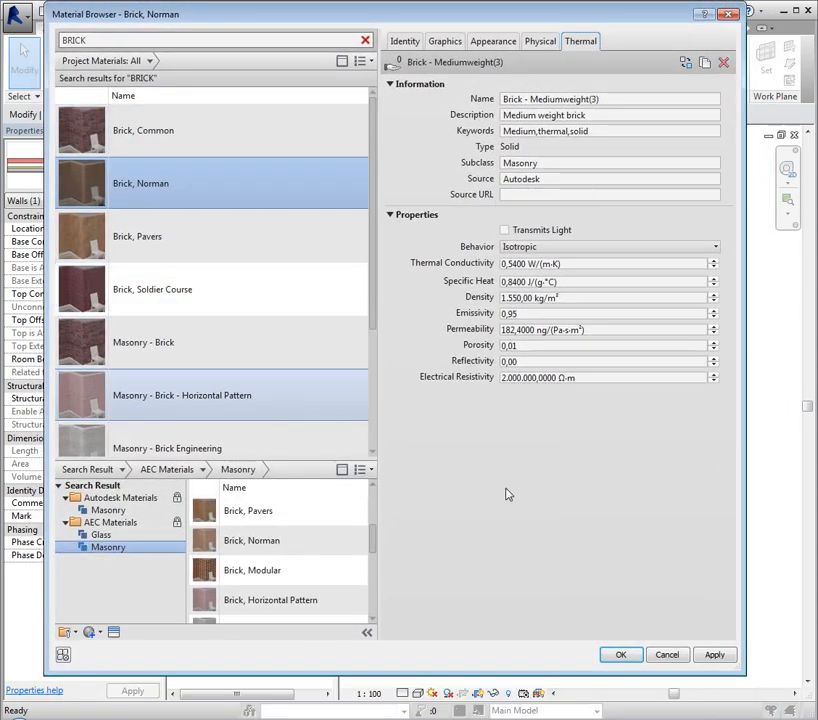
click(622, 657)
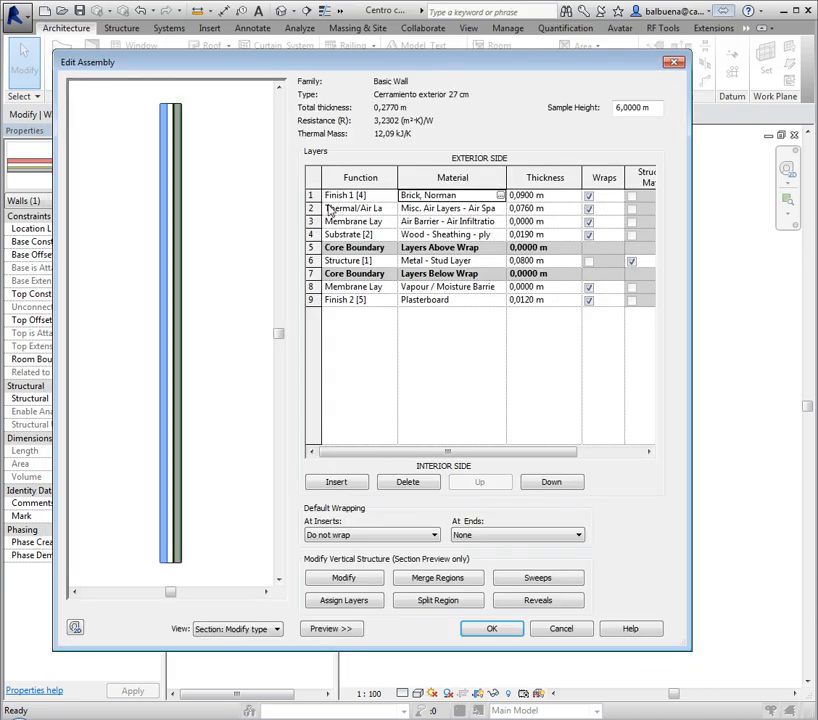
click(473, 200)
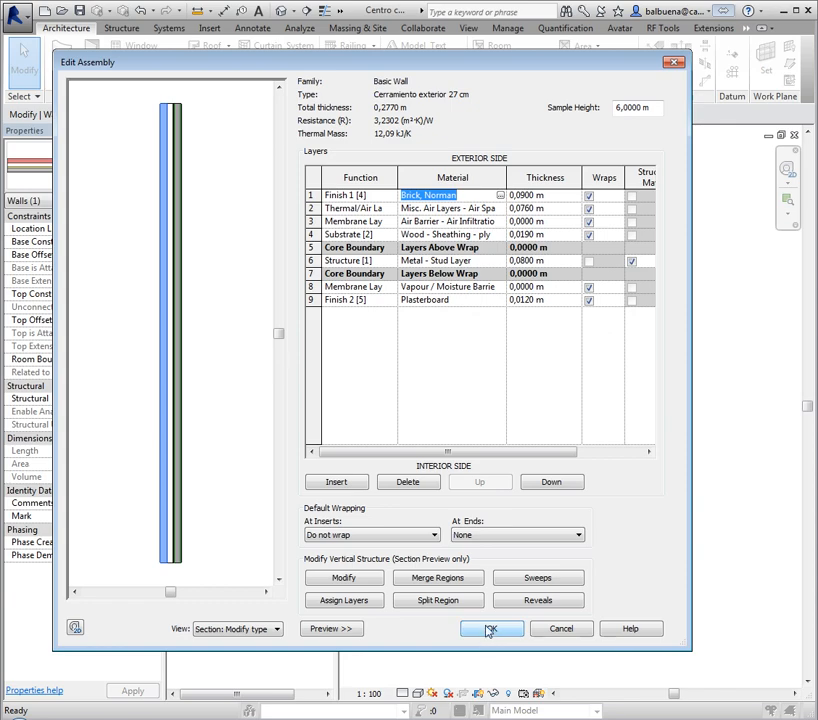
click(489, 629)
click(487, 629)
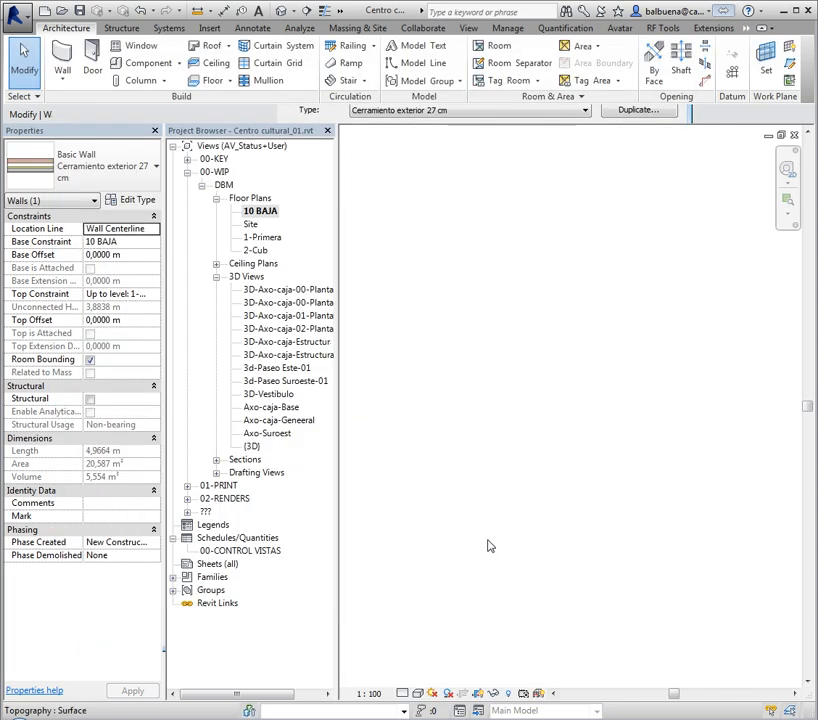
click(487, 483)
scroll(487, 485, down, 2)
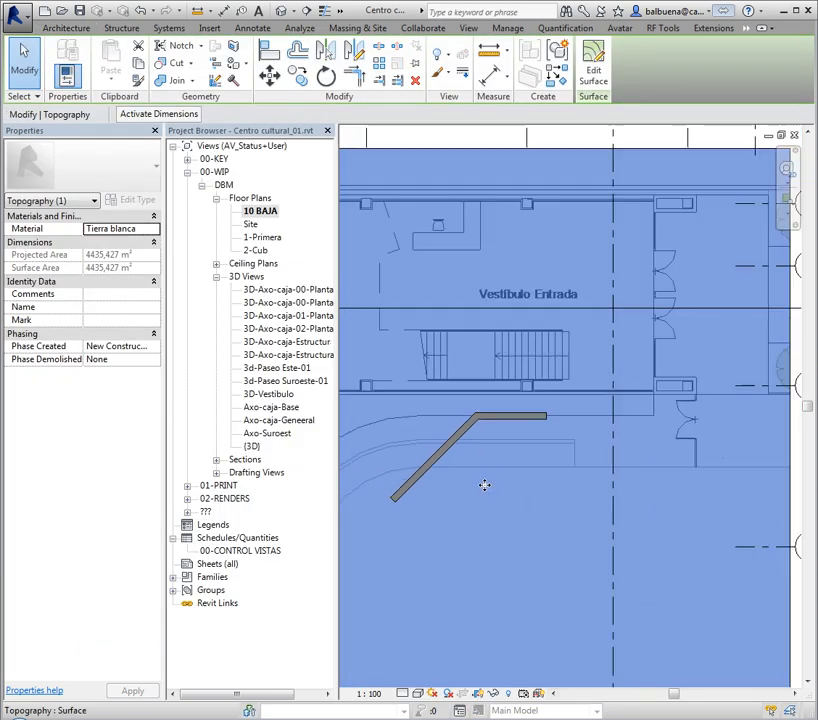
key(Escape)
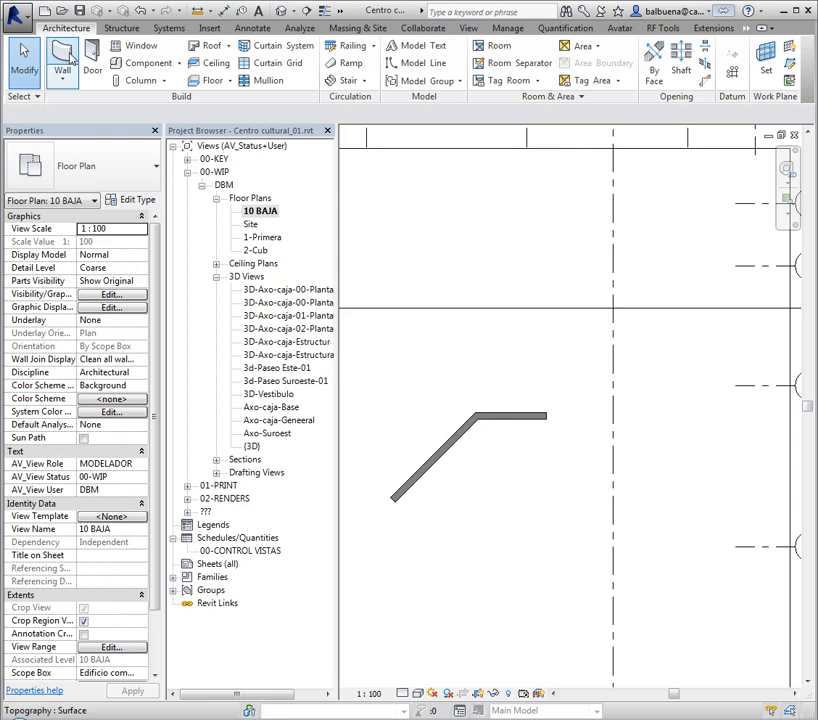
Draw a diagonal wall chained to a horizontal one about 2.6 m long, in type Cerramiento exterior 27 cm, below the existing pair
click(62, 58)
middle_drag(409, 574, 479, 522)
scroll(478, 522, up, 2)
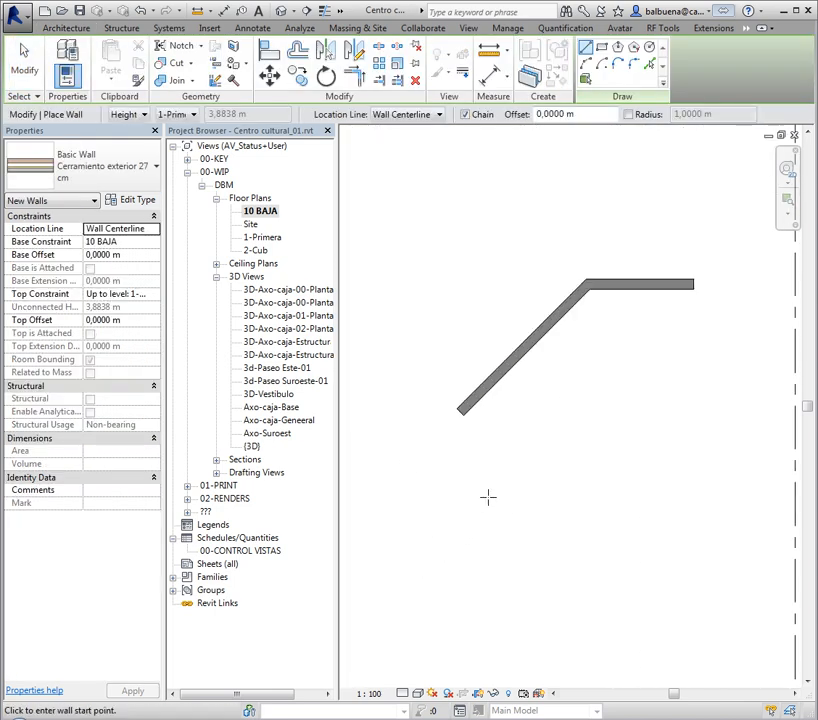
click(483, 510)
click(590, 400)
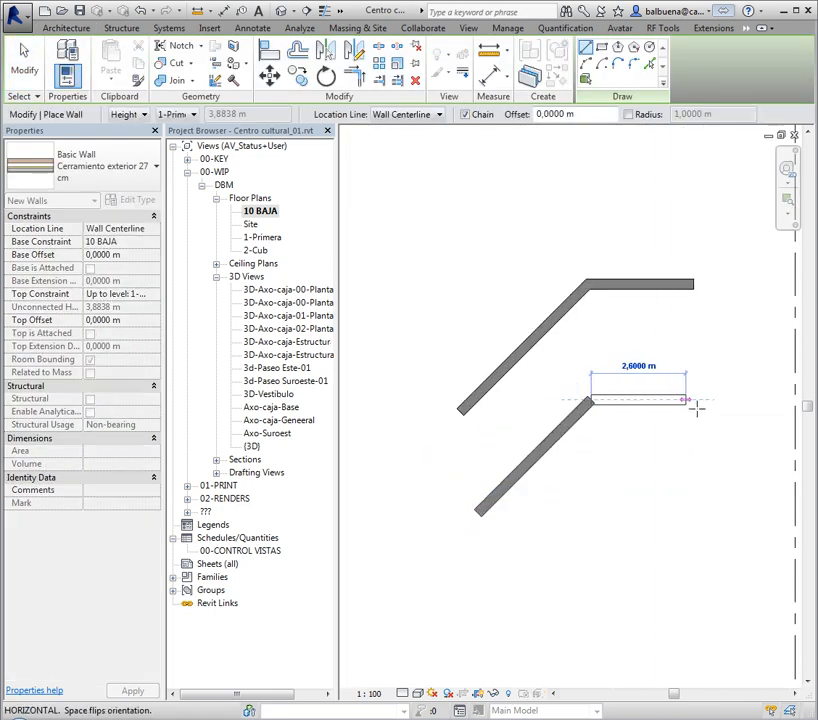
click(689, 401)
key(Escape)
key(Escape)
Set the 10 BAJA floor plan to Fine detail level and the Consistent Colors visual style
scroll(585, 535, up, 2)
click(402, 693)
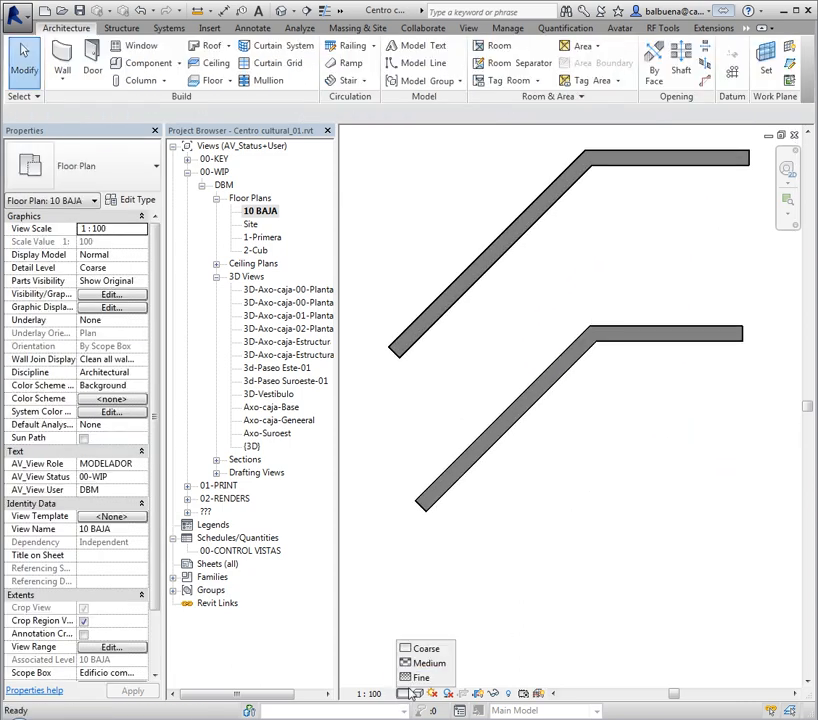
click(420, 677)
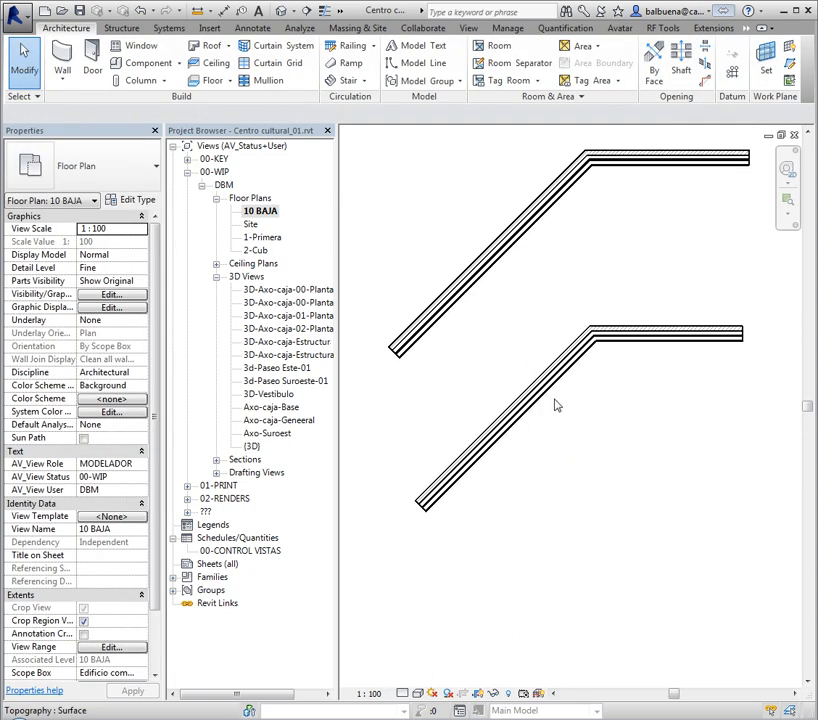
scroll(432, 511, up, 3)
click(417, 693)
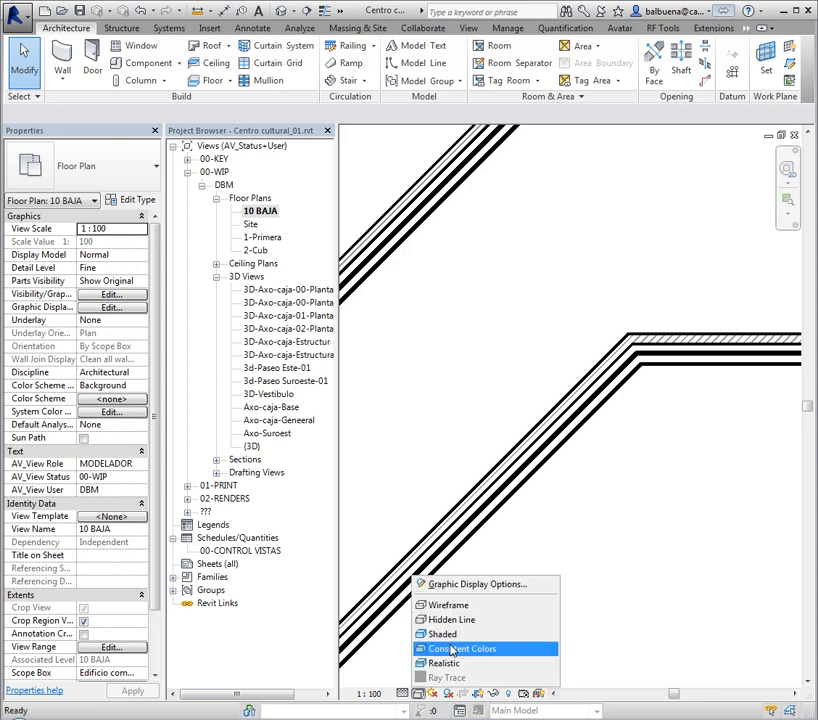
click(470, 646)
Examine the coloured wall layers up close at the corners, then compare both wall pairs in the plan
scroll(505, 581, down, 4)
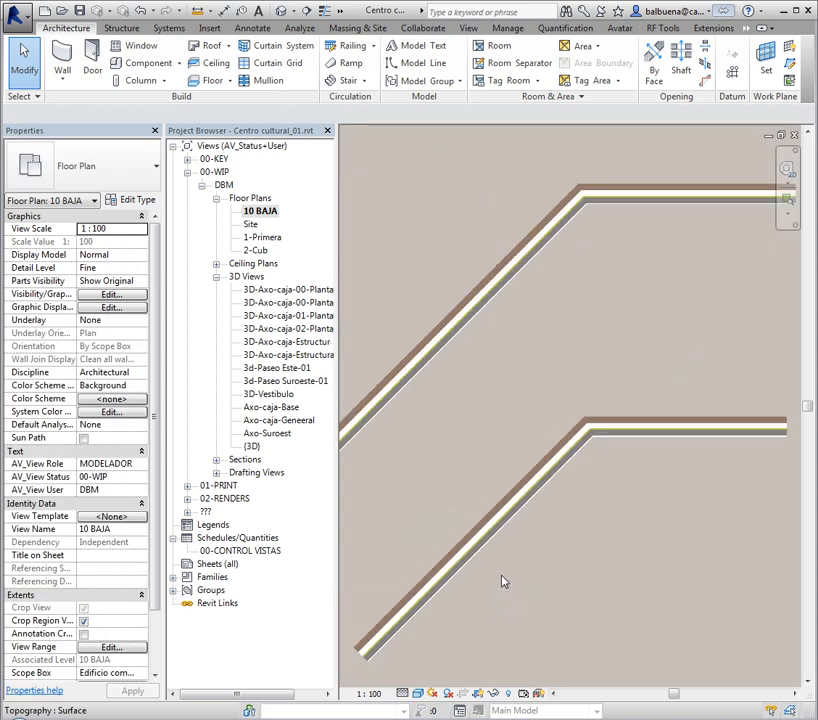
scroll(595, 427, up, 5)
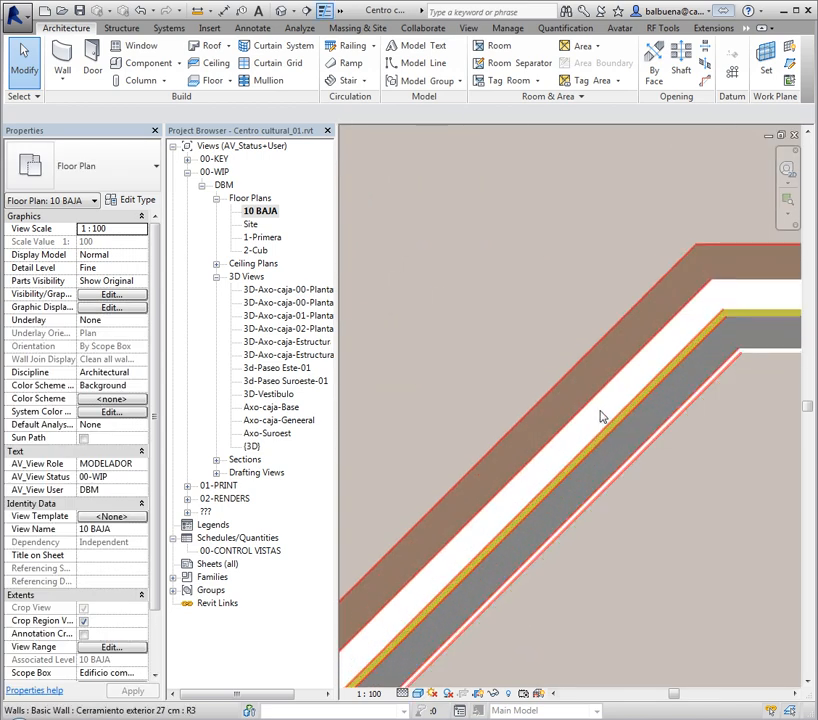
scroll(600, 418, down, 4)
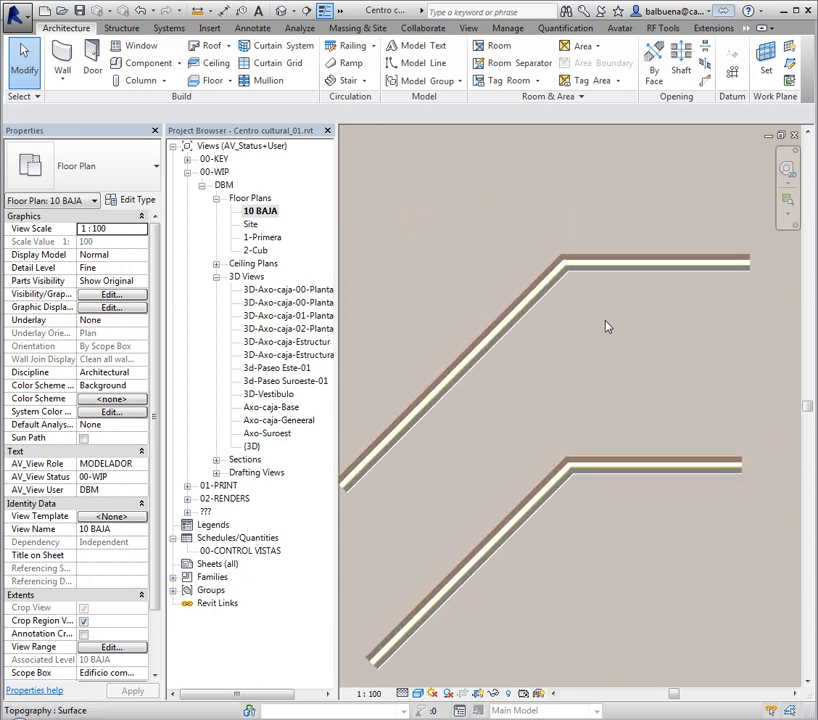
scroll(570, 270, up, 5)
scroll(539, 420, down, 4)
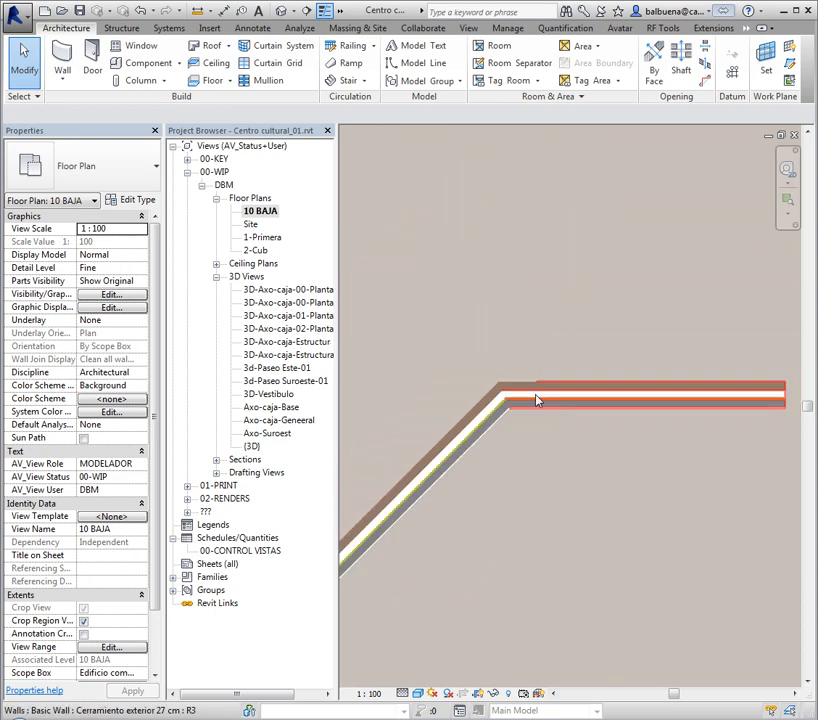
middle_drag(540, 450, 521, 393)
scroll(521, 393, up, 7)
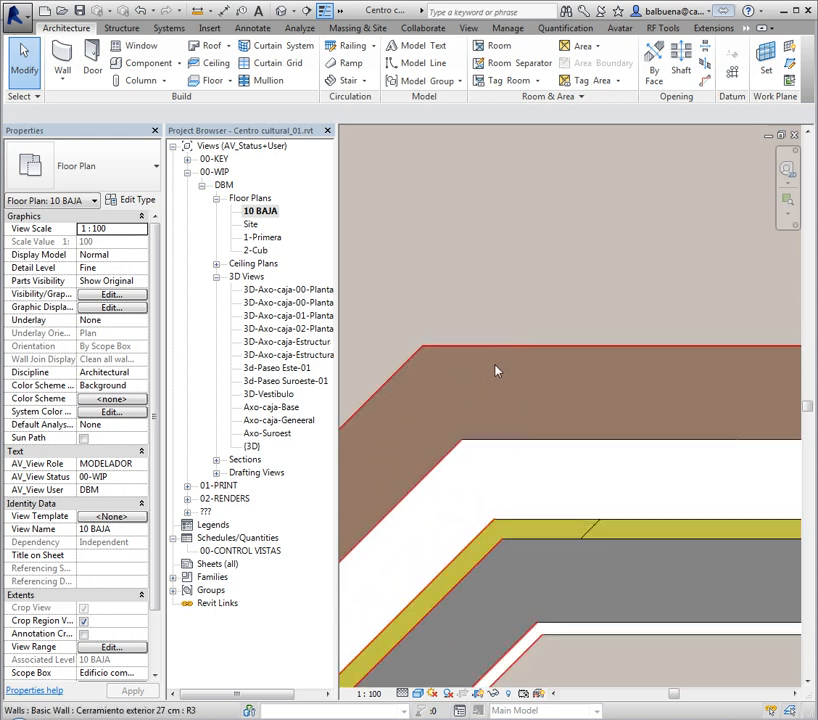
scroll(500, 400, up, 3)
scroll(489, 380, up, 1)
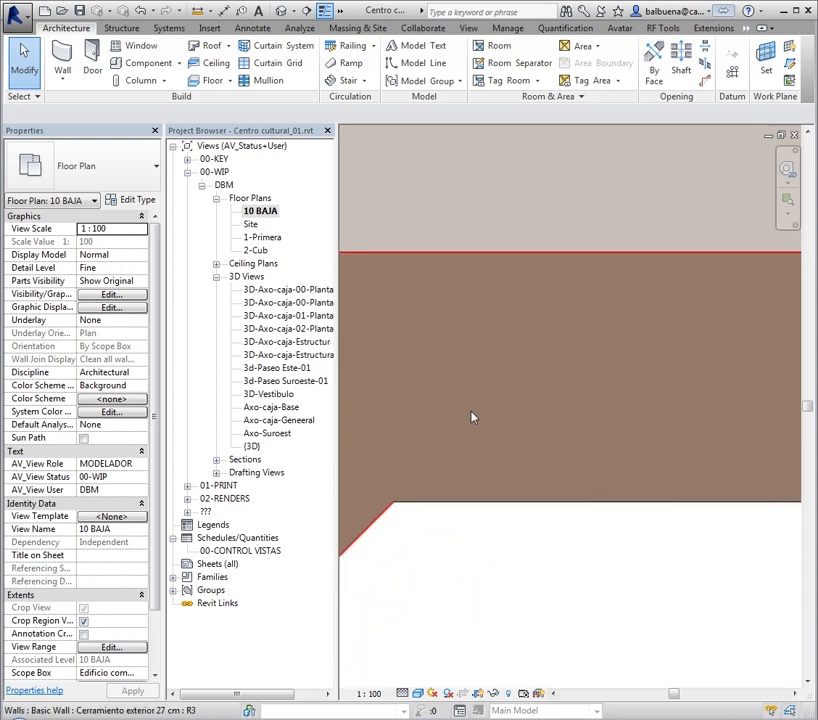
scroll(485, 412, down, 5)
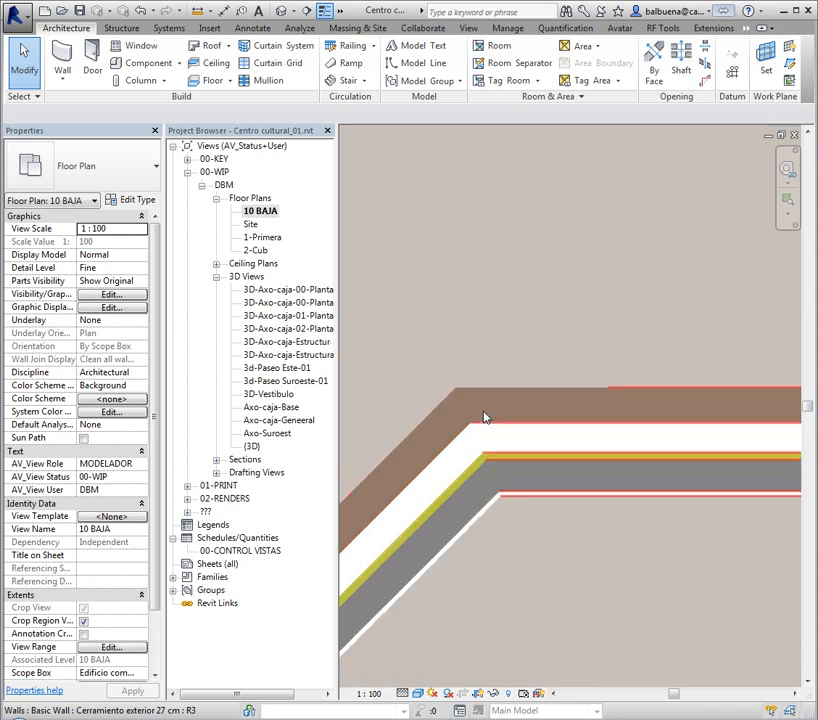
scroll(484, 420, down, 3)
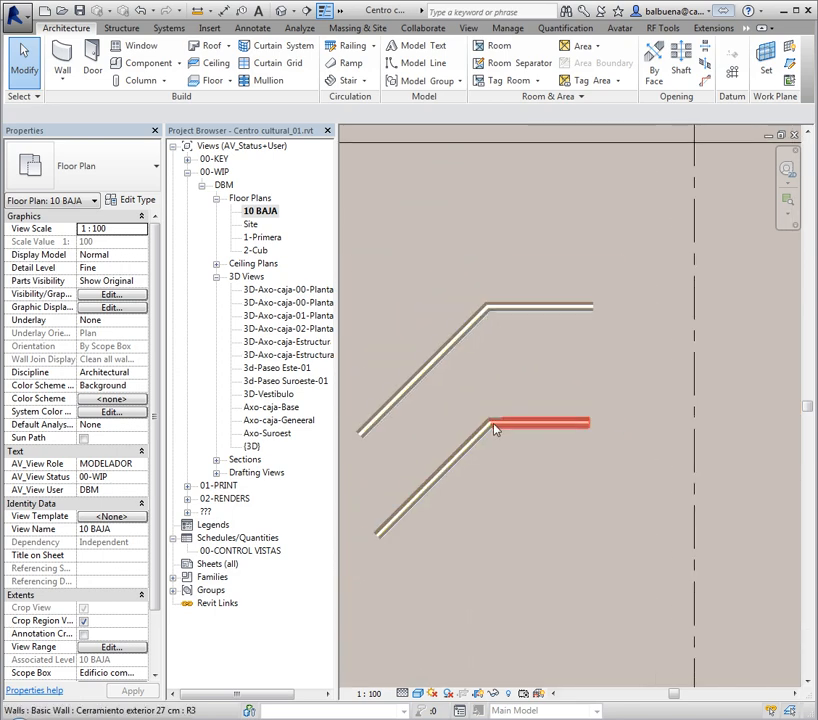
scroll(497, 427, up, 1)
middle_drag(456, 456, 505, 462)
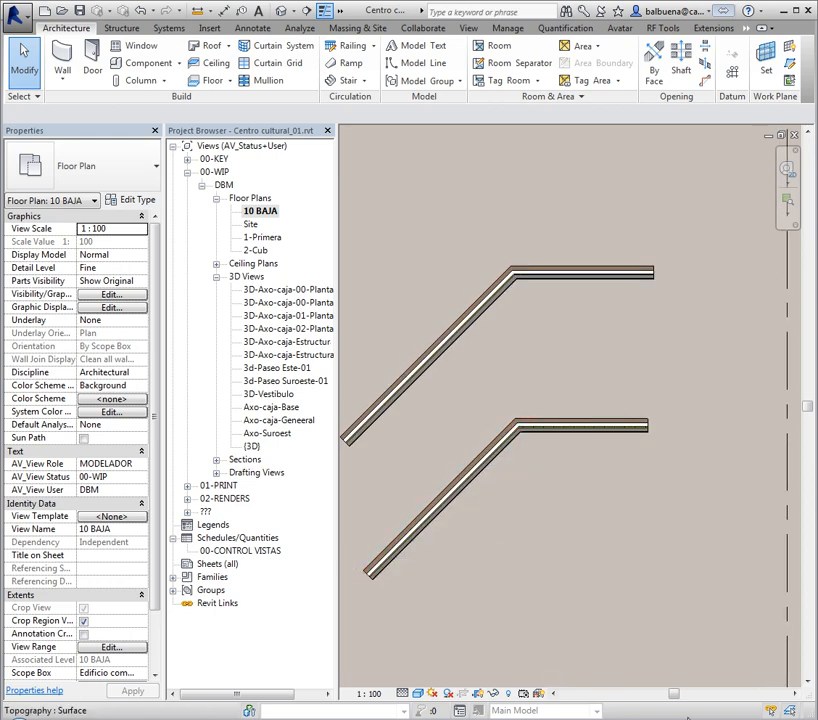
click(676, 718)
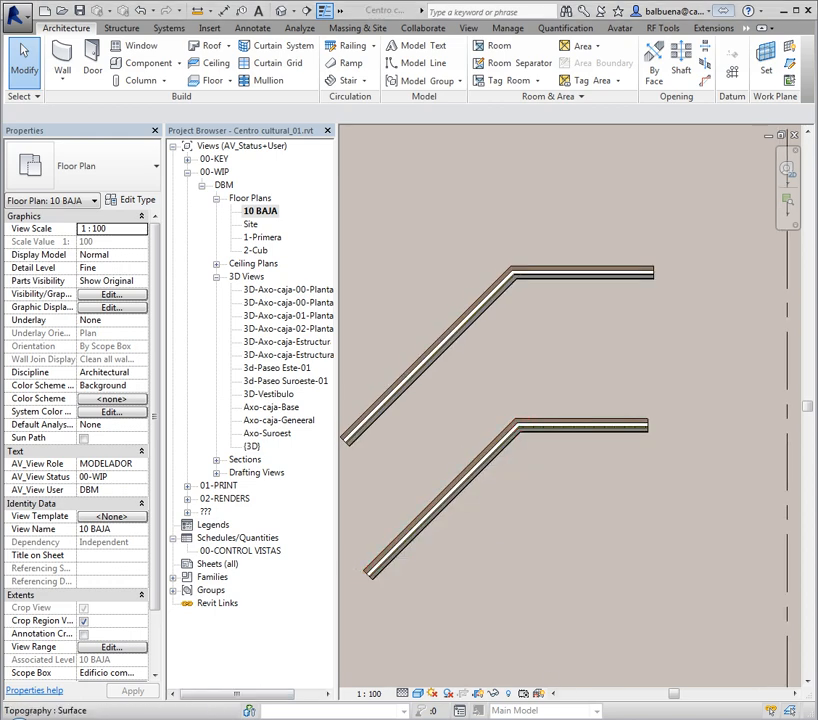